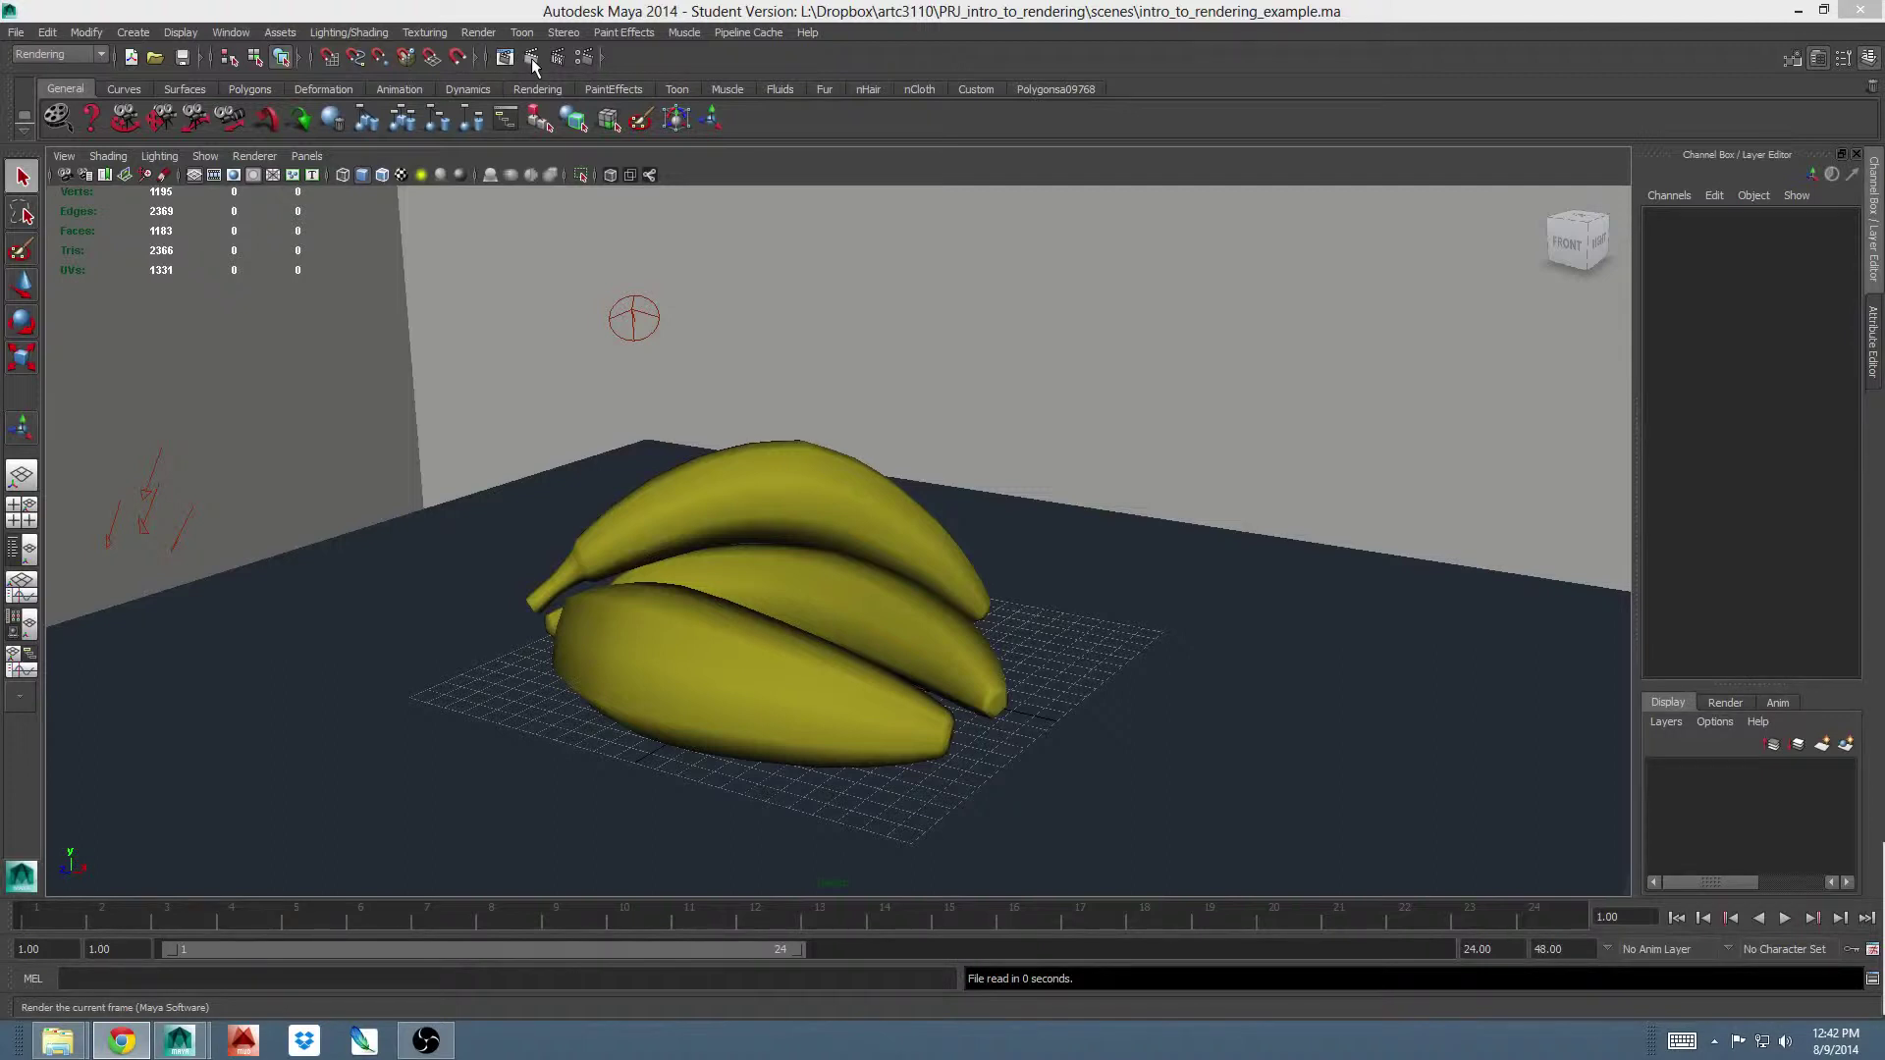
Step: Render the current frame of the banana scene and move the Render View window lower
click(532, 57)
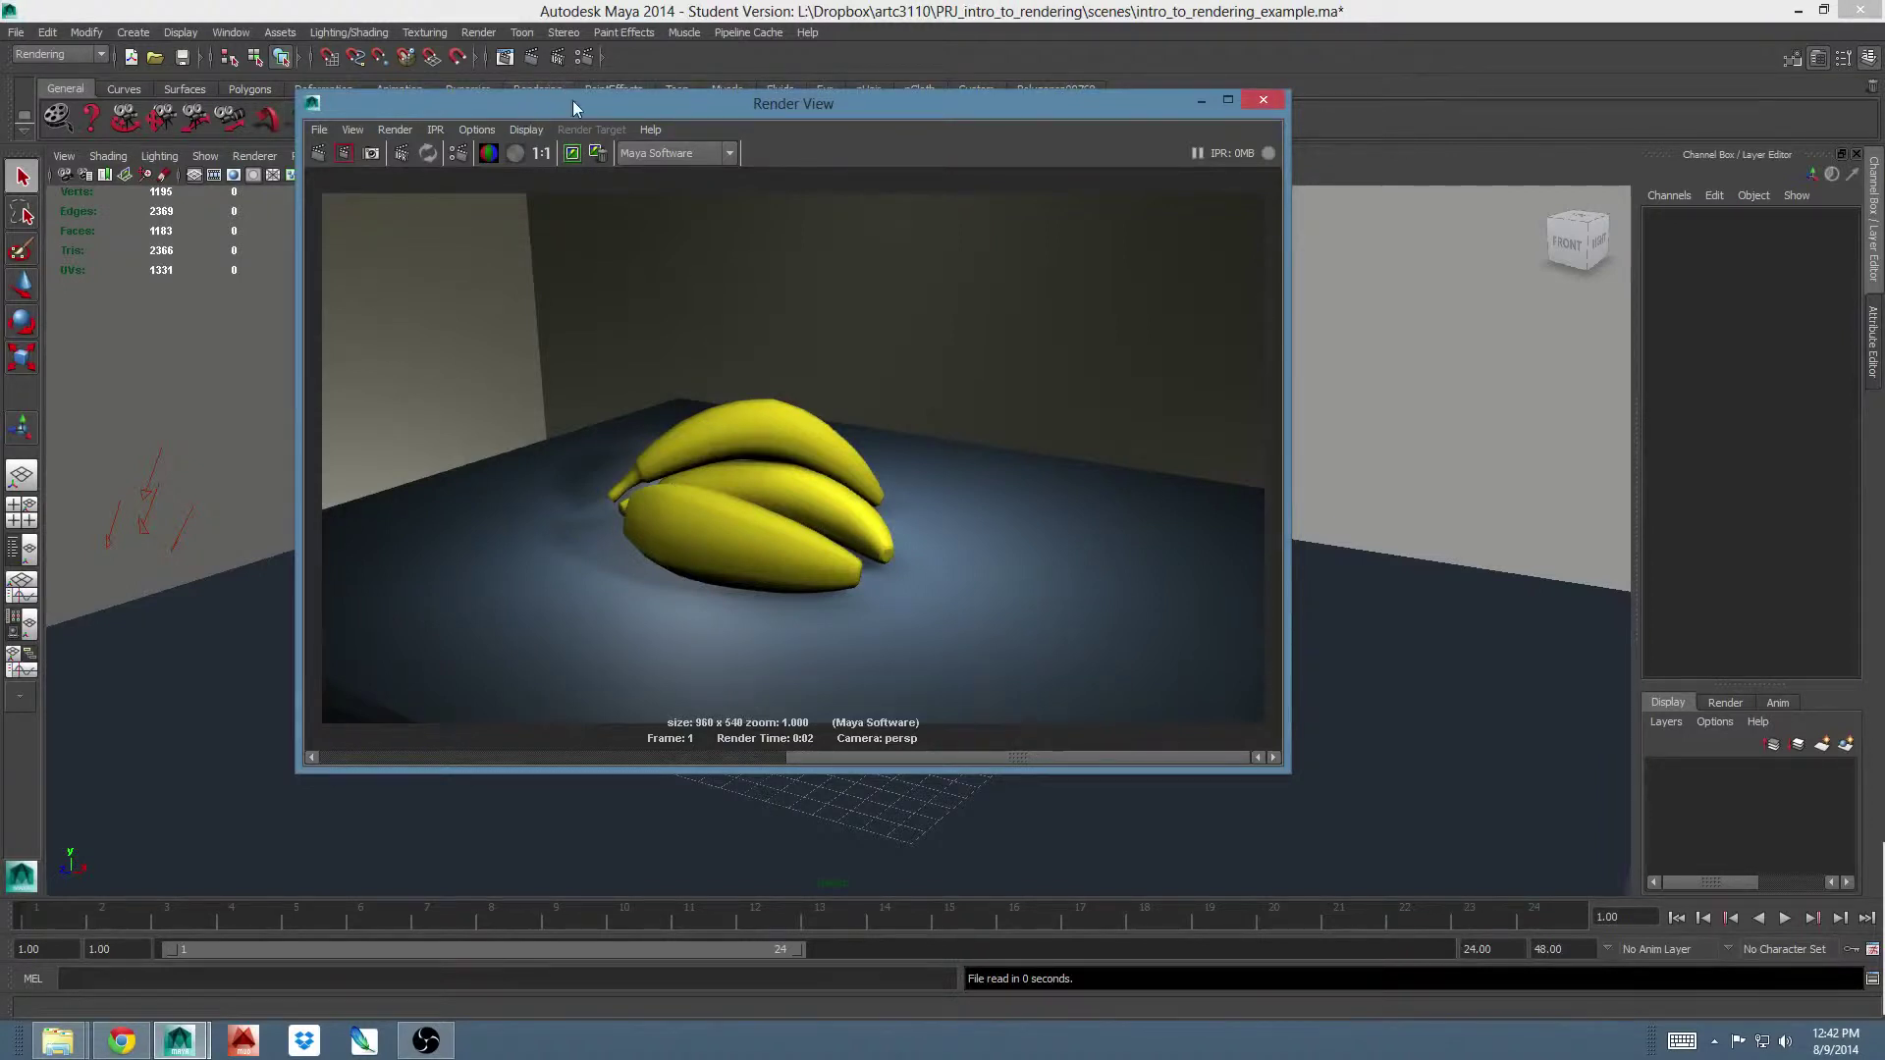
drag(574, 100, 556, 210)
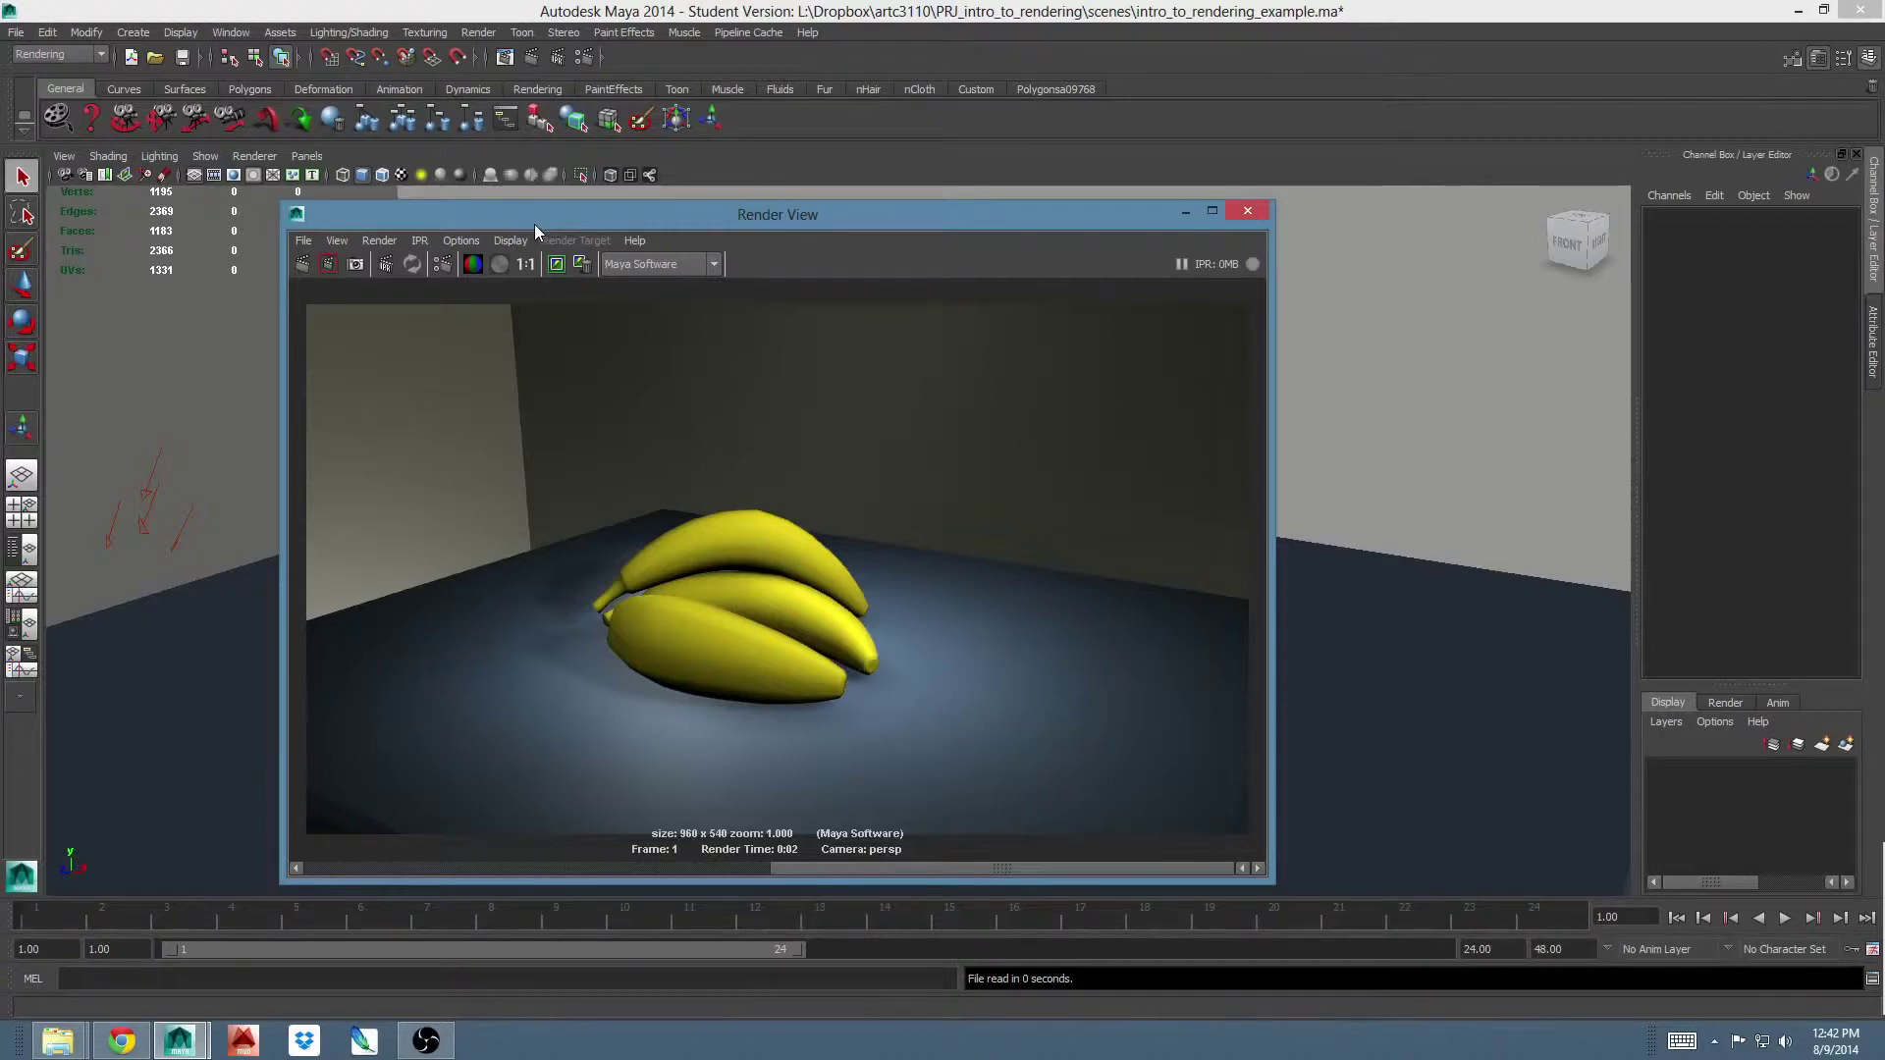
Step: Render only a region around the bananas, then re-render the full 960 x 540 frame
drag(536, 226, 534, 204)
drag(518, 424, 950, 735)
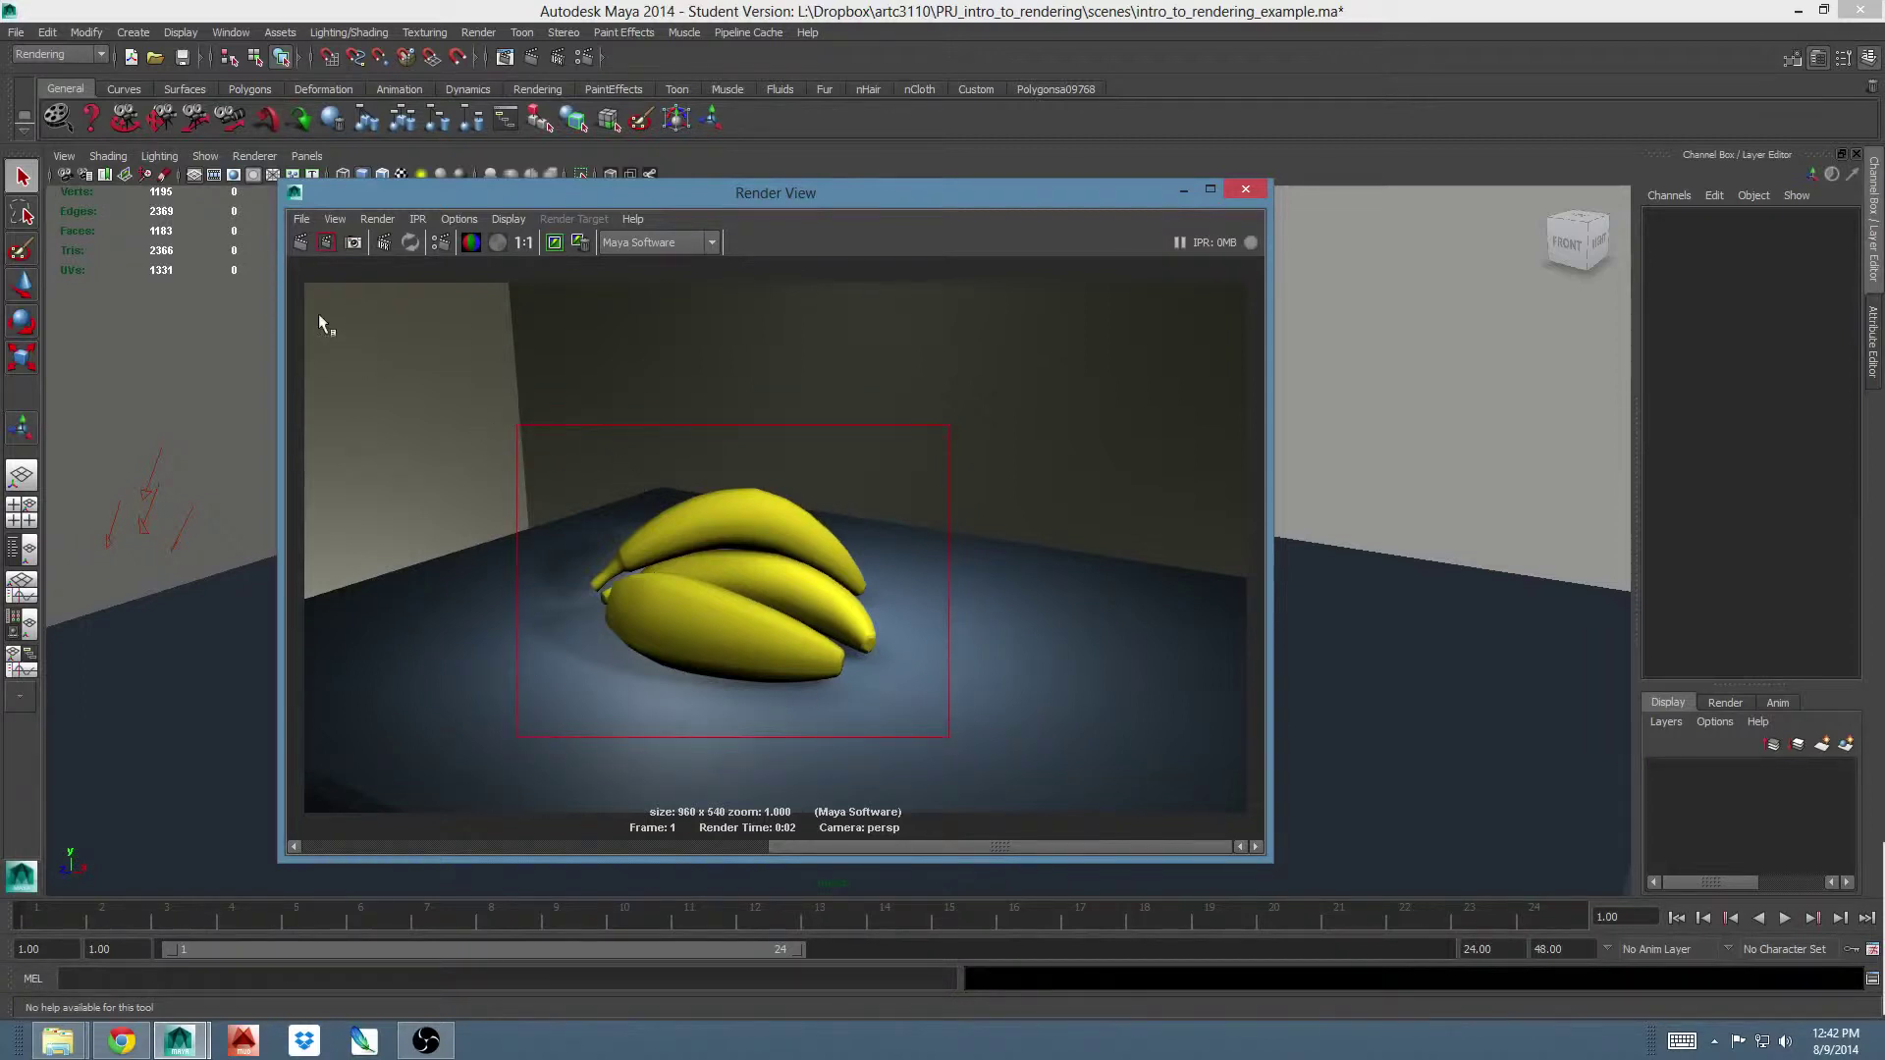
click(328, 243)
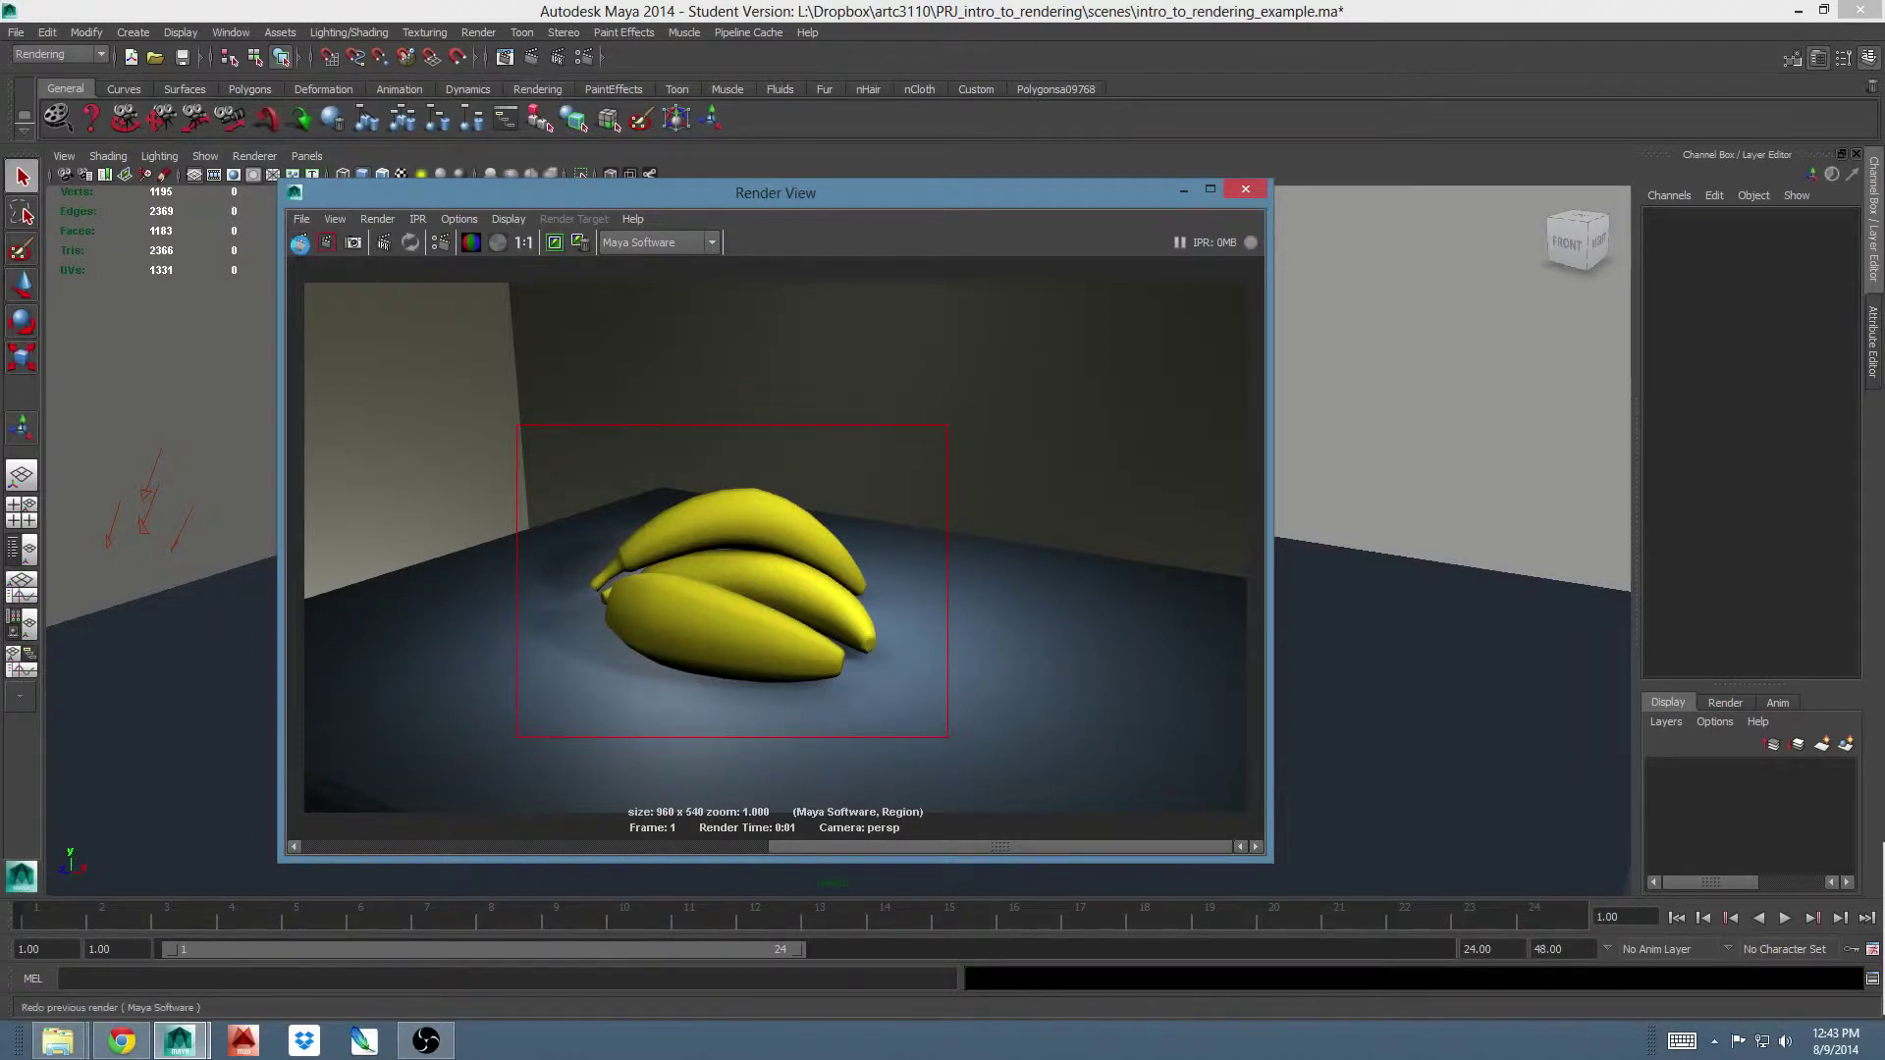
click(299, 244)
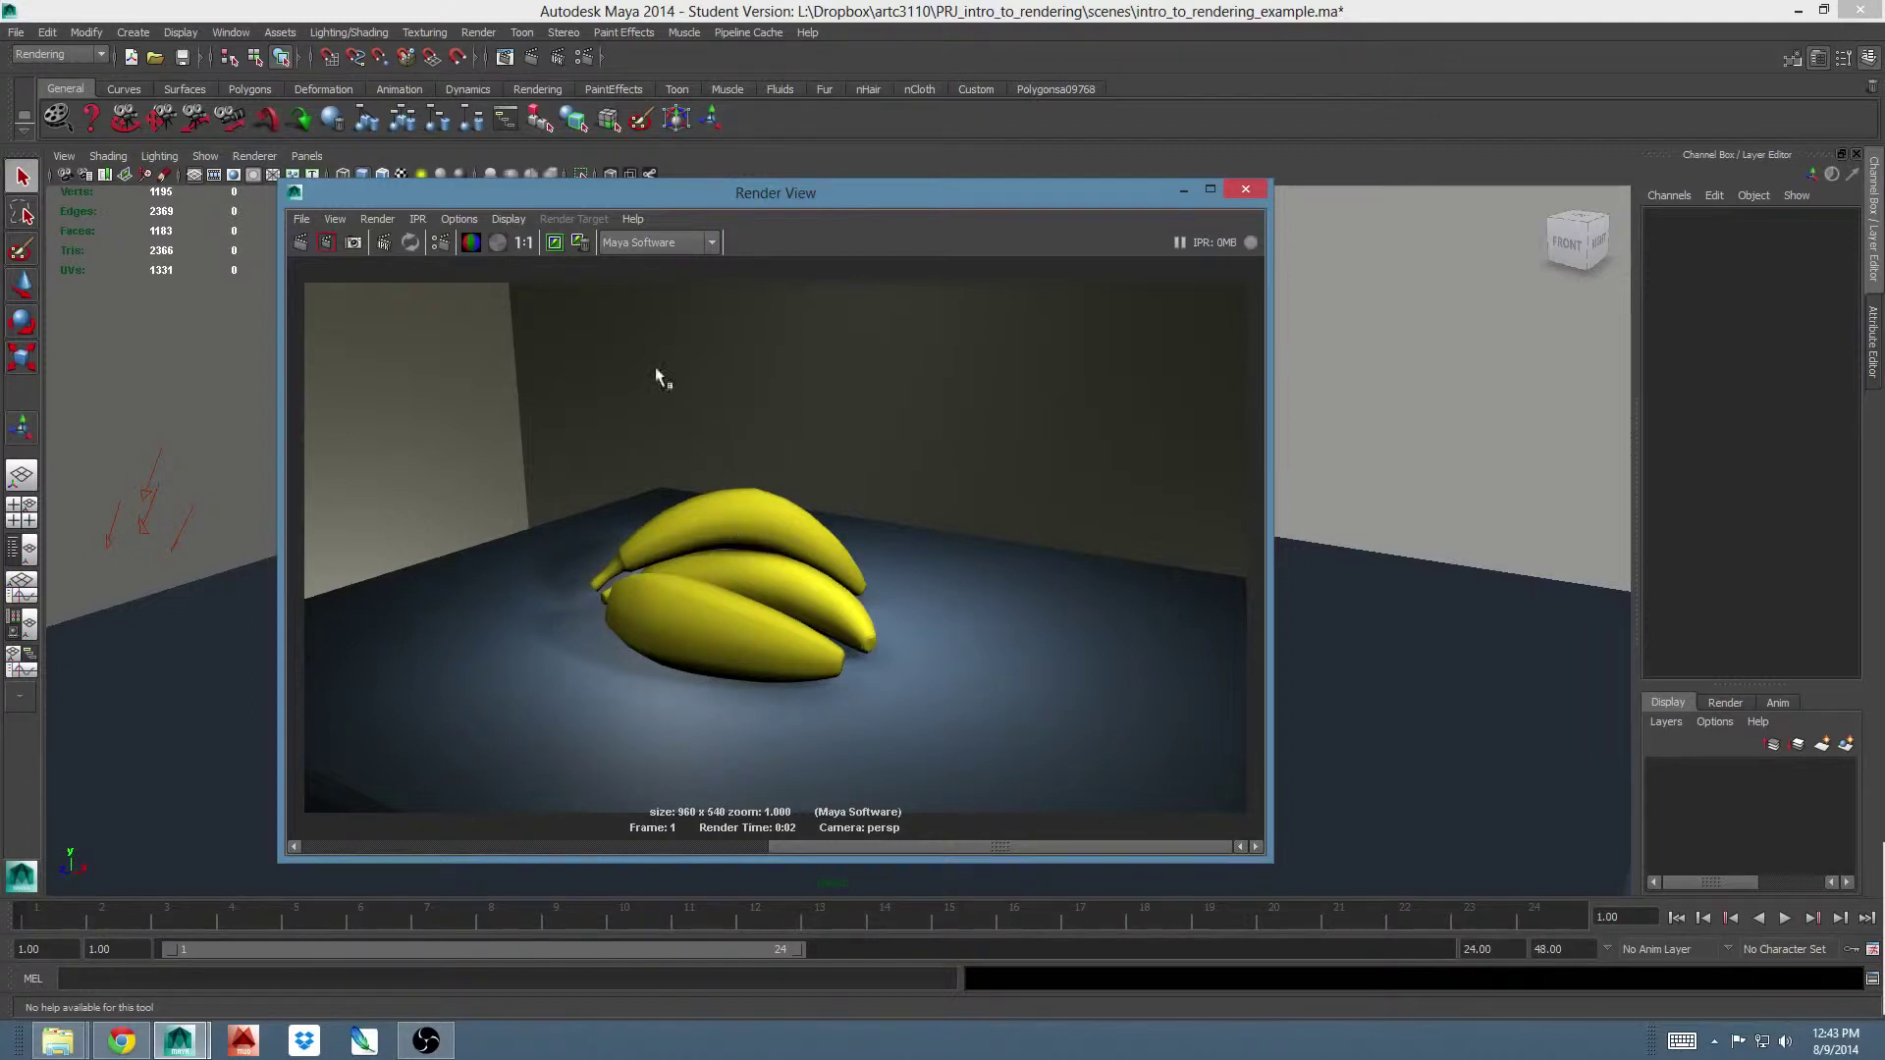
Step: Keep the current render as a snapshot and flip between the stored images
click(554, 244)
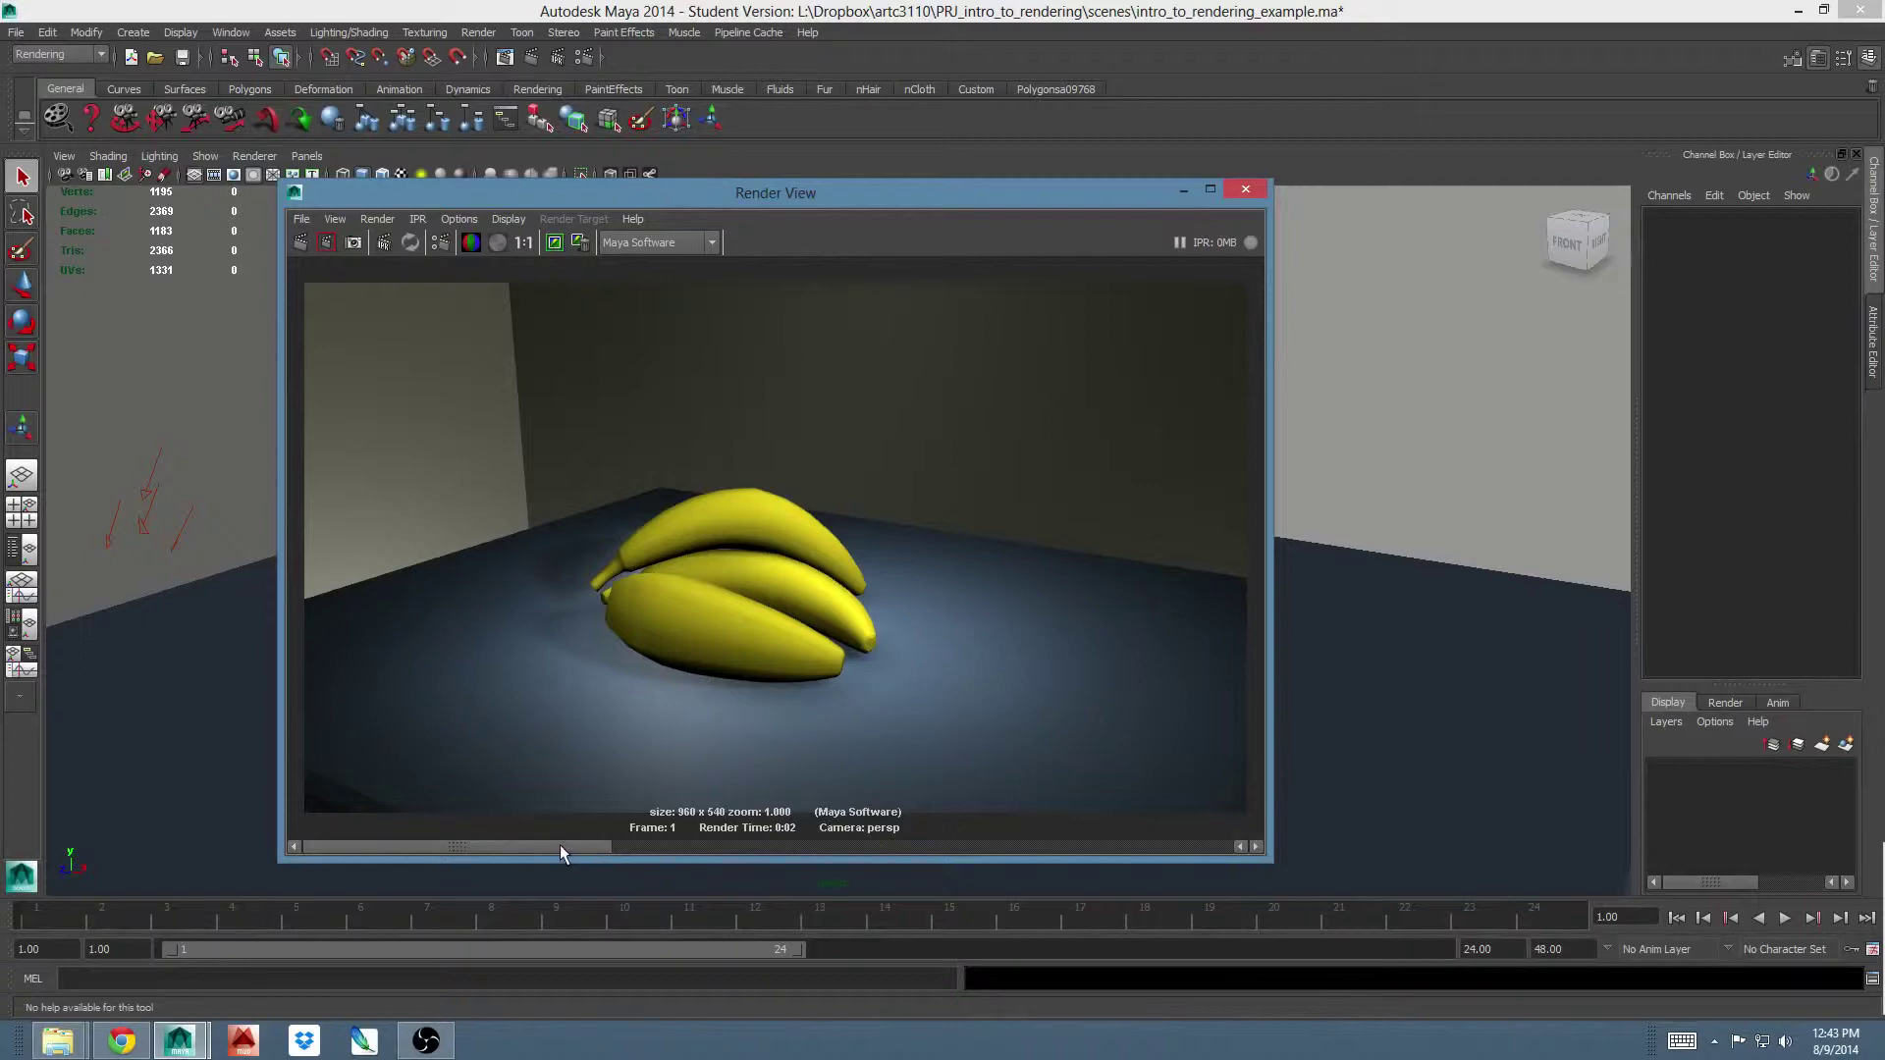
click(693, 846)
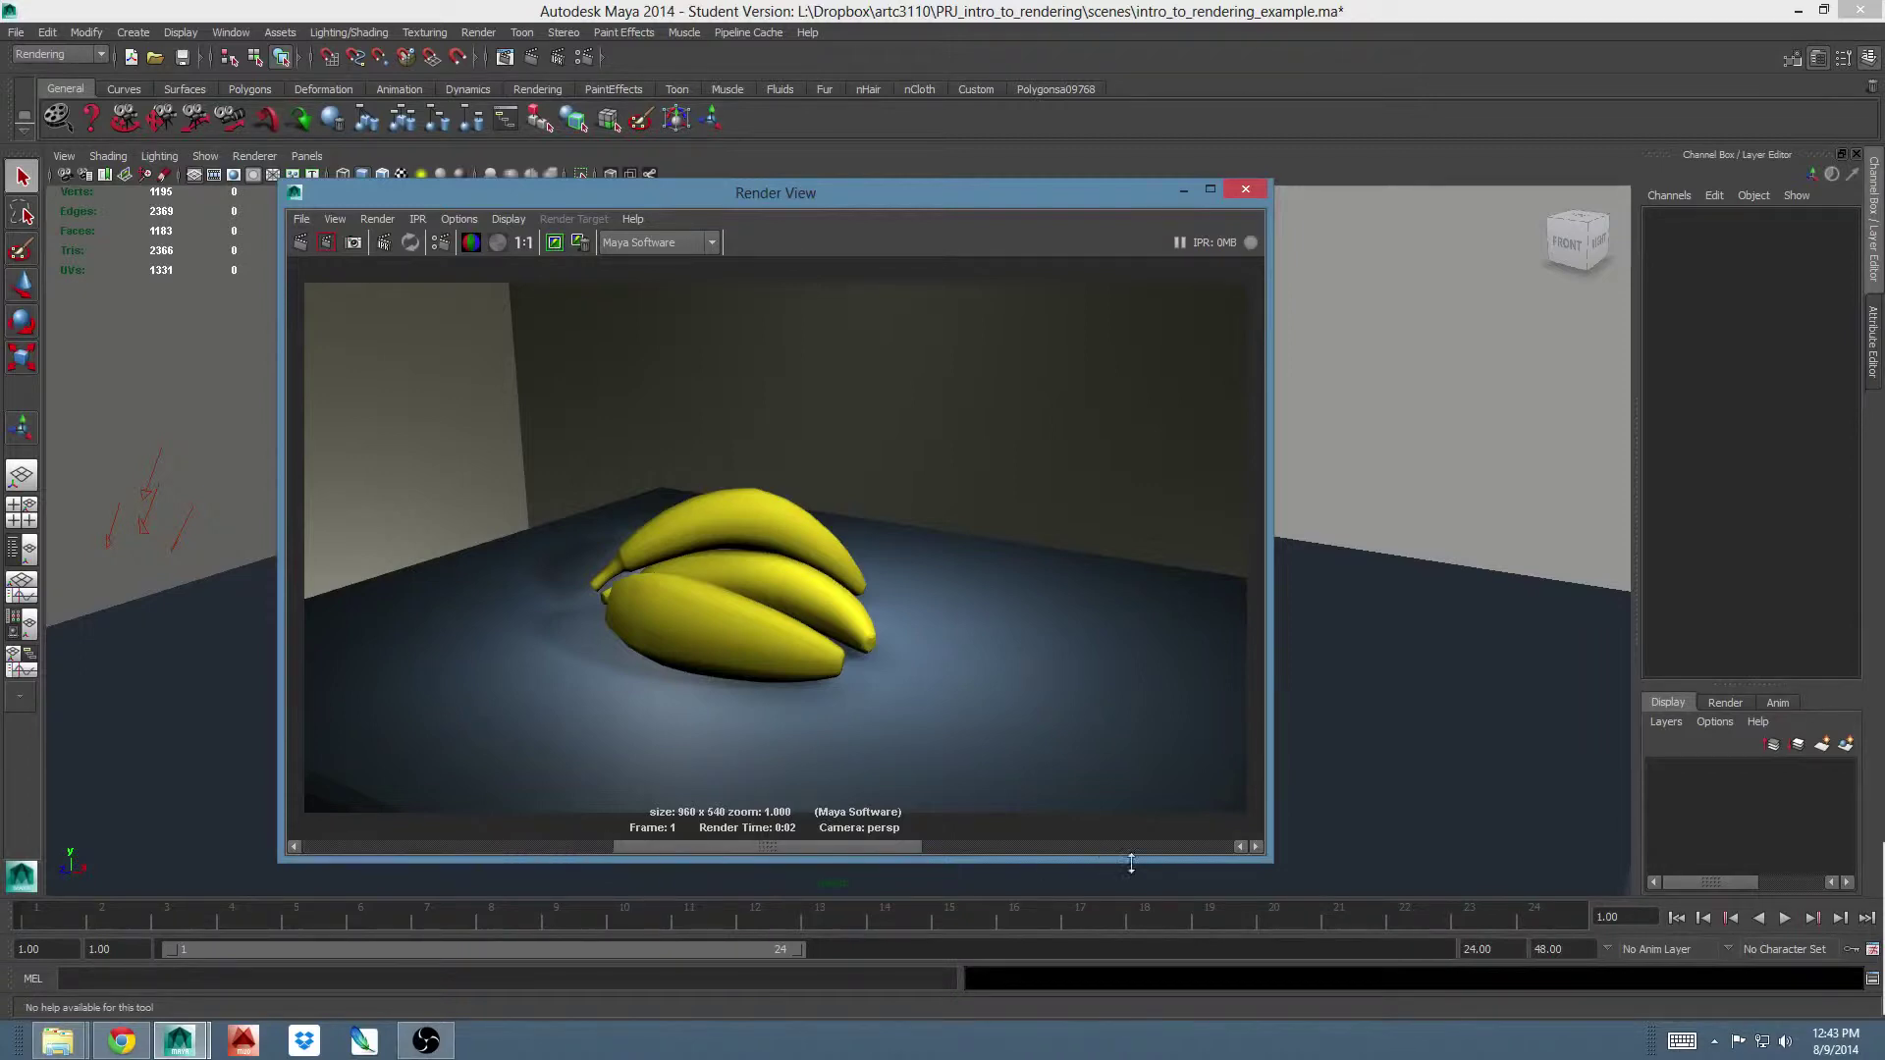
click(1257, 845)
click(1242, 845)
click(1239, 846)
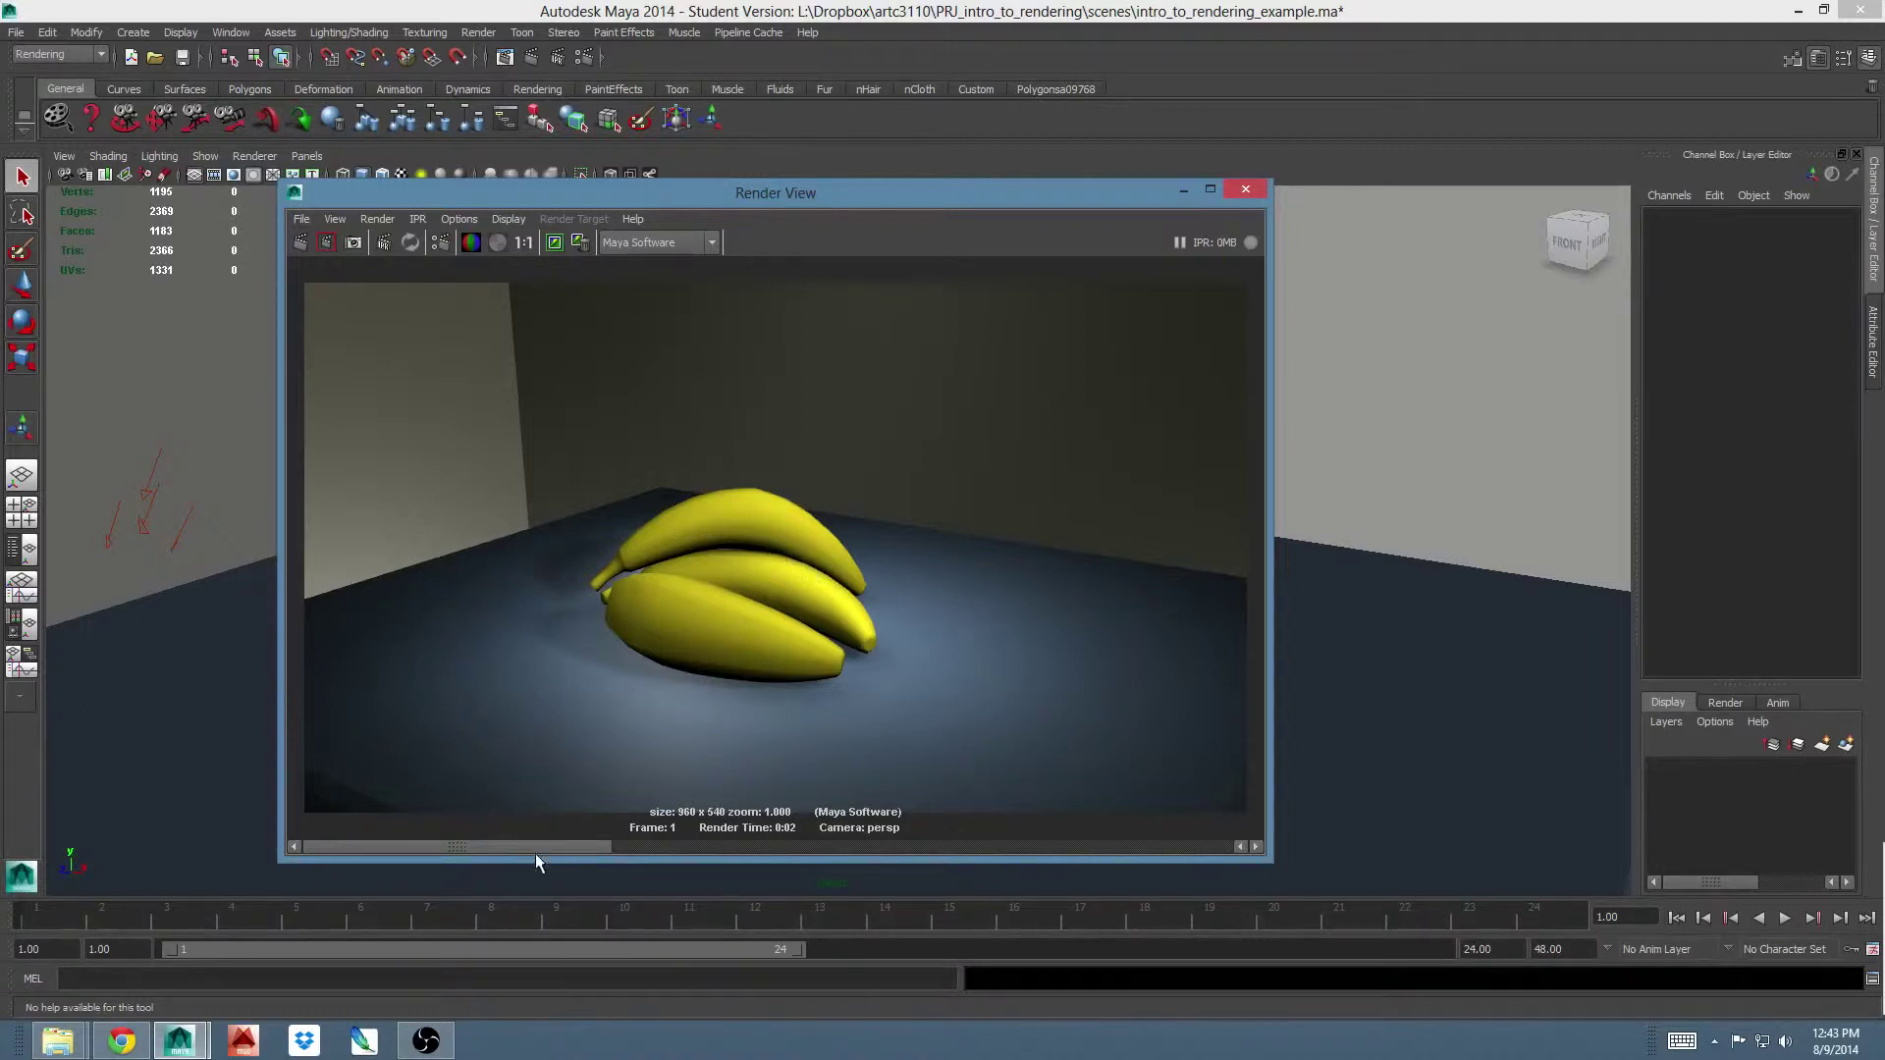
Step: Remove the stored snapshot from the Render View
click(579, 244)
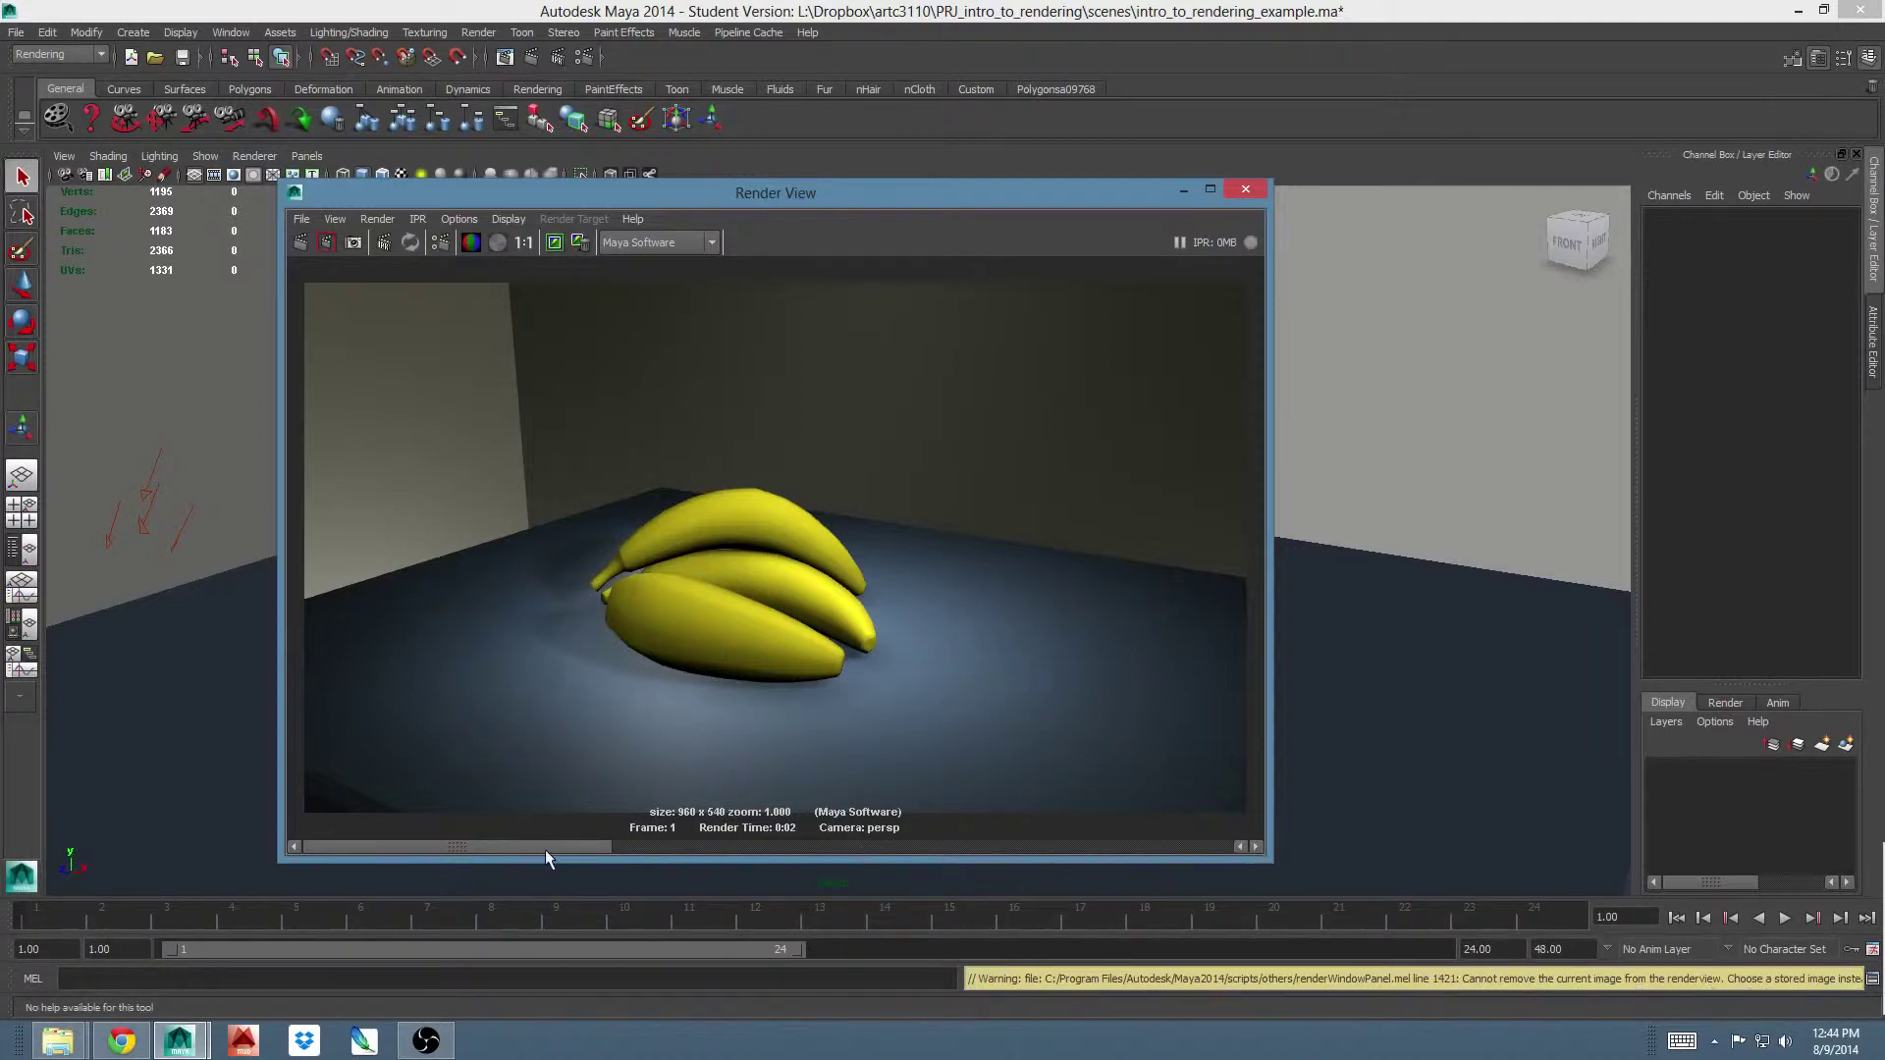
click(1259, 847)
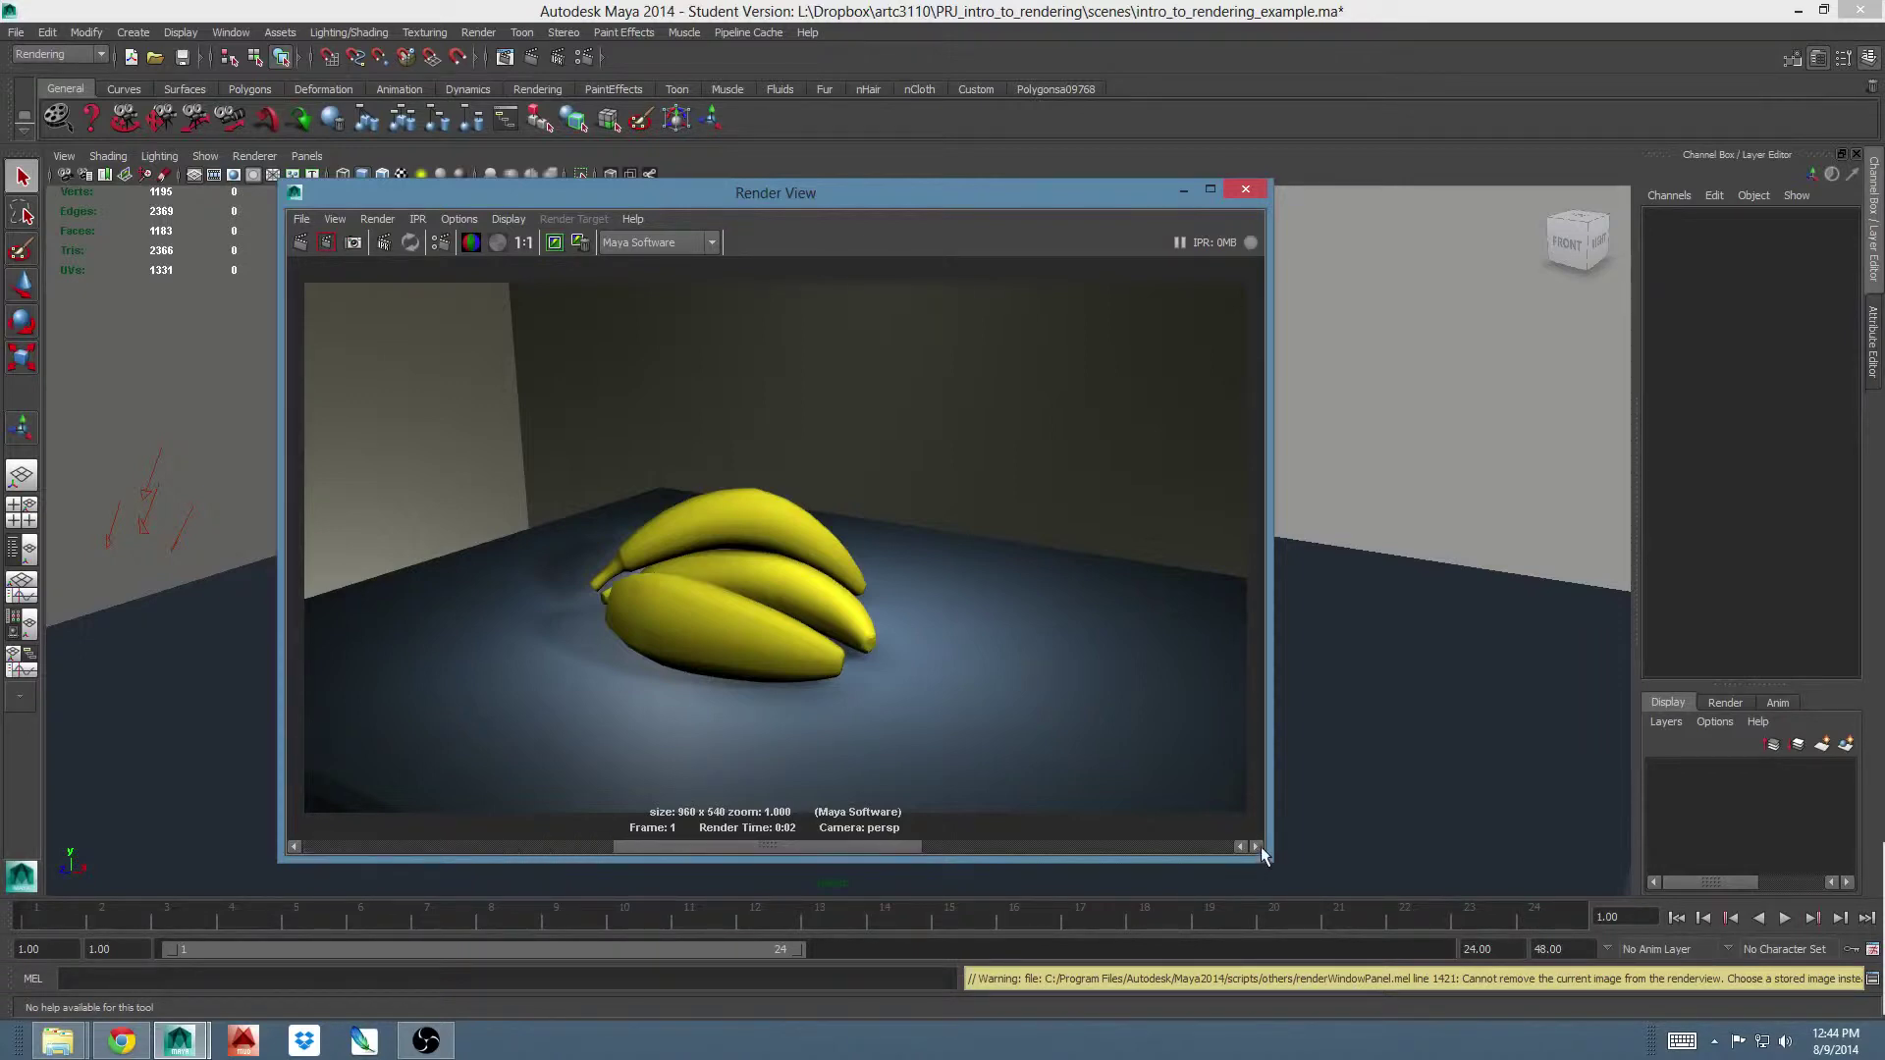
click(576, 249)
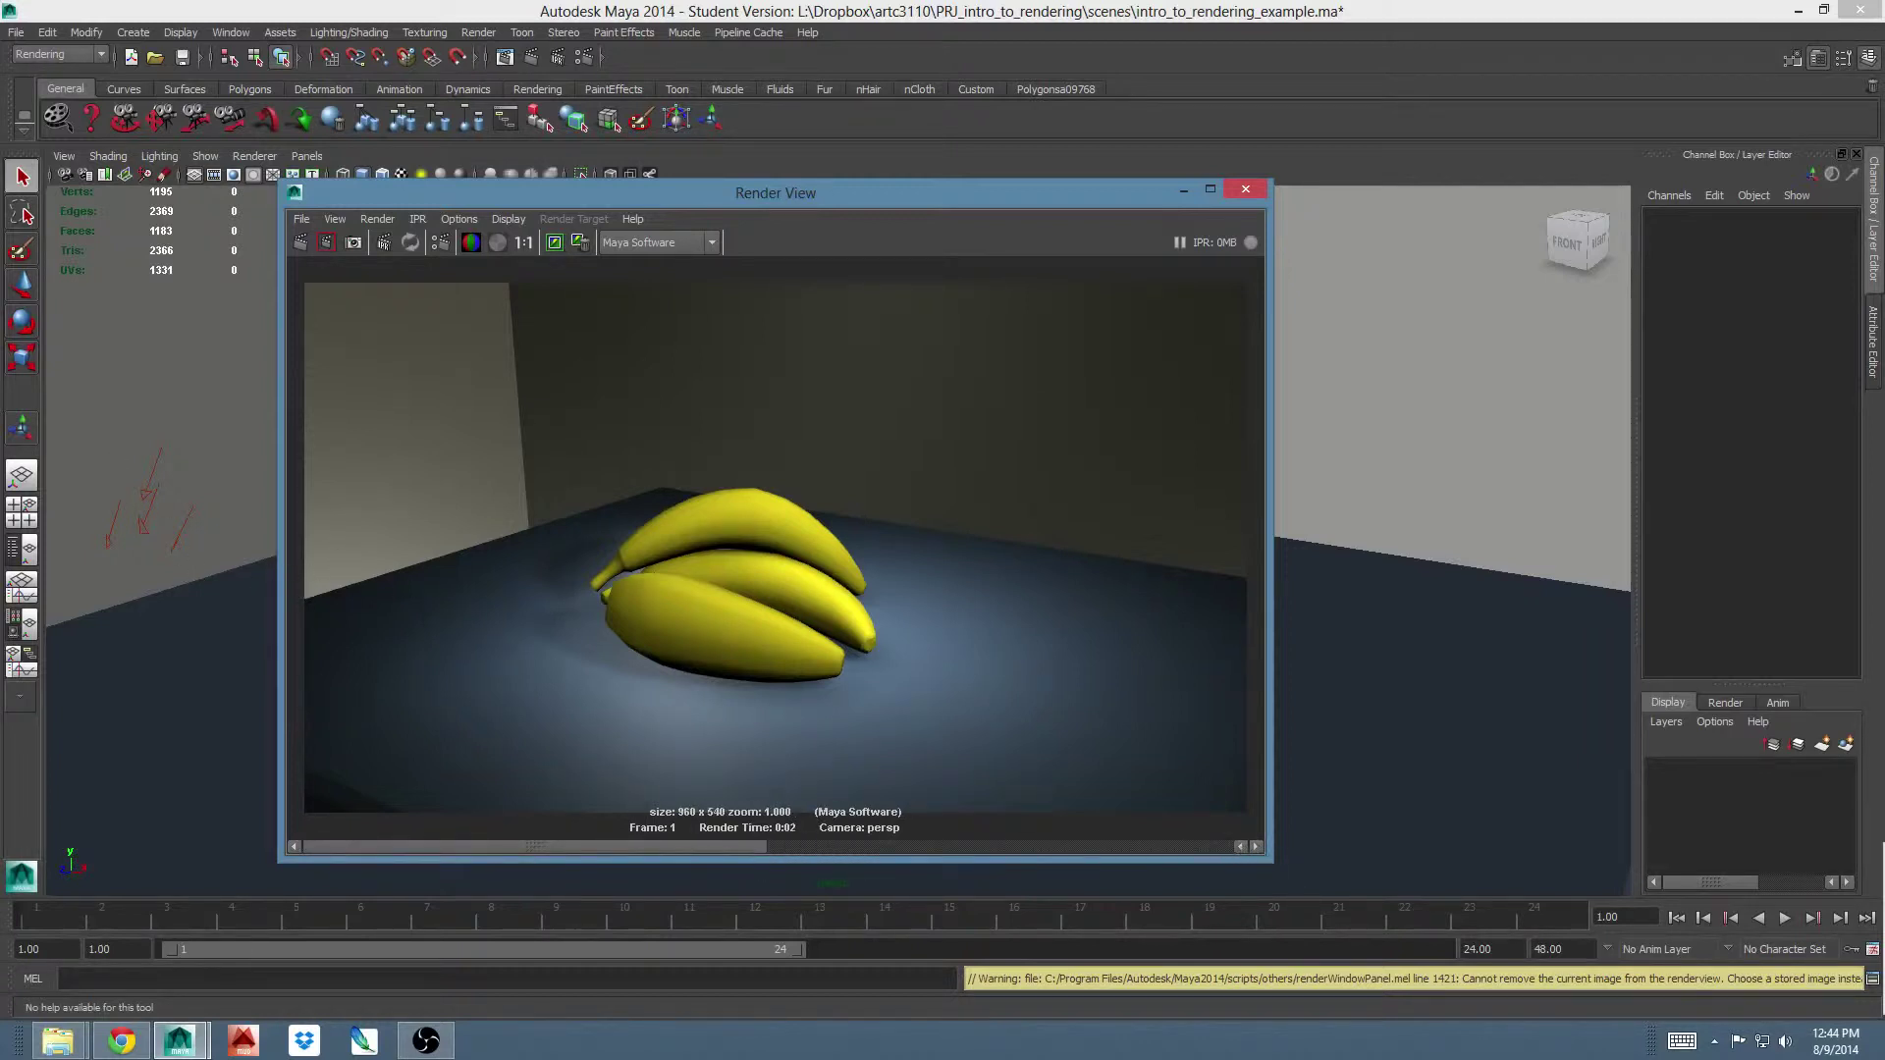
Step: Resize the Render View, zoom into the banana render, and reset it to 1:1 real size
key(alt+Tab)
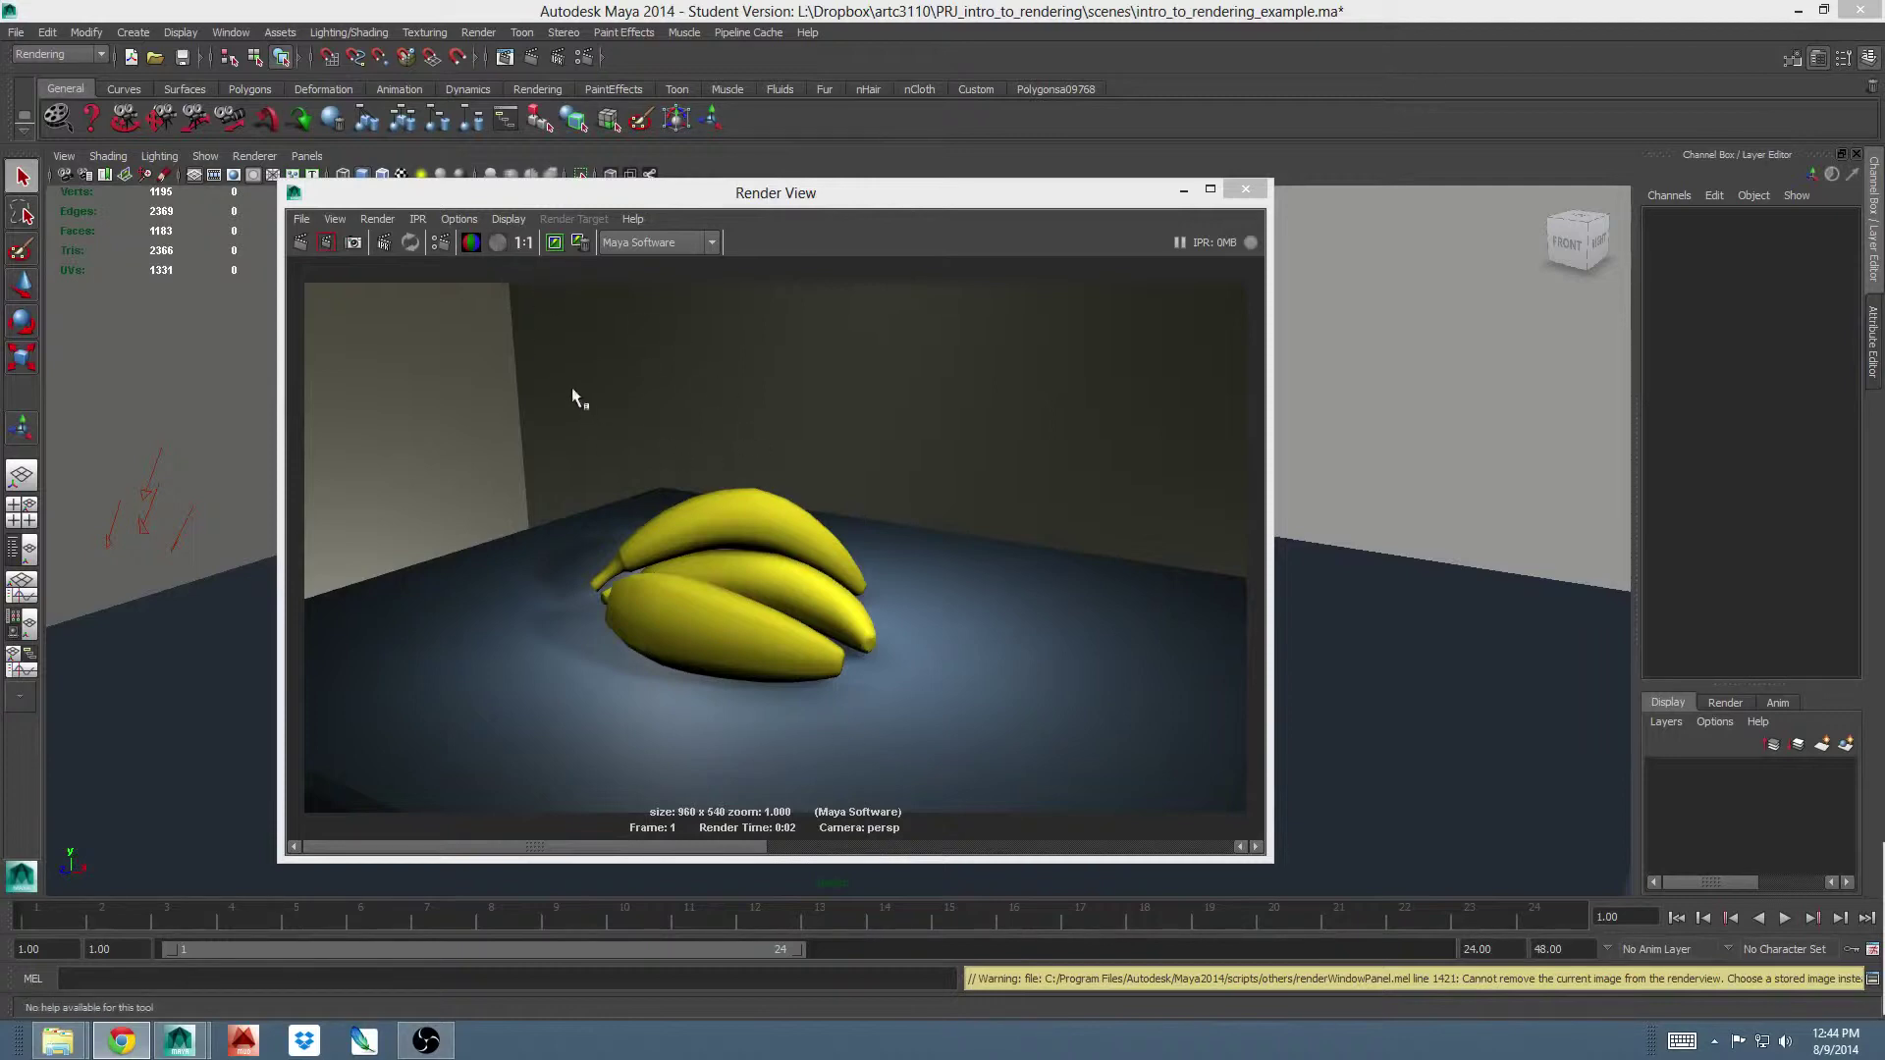
click(523, 246)
drag(1274, 863, 941, 636)
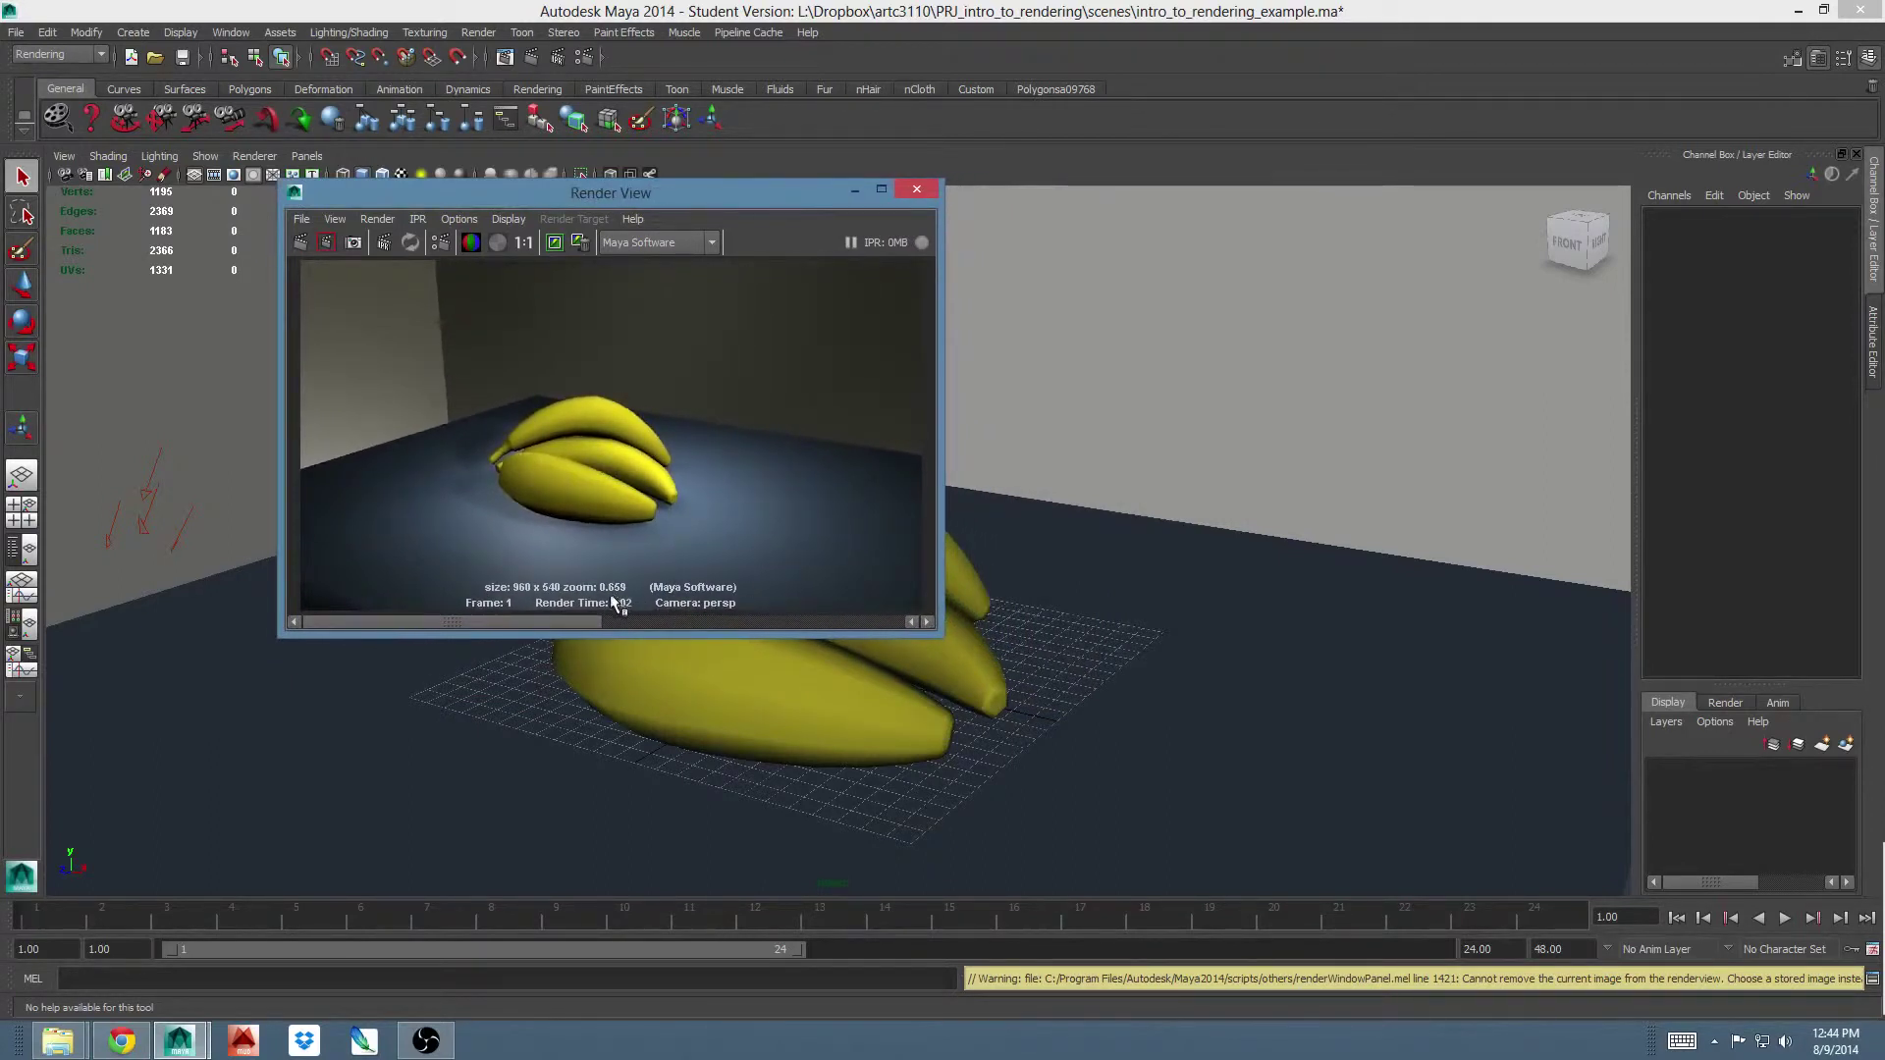
click(525, 243)
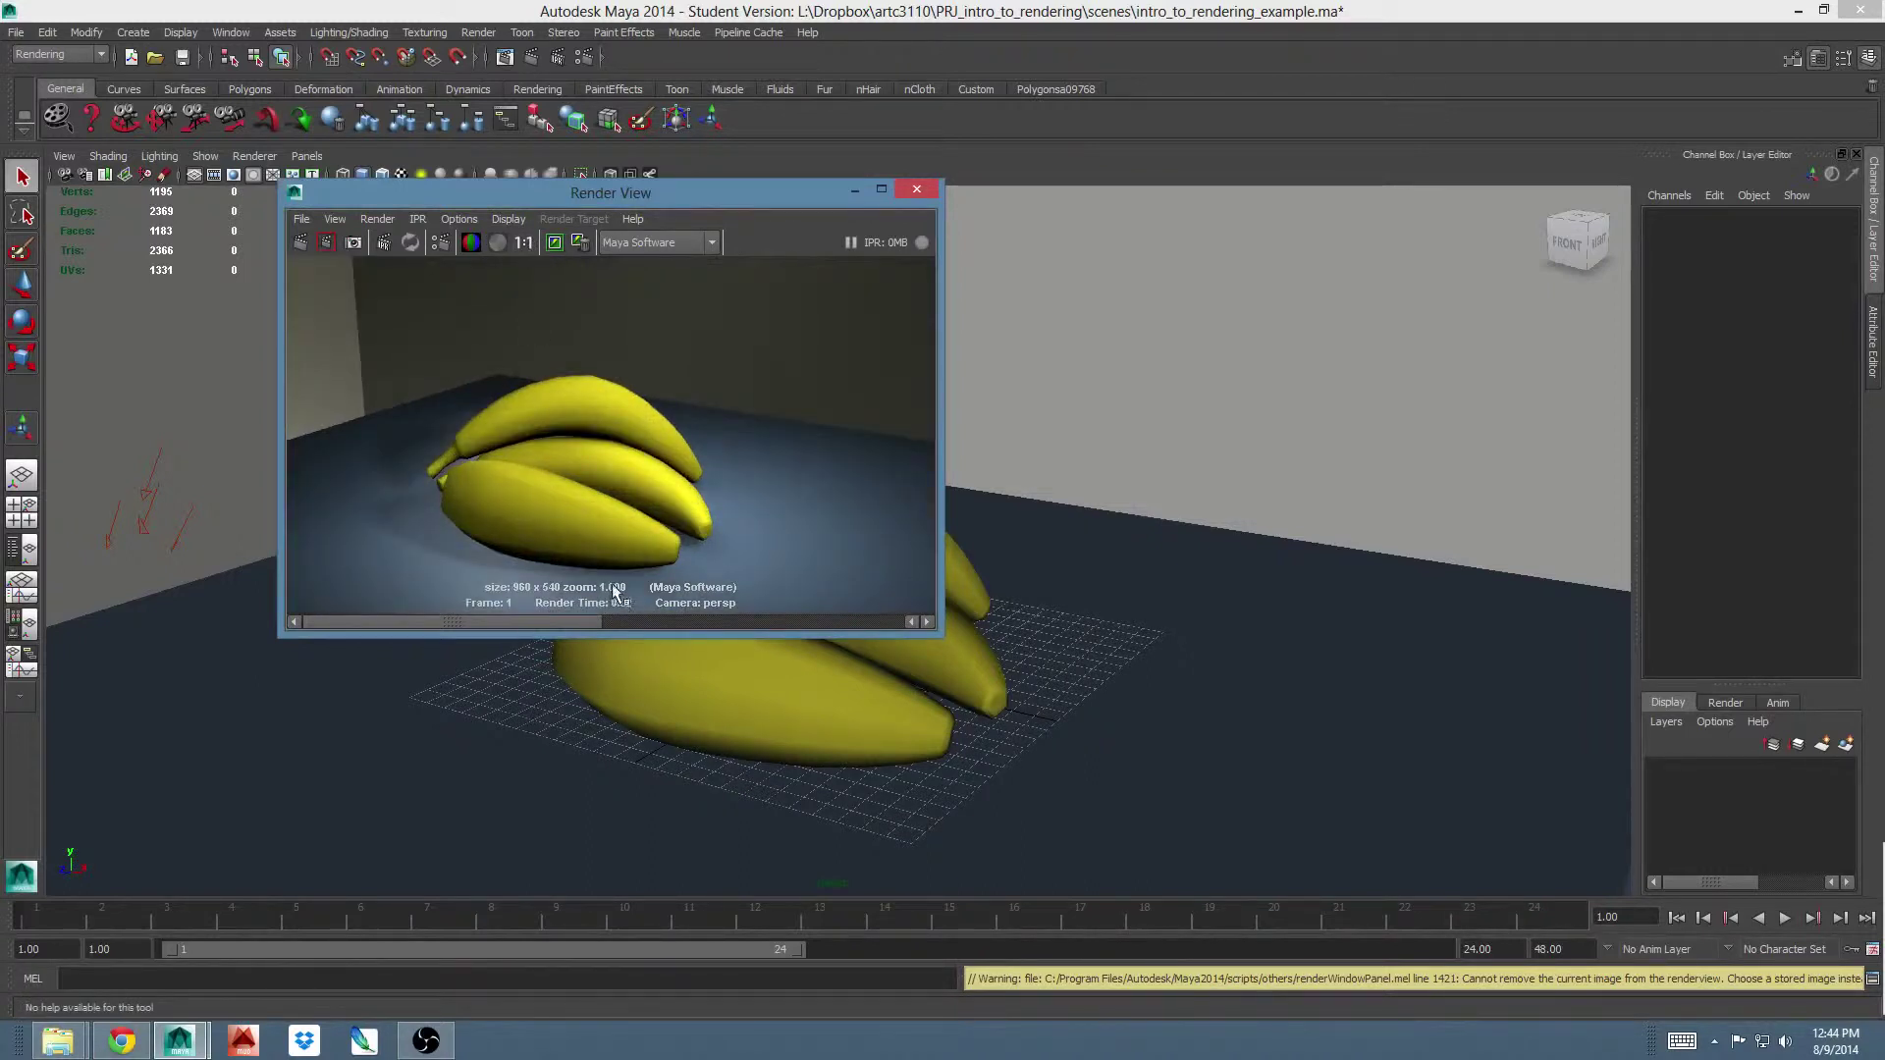
drag(936, 637, 1332, 931)
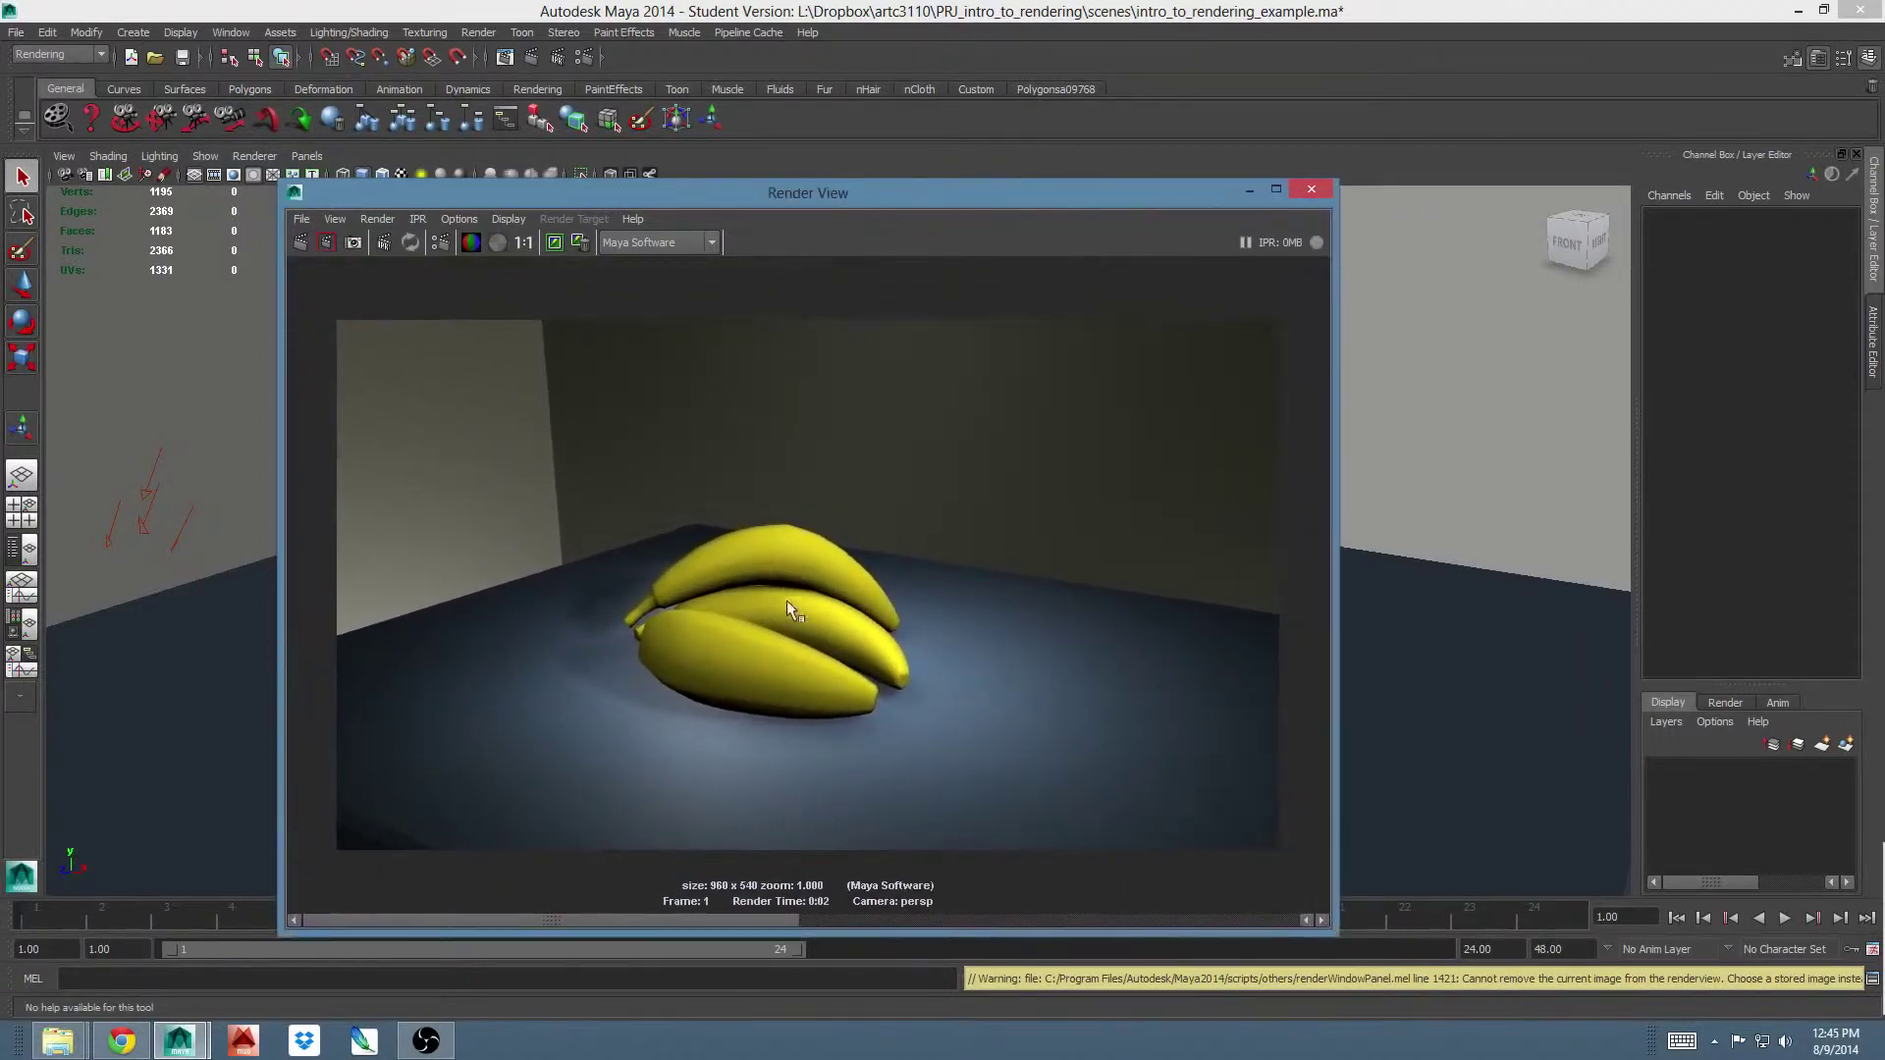
scroll(704, 572, up, 6)
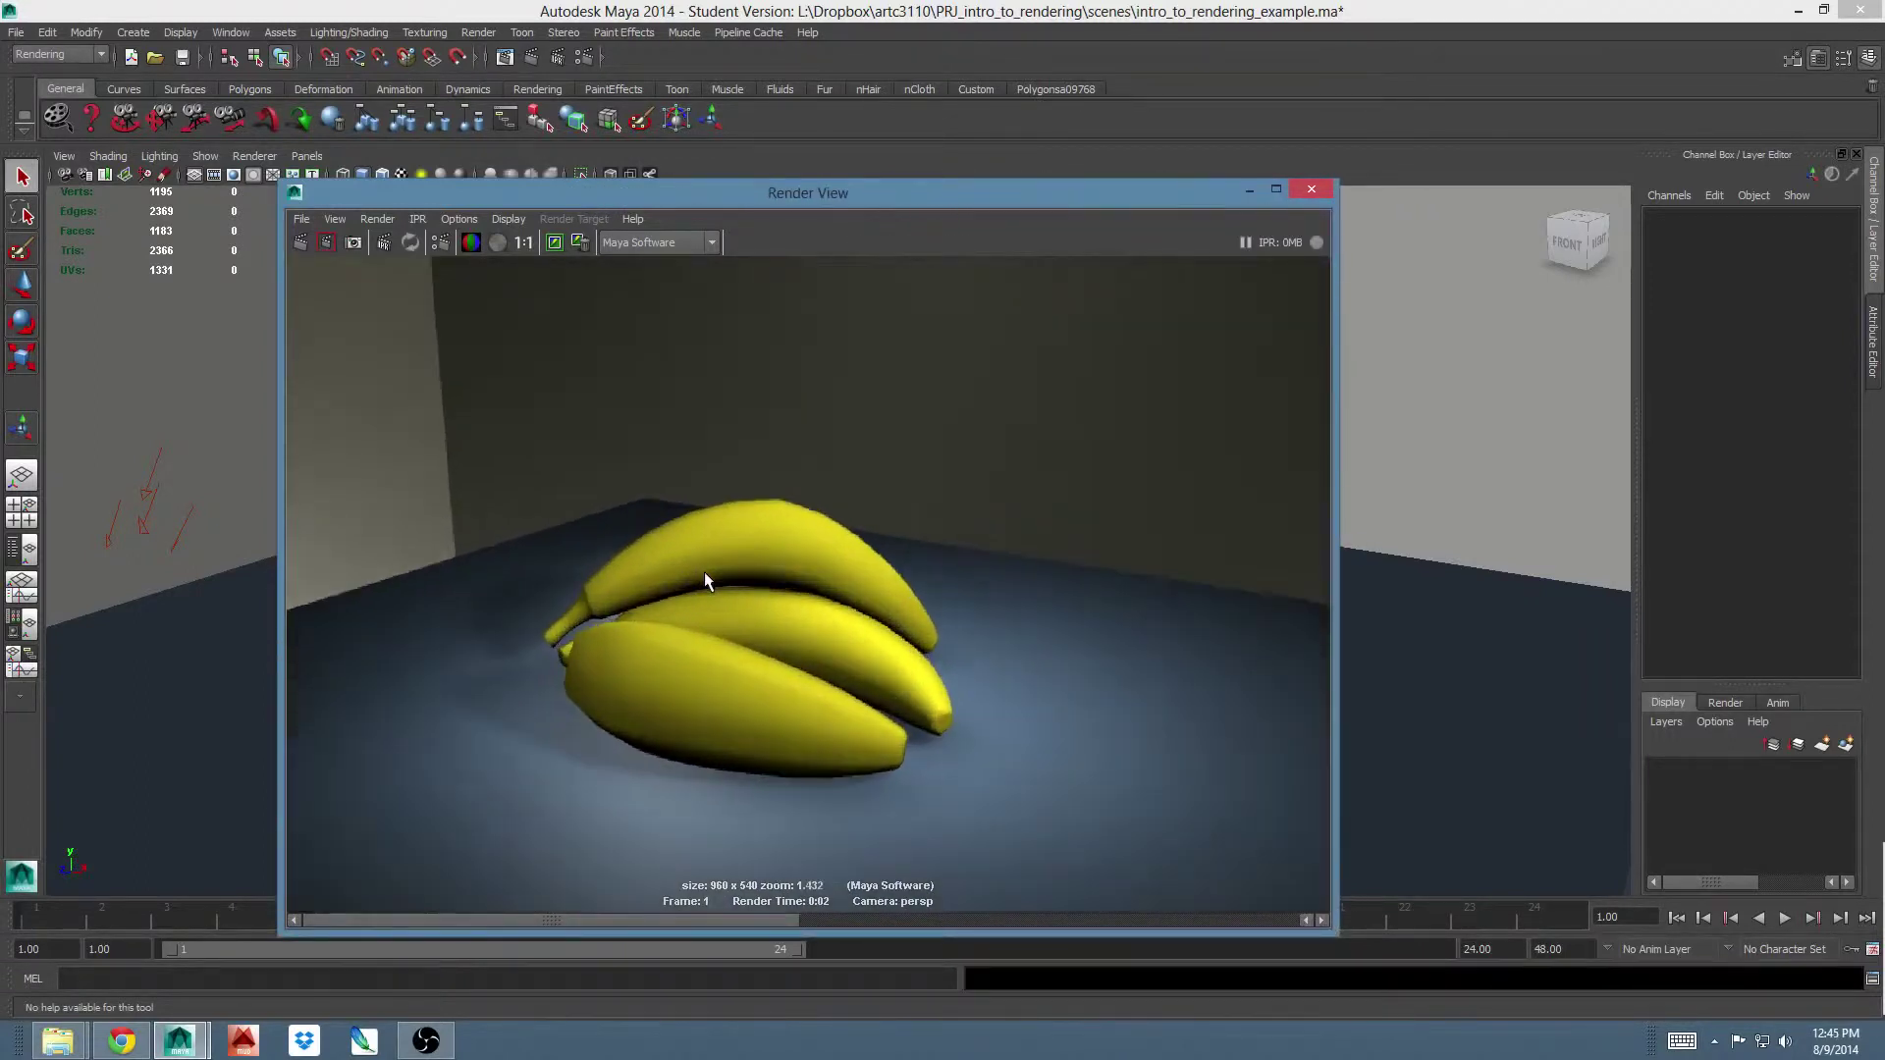
scroll(704, 573, up, 1)
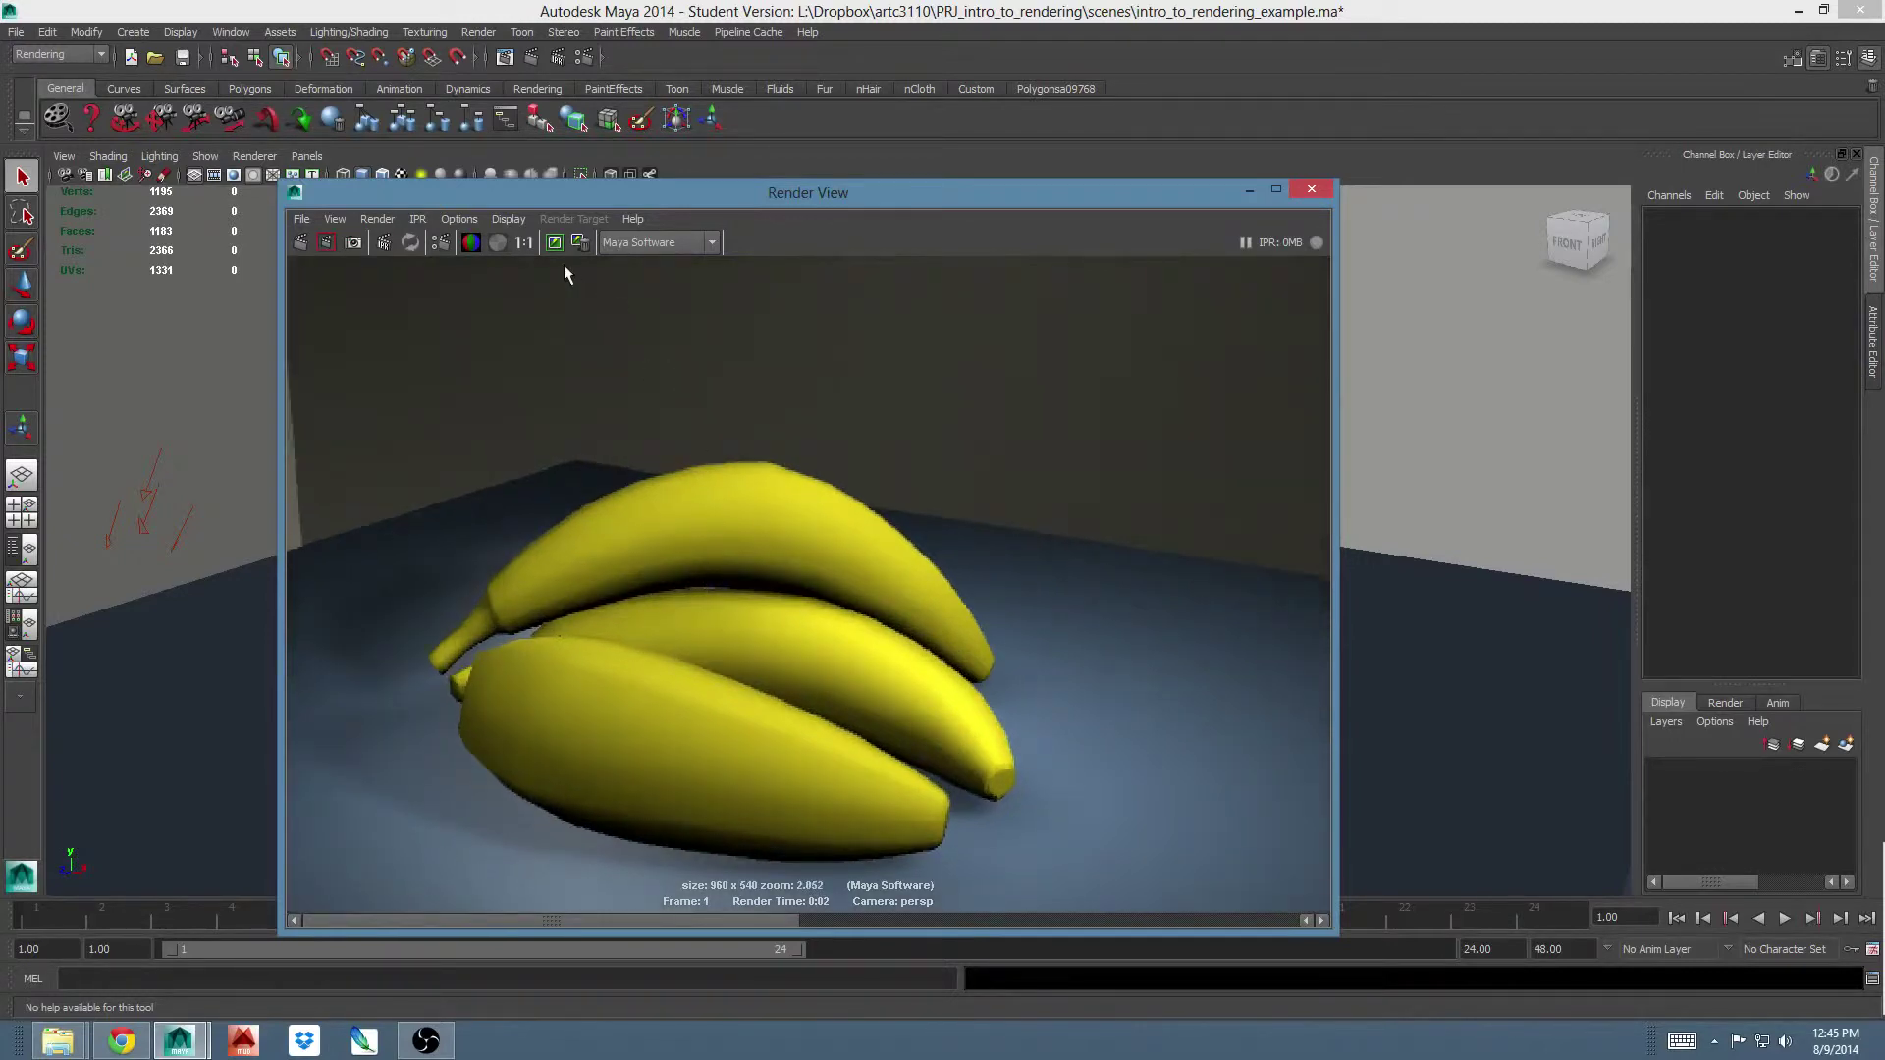
click(525, 243)
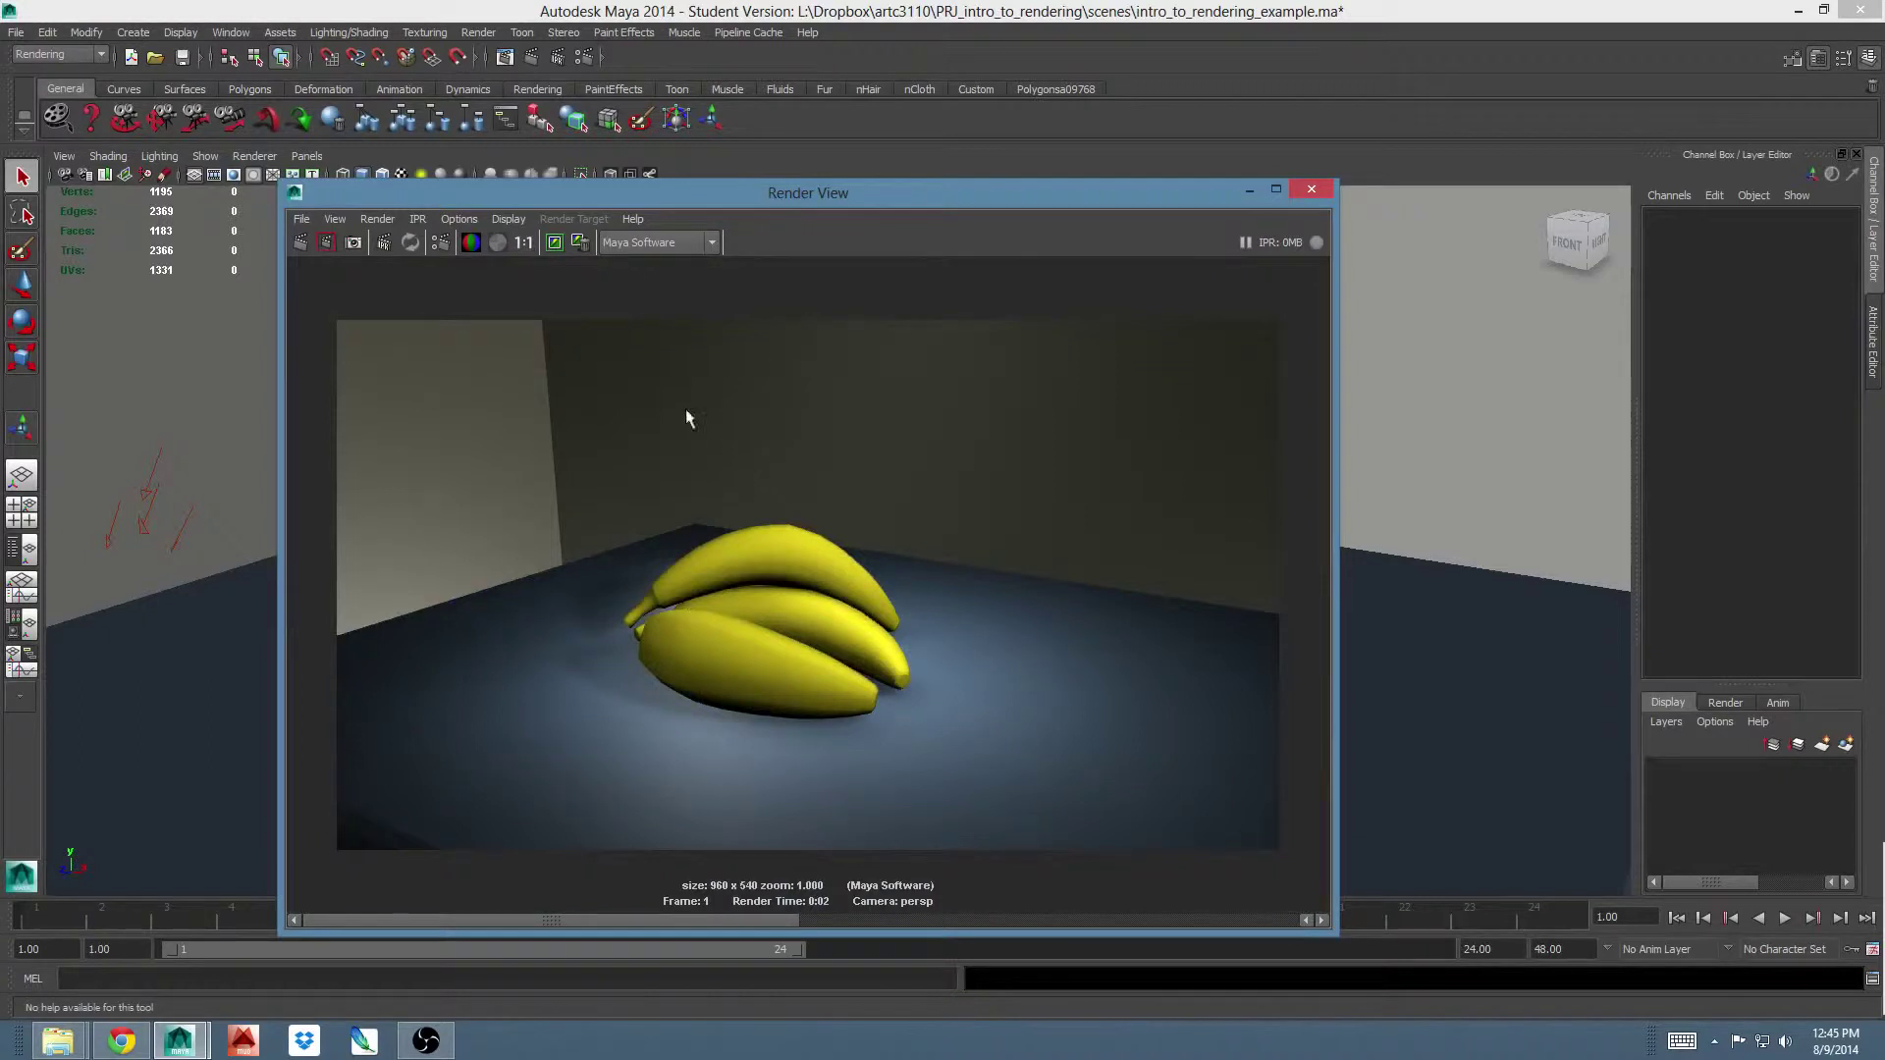
Step: Reposition the Render View window, then close it to return to the viewport
drag(603, 191, 551, 153)
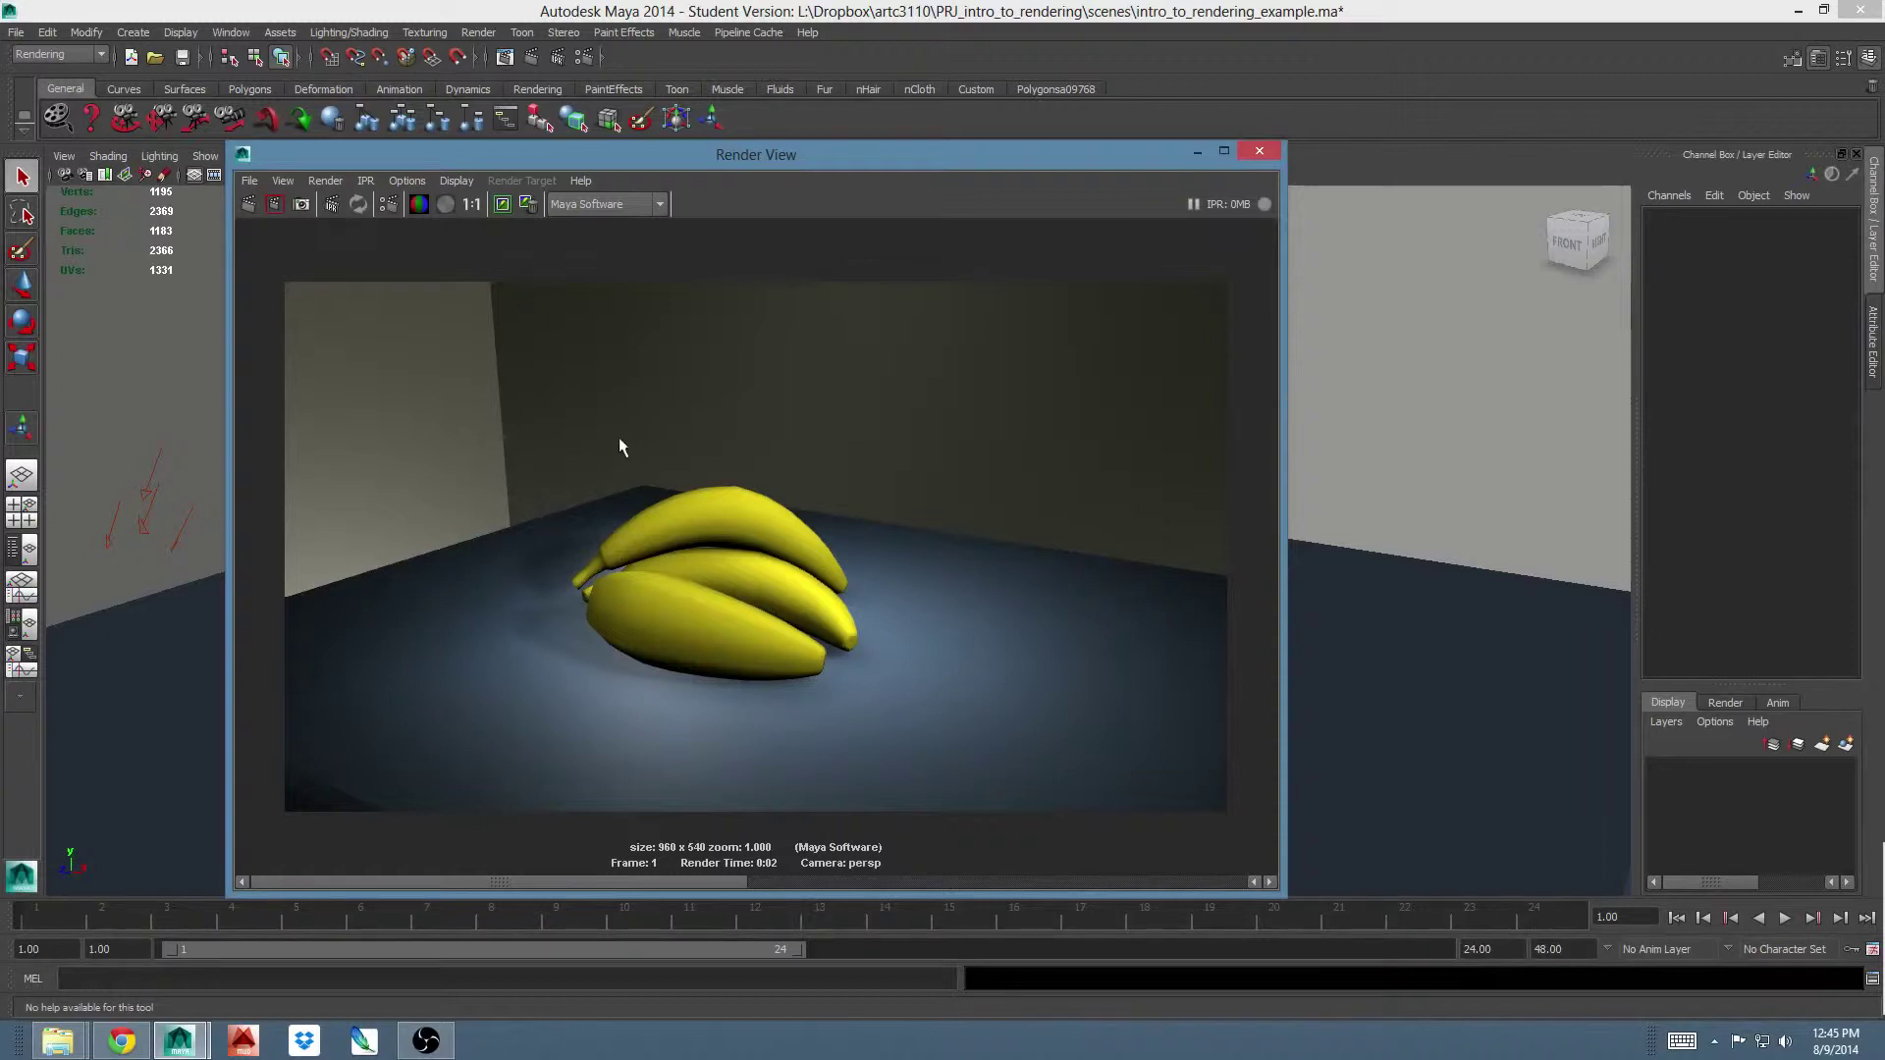
drag(409, 160, 404, 182)
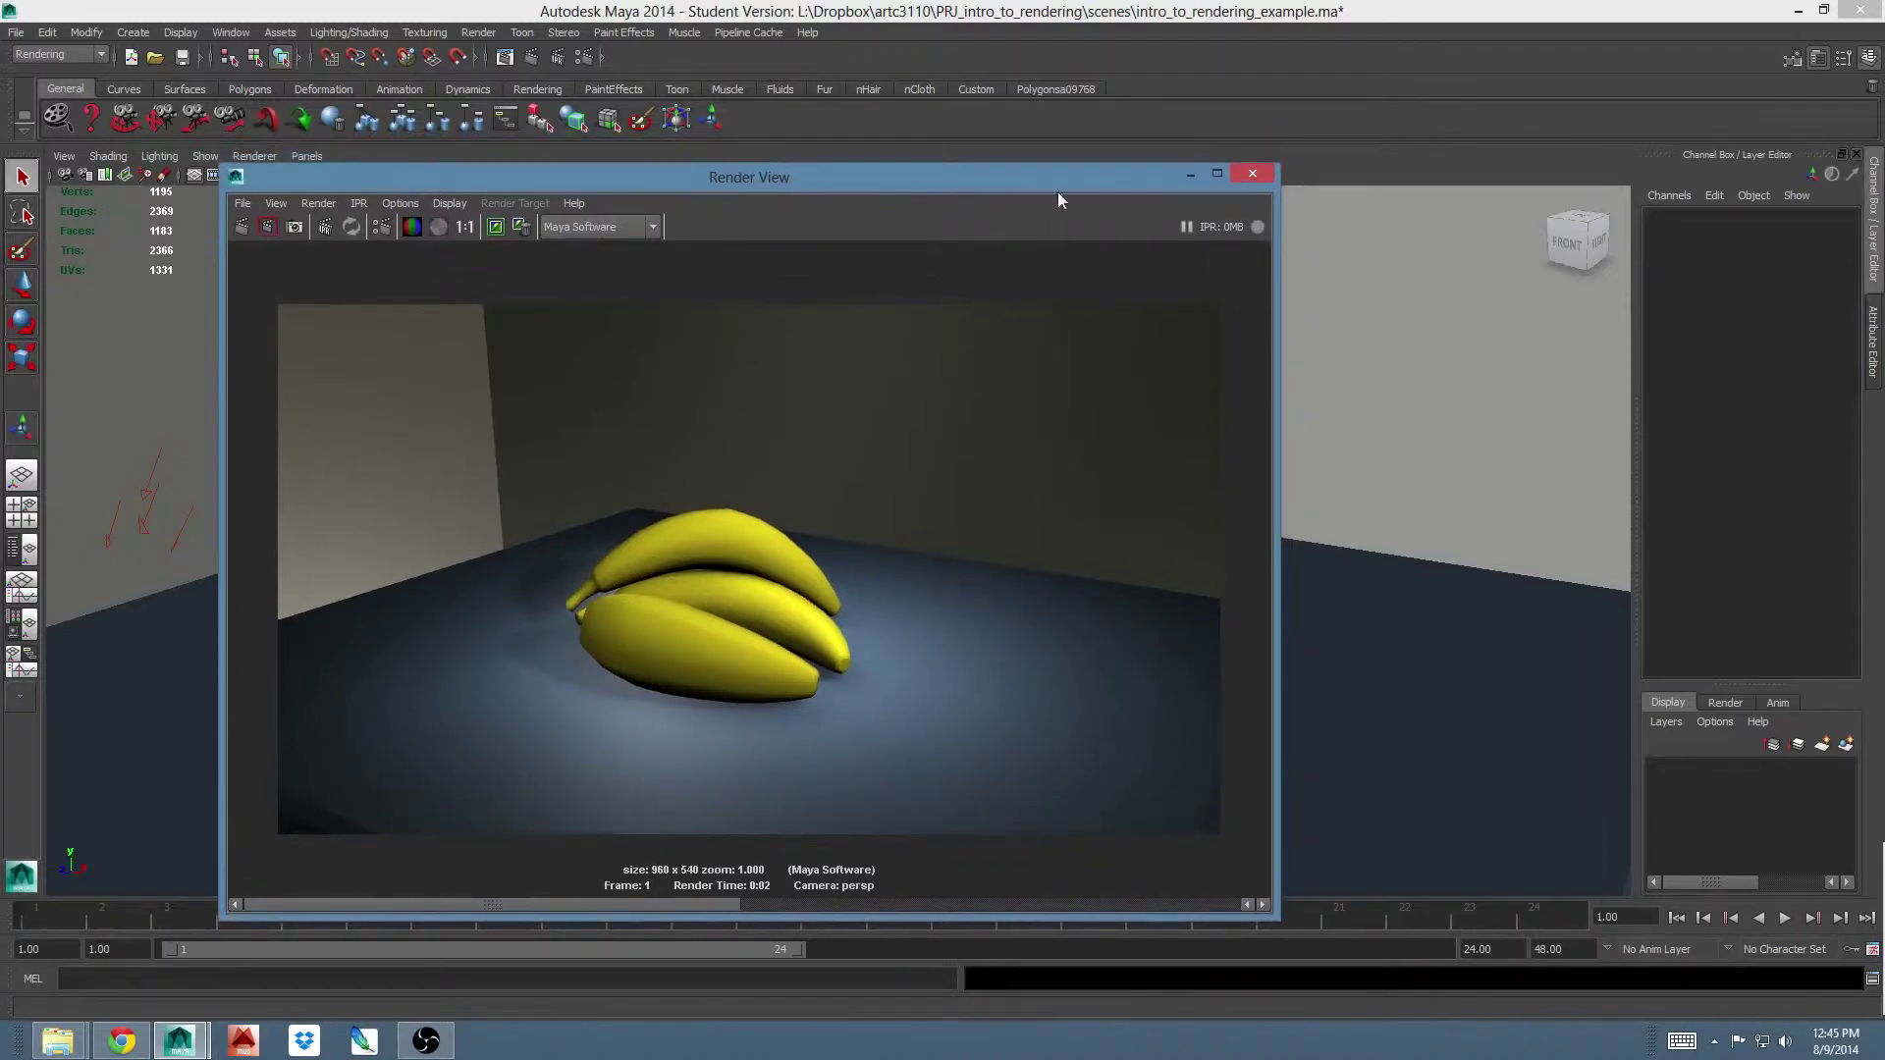
click(1254, 175)
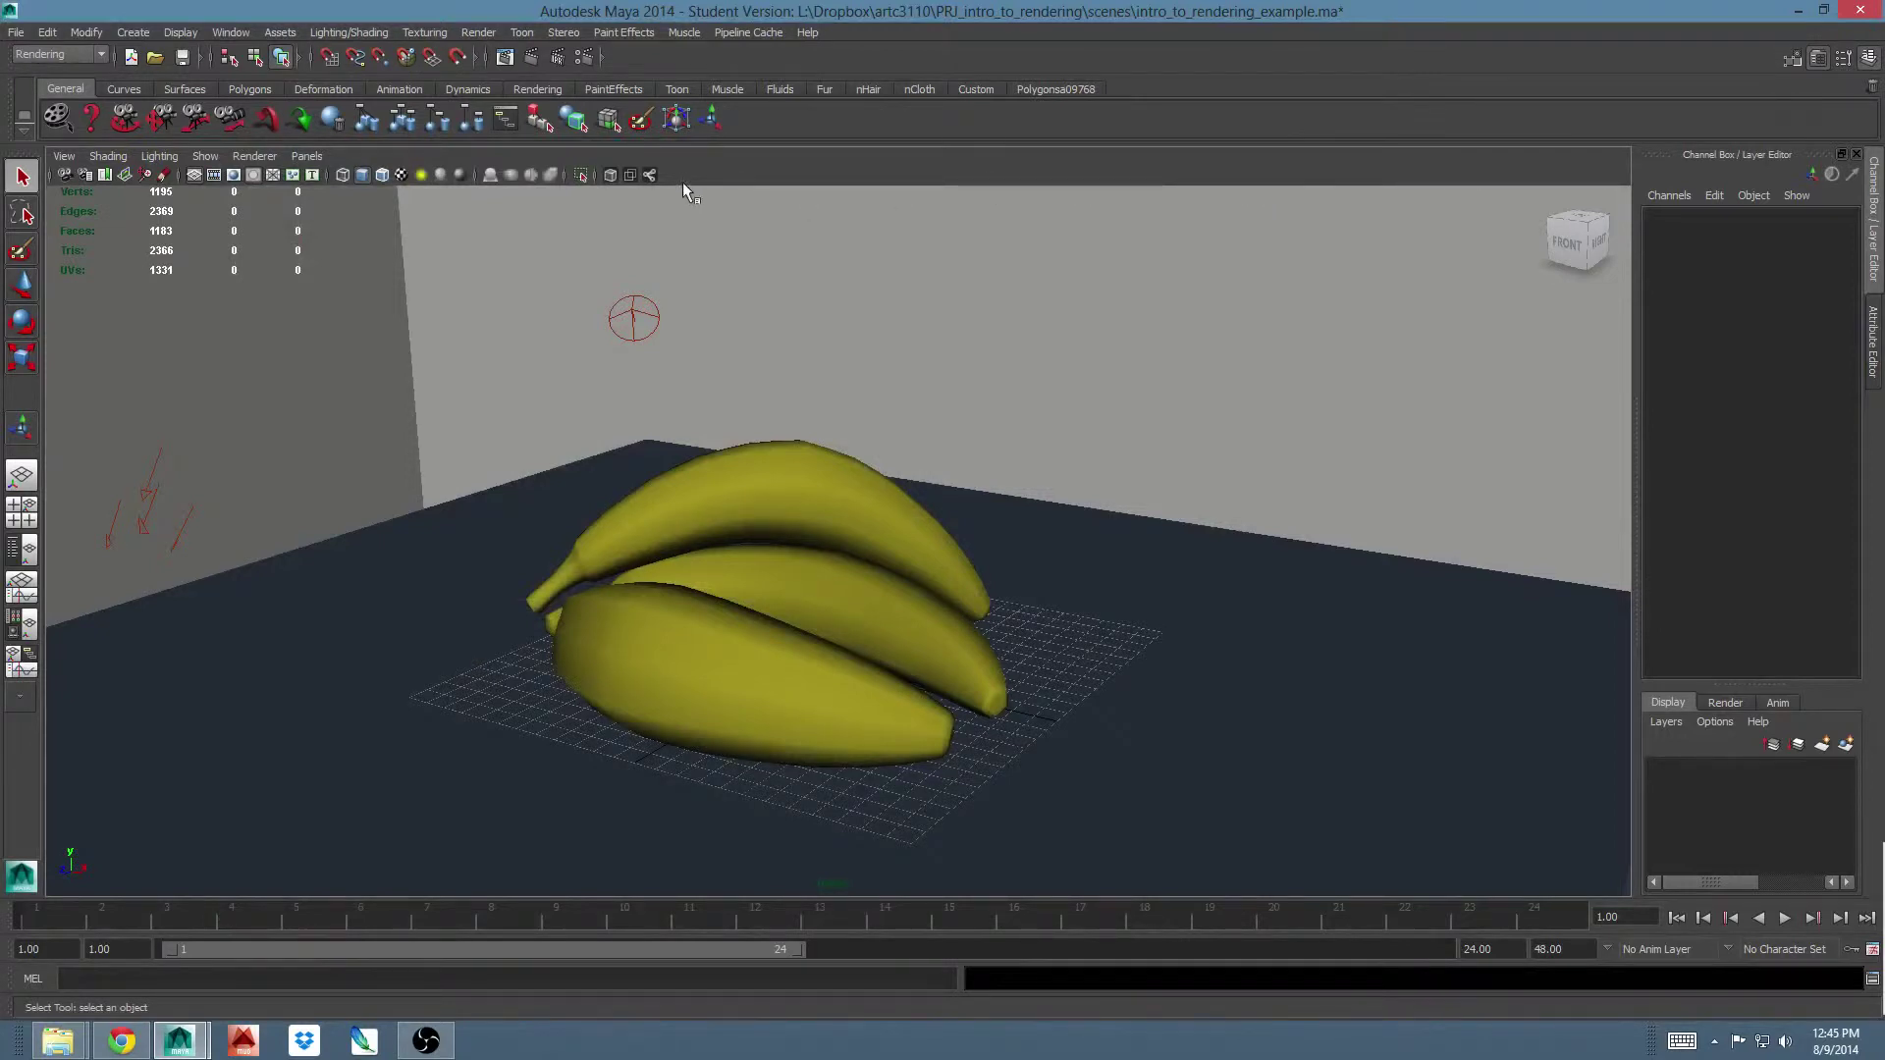
Step: Batch render the current frame with Maya Software, accepting the Student Version notice
click(96, 55)
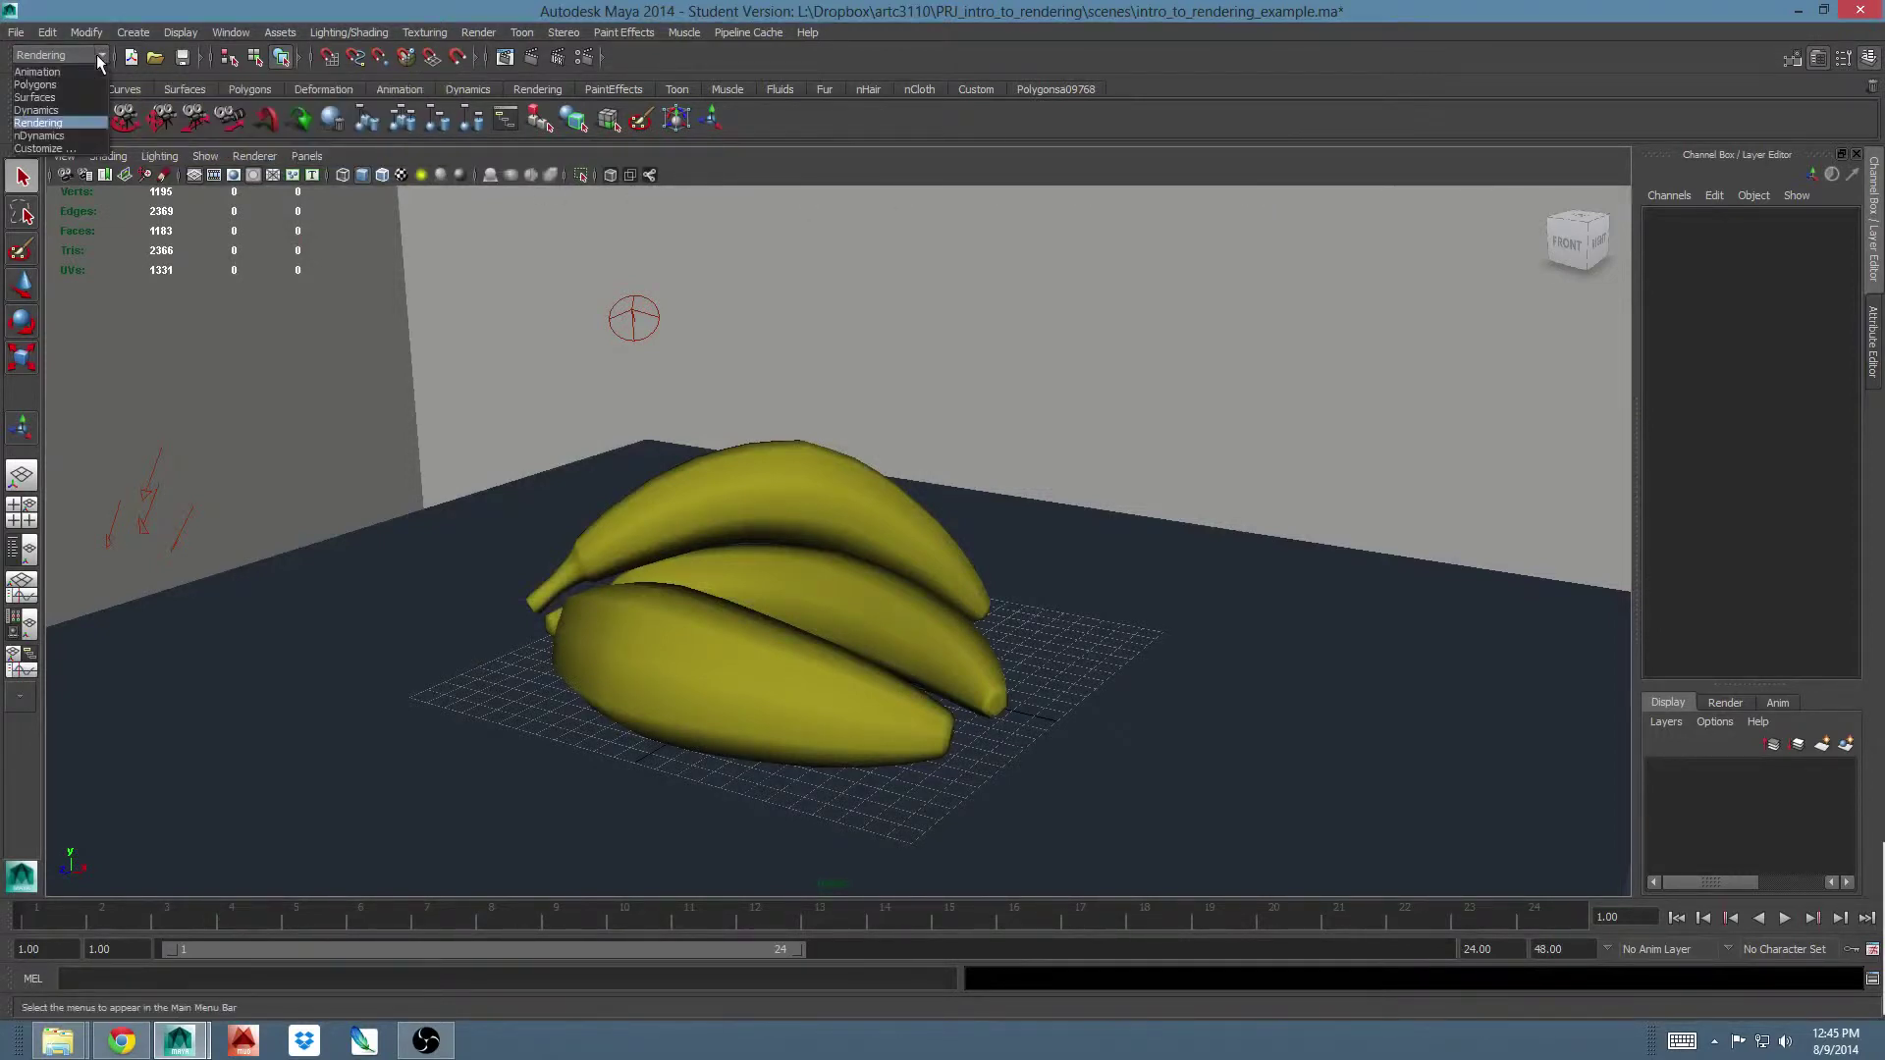
click(38, 126)
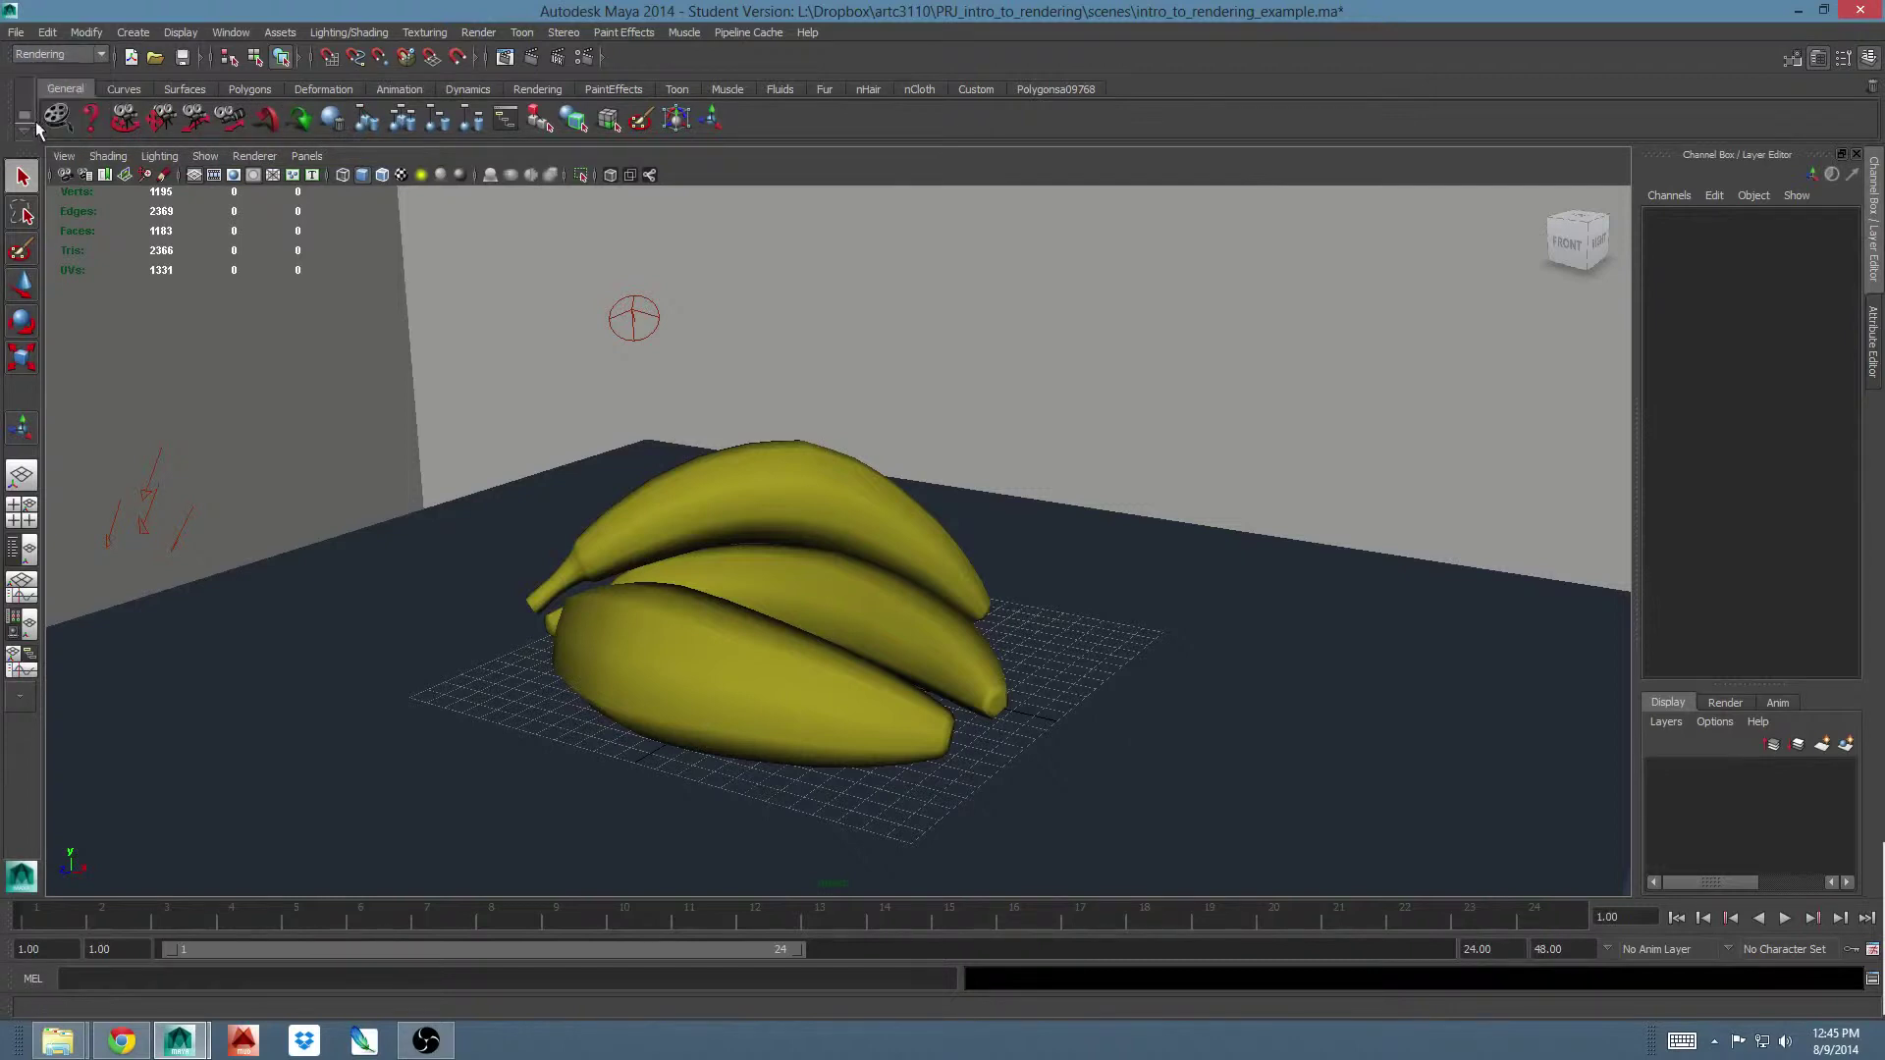
click(476, 36)
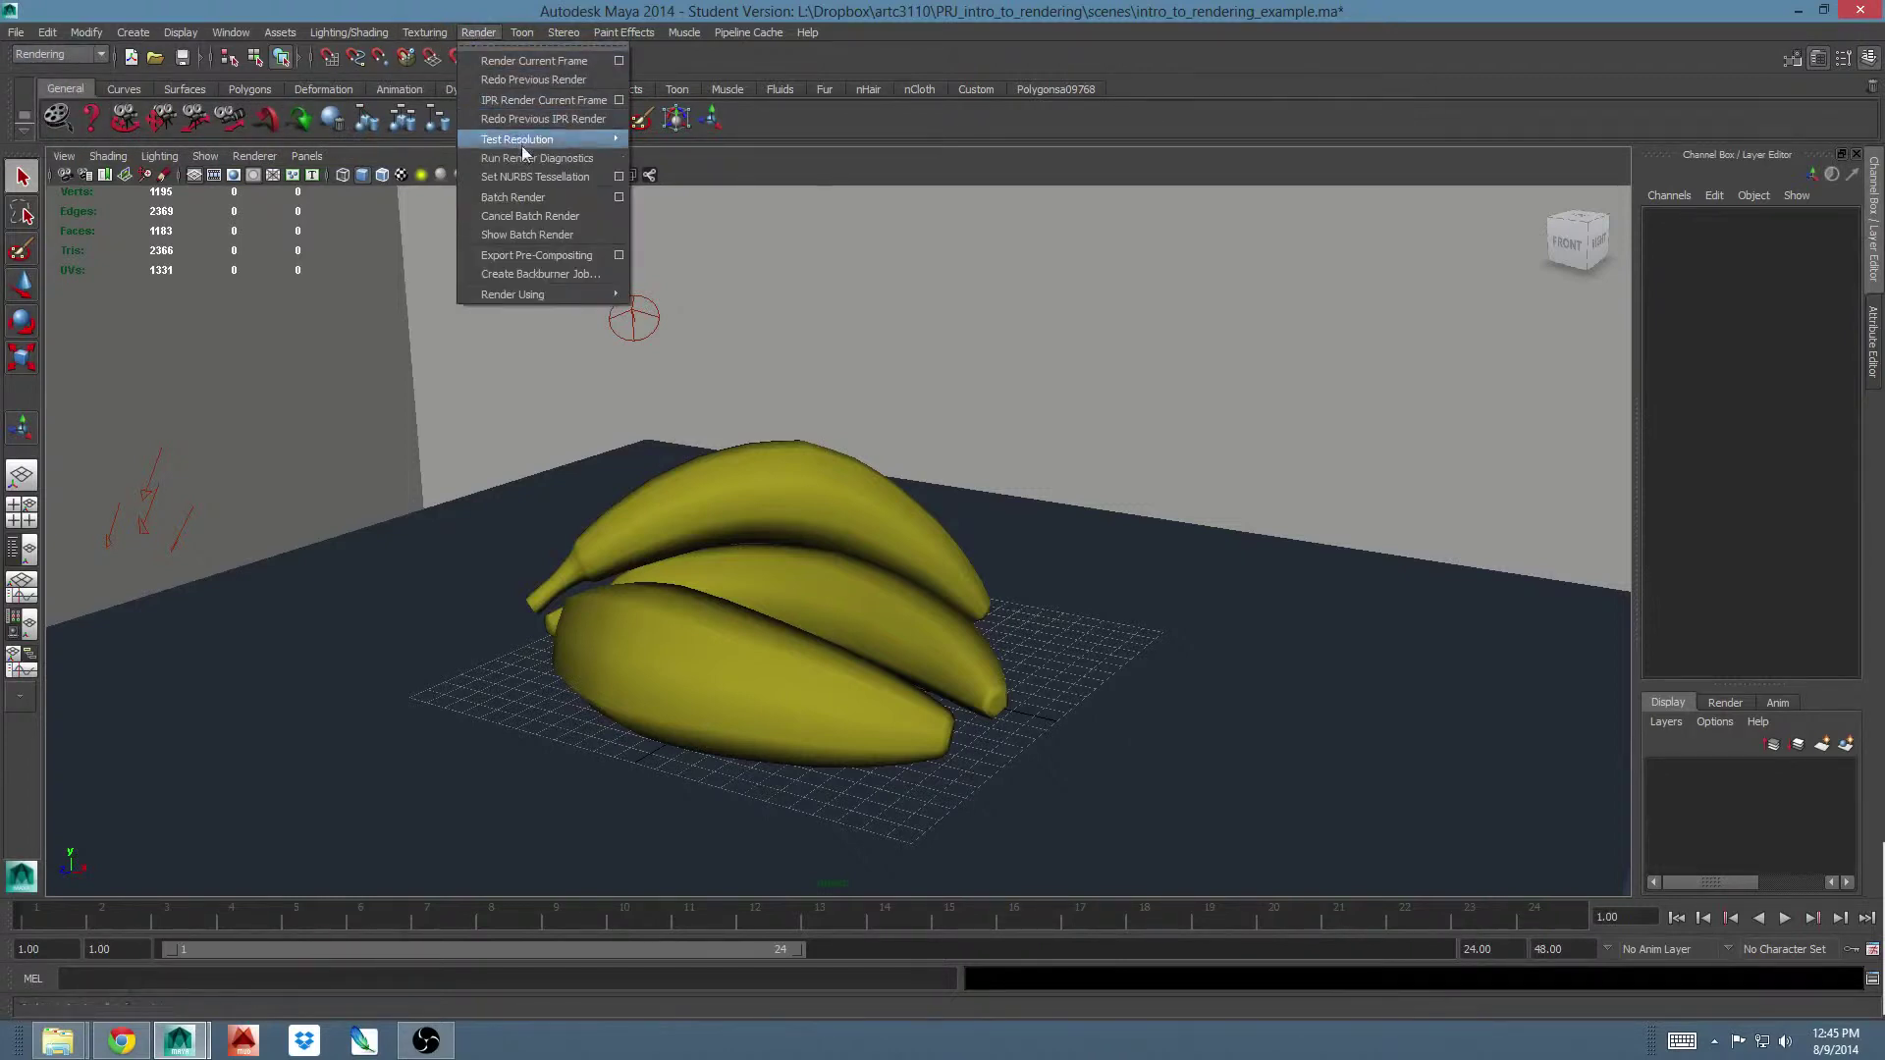
click(620, 197)
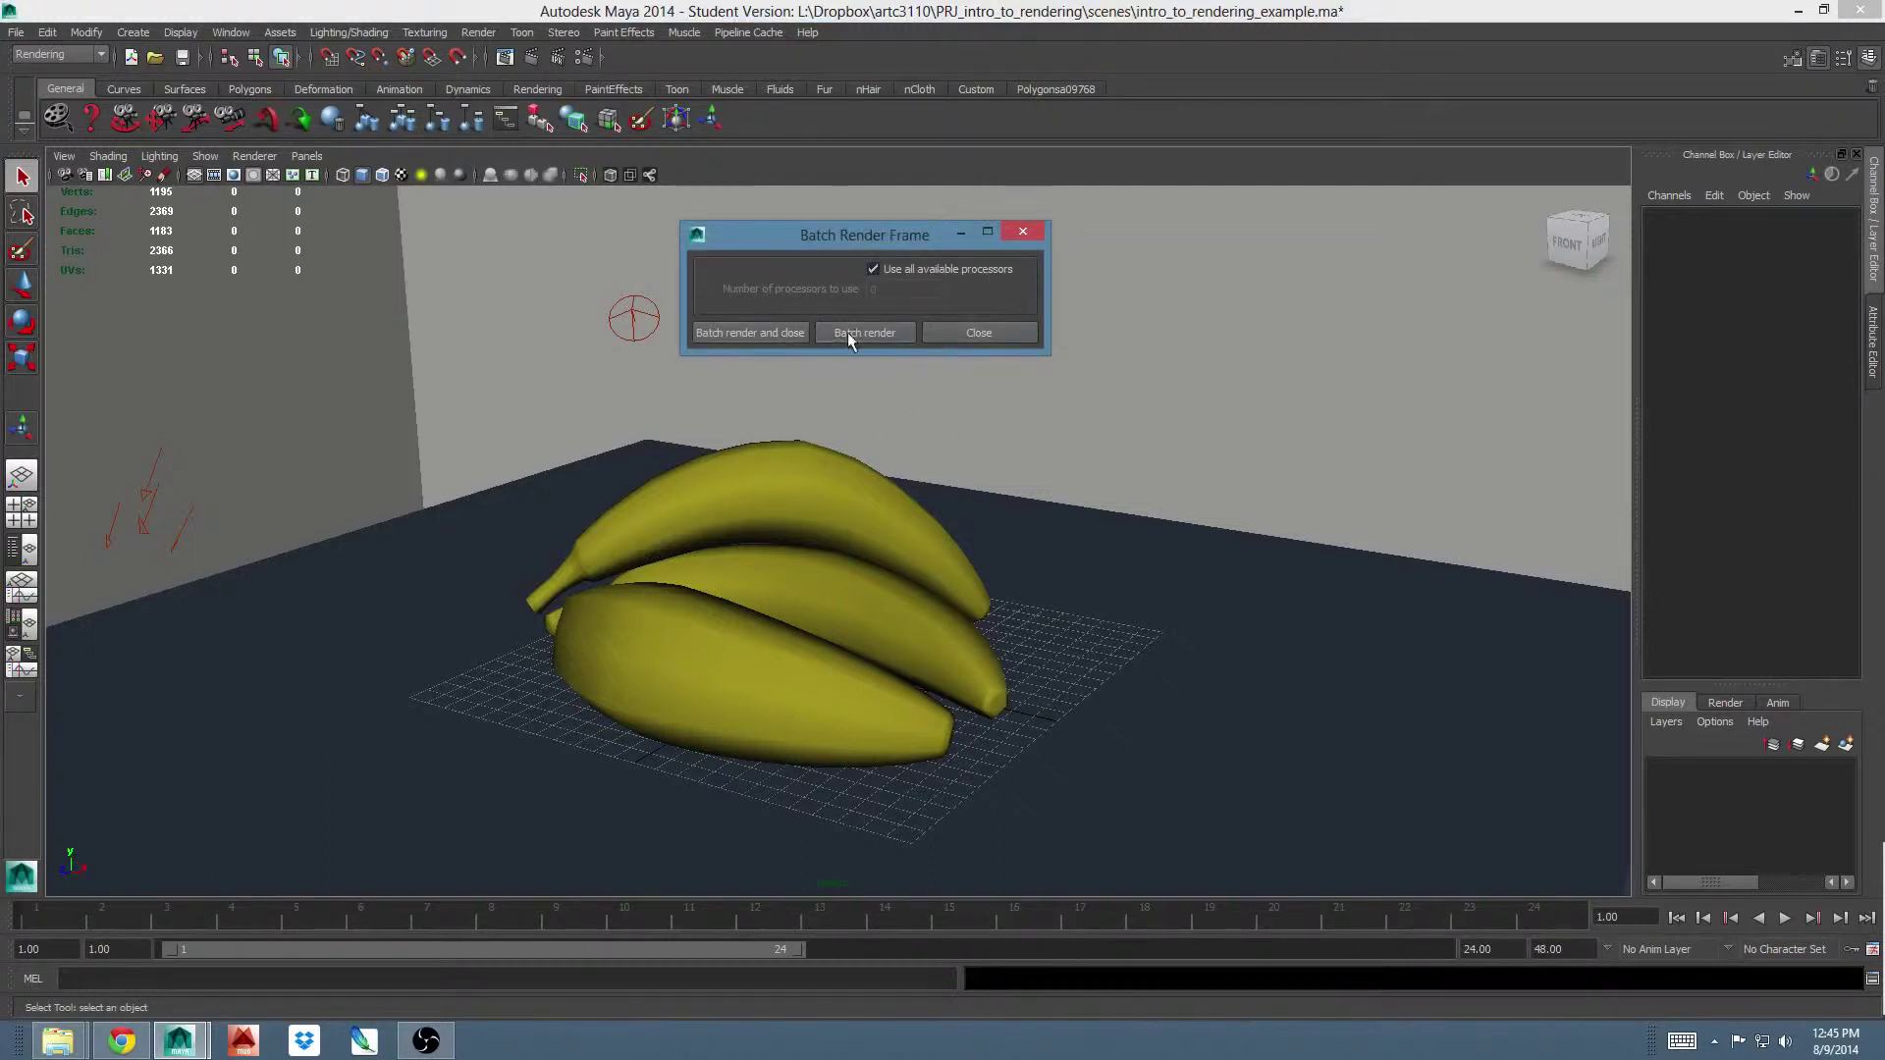
click(762, 333)
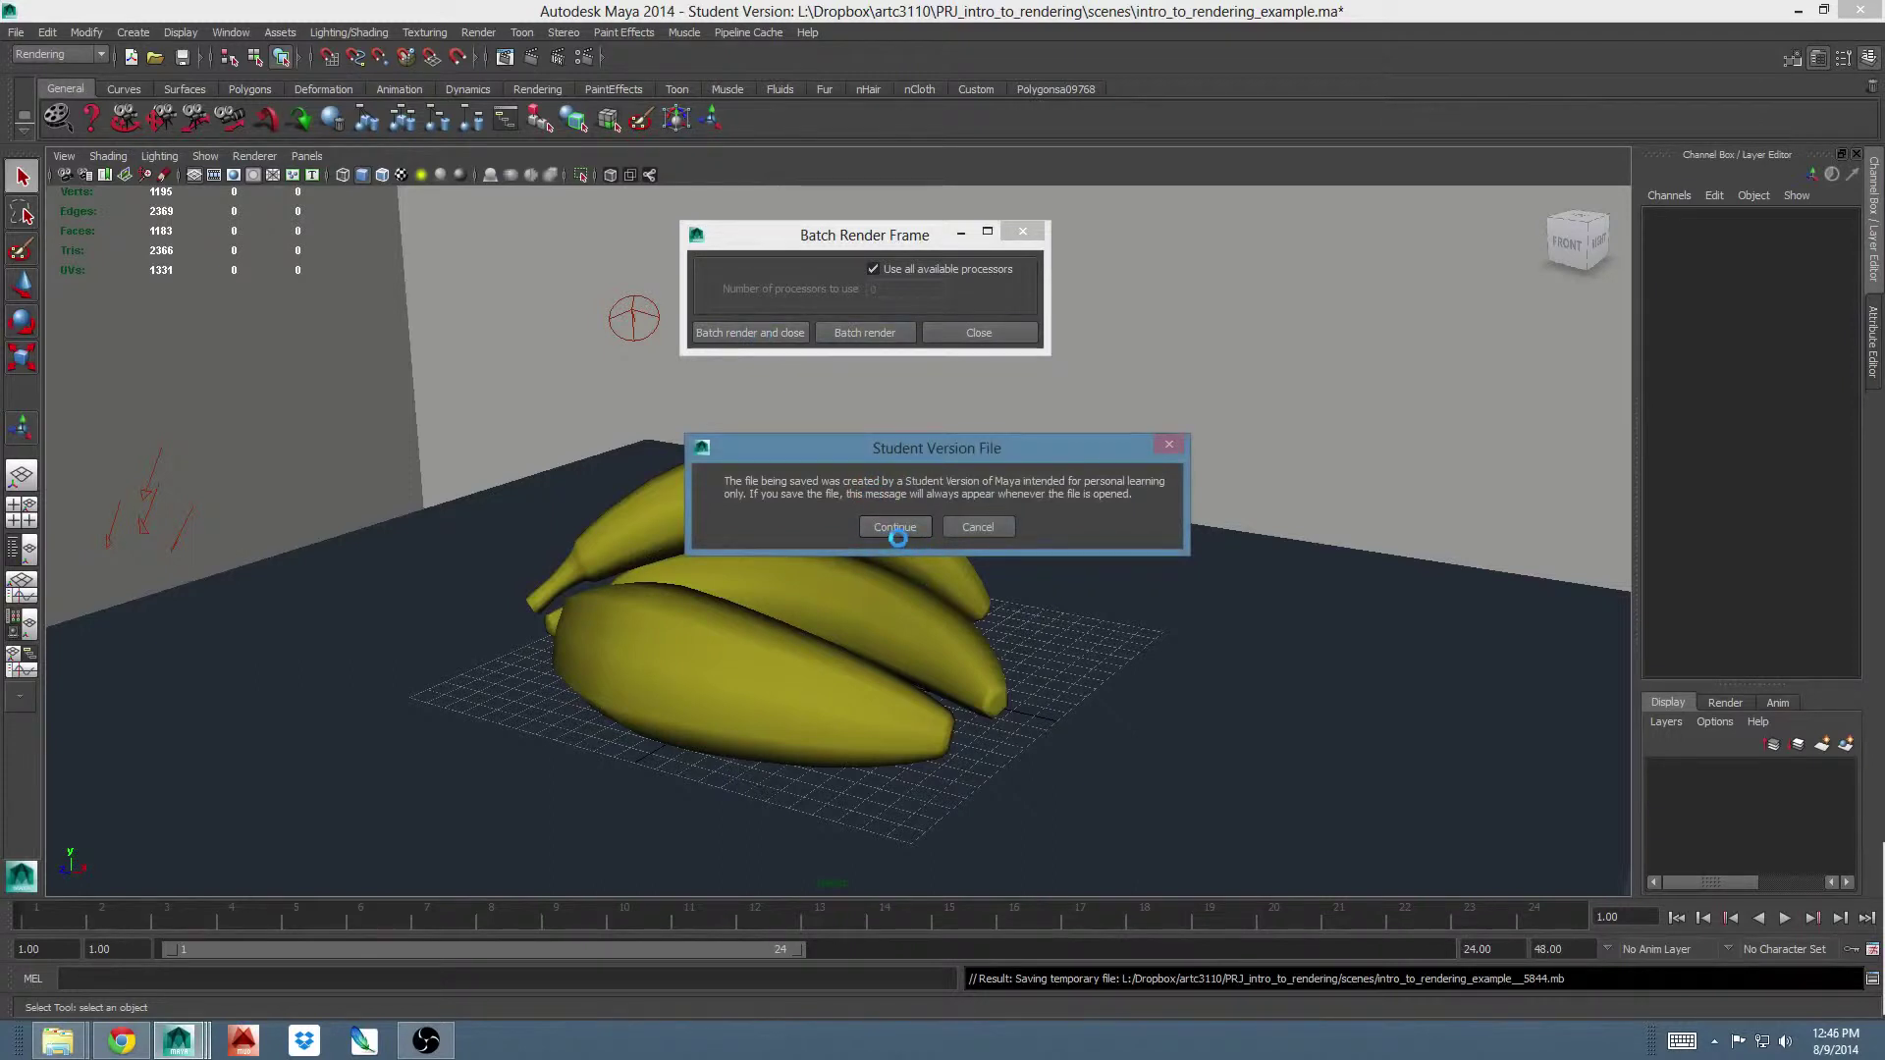
click(896, 528)
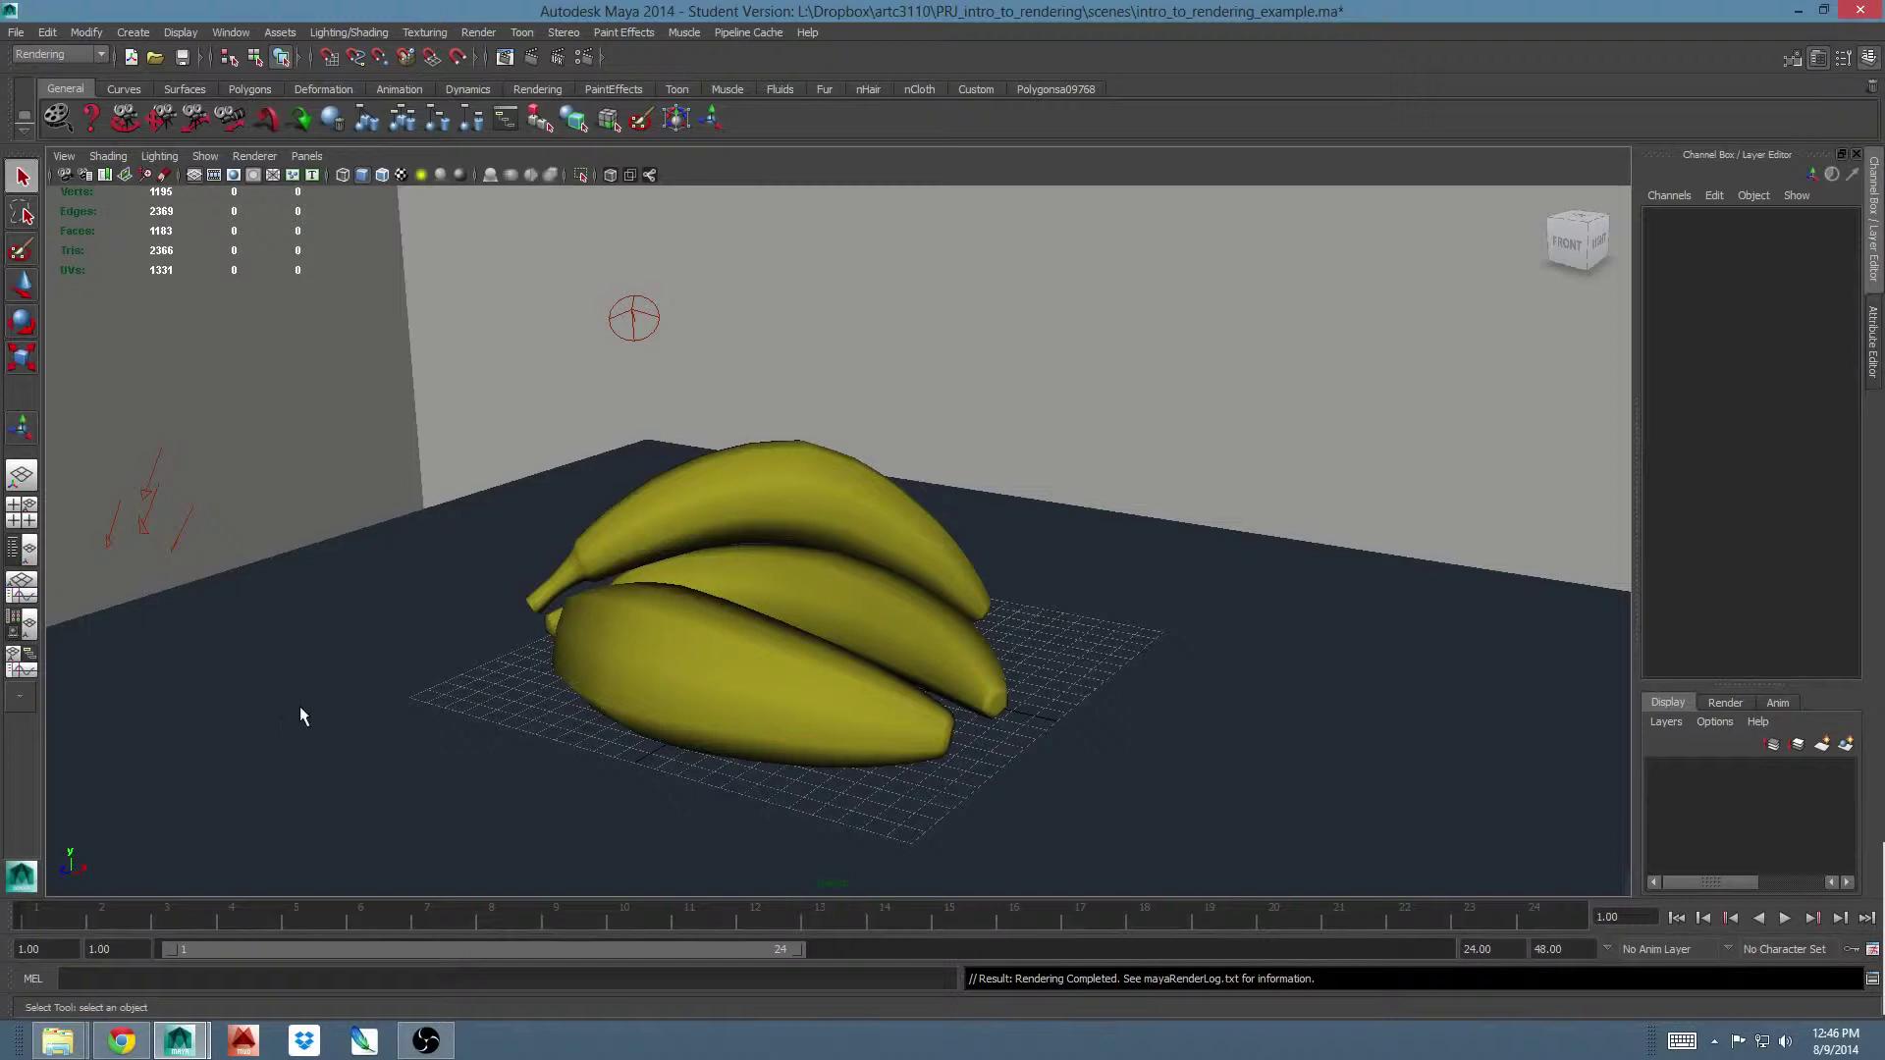
click(57, 1041)
click(300, 949)
click(109, 315)
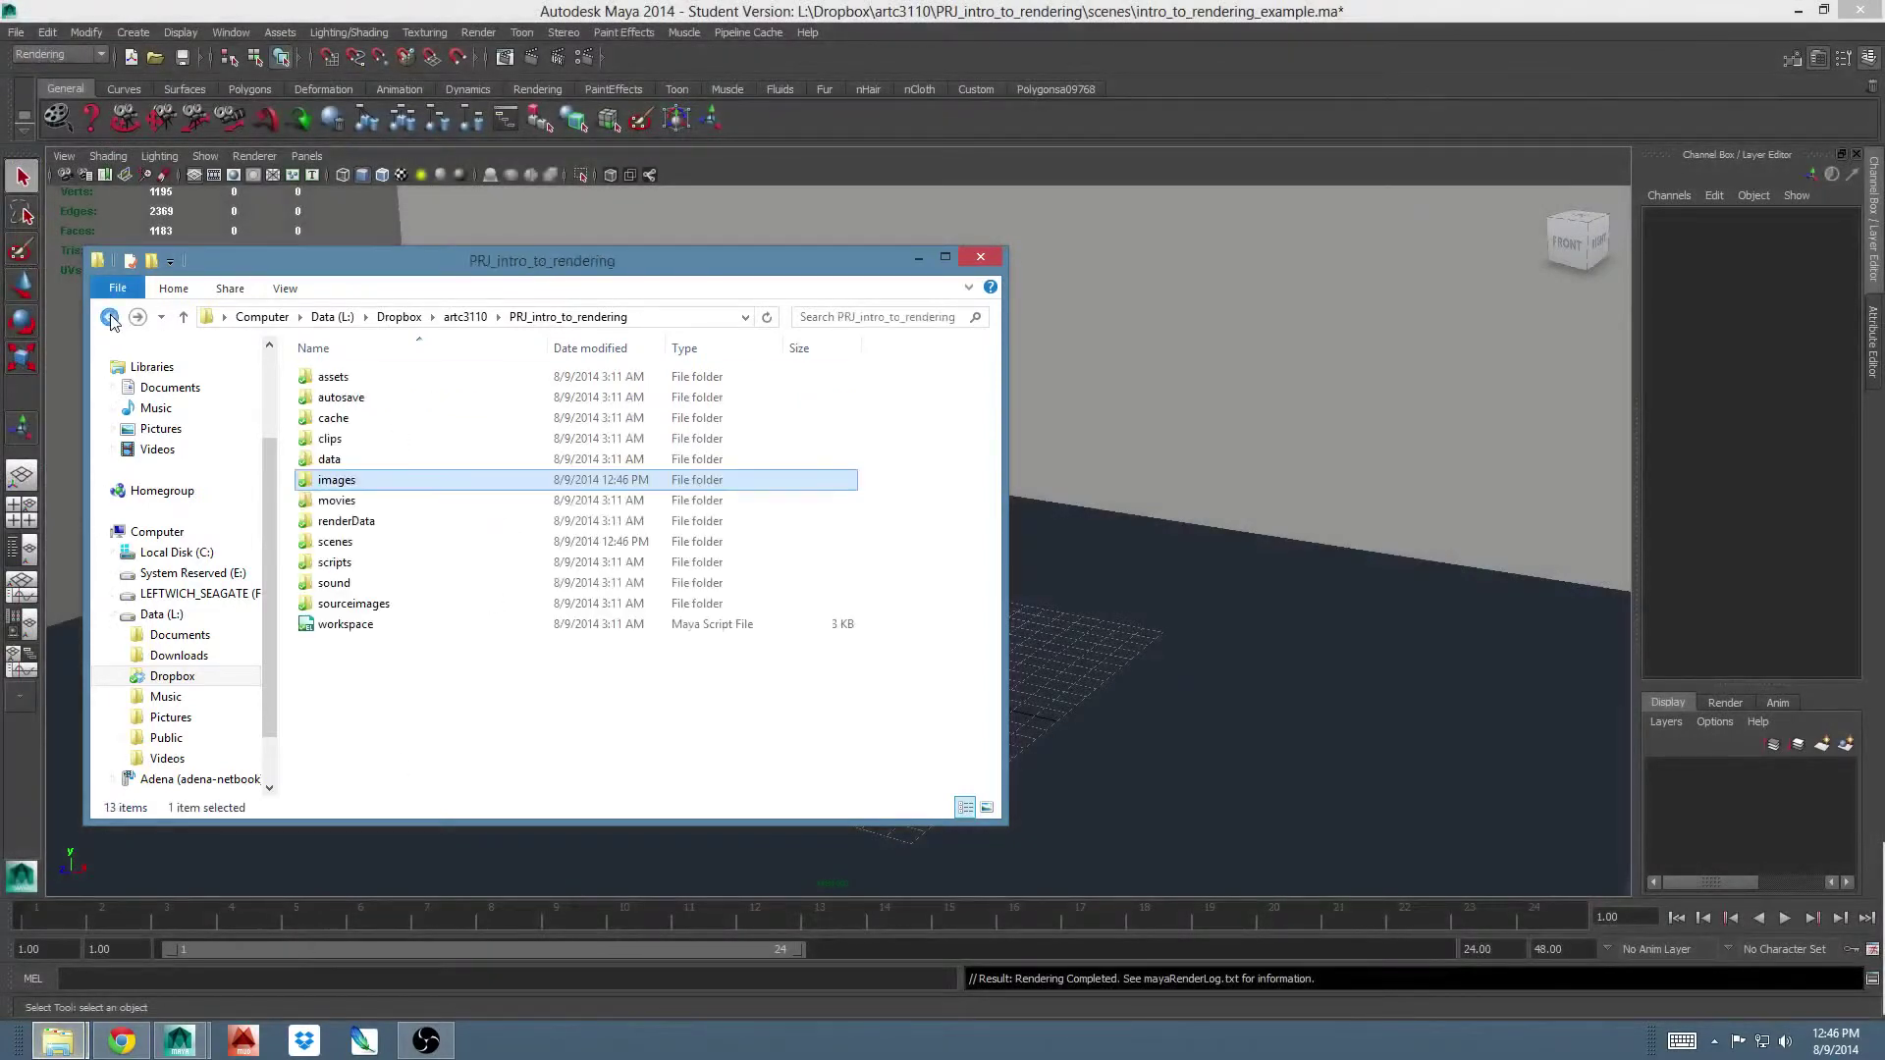
double_click(335, 481)
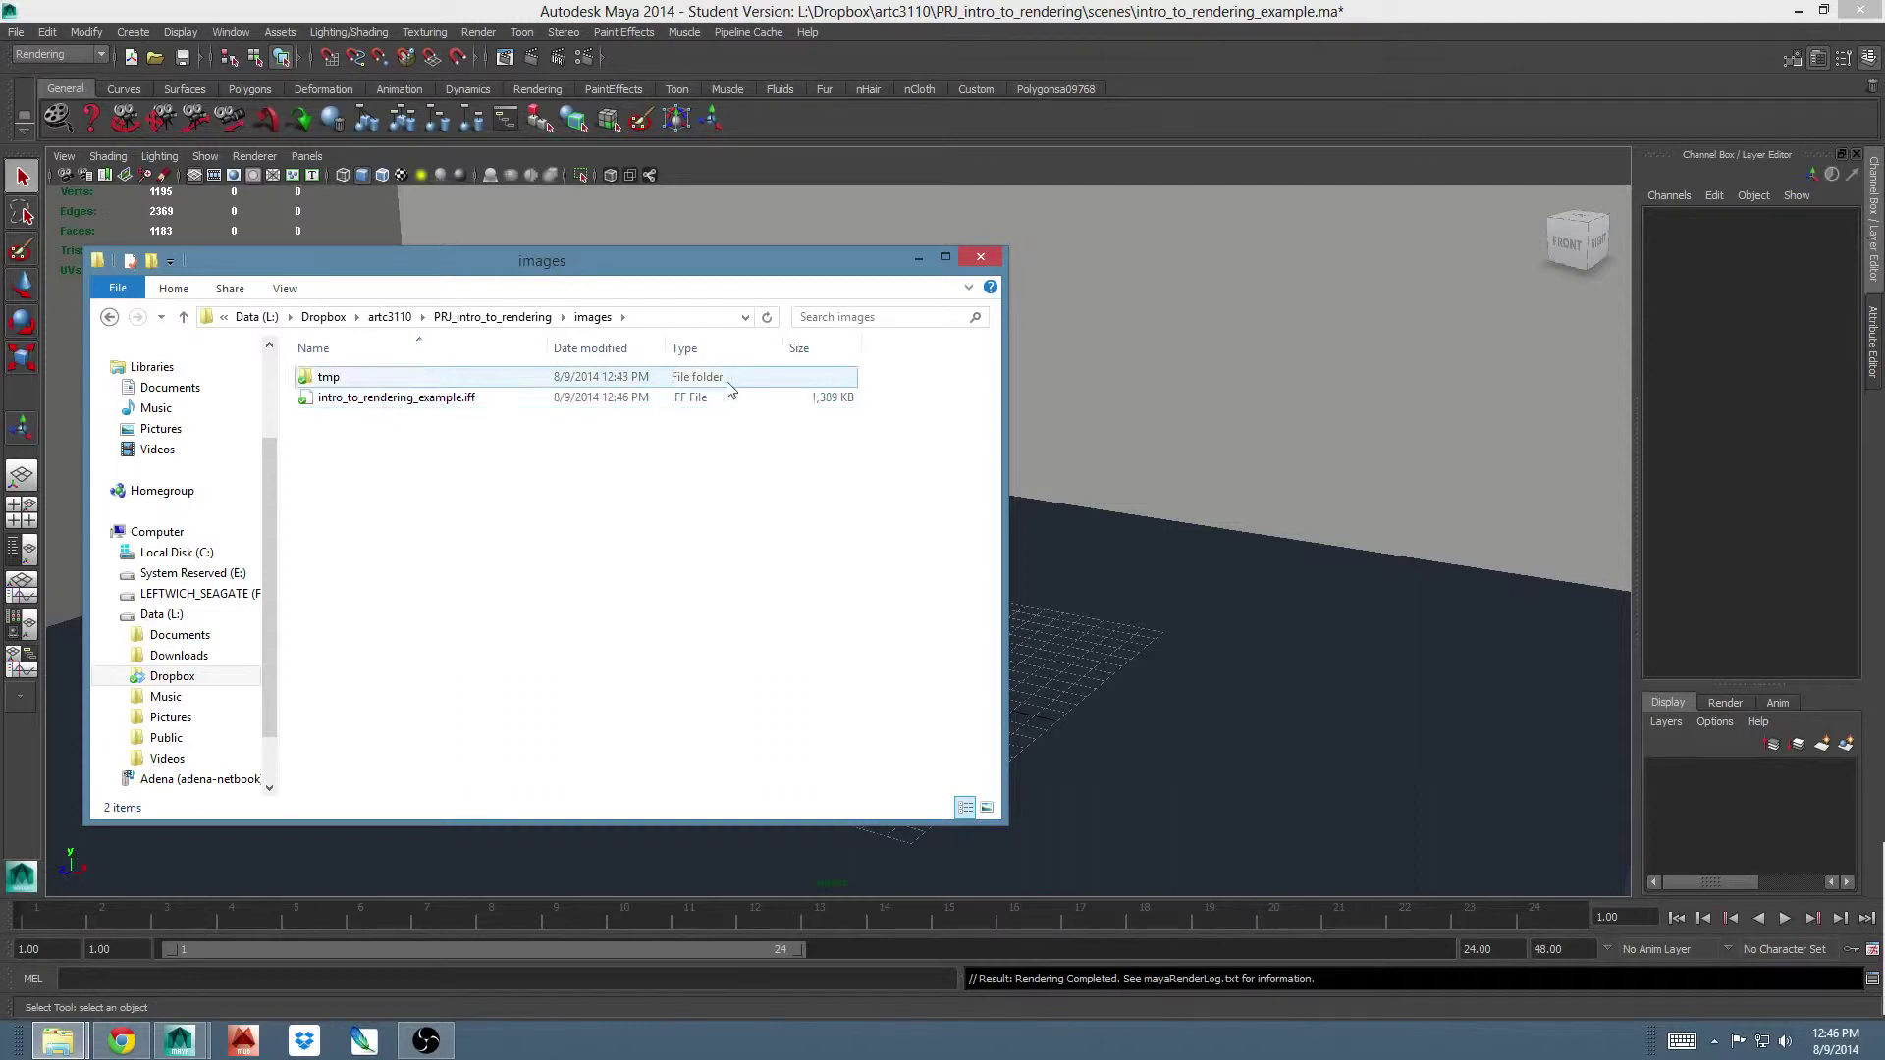
click(972, 259)
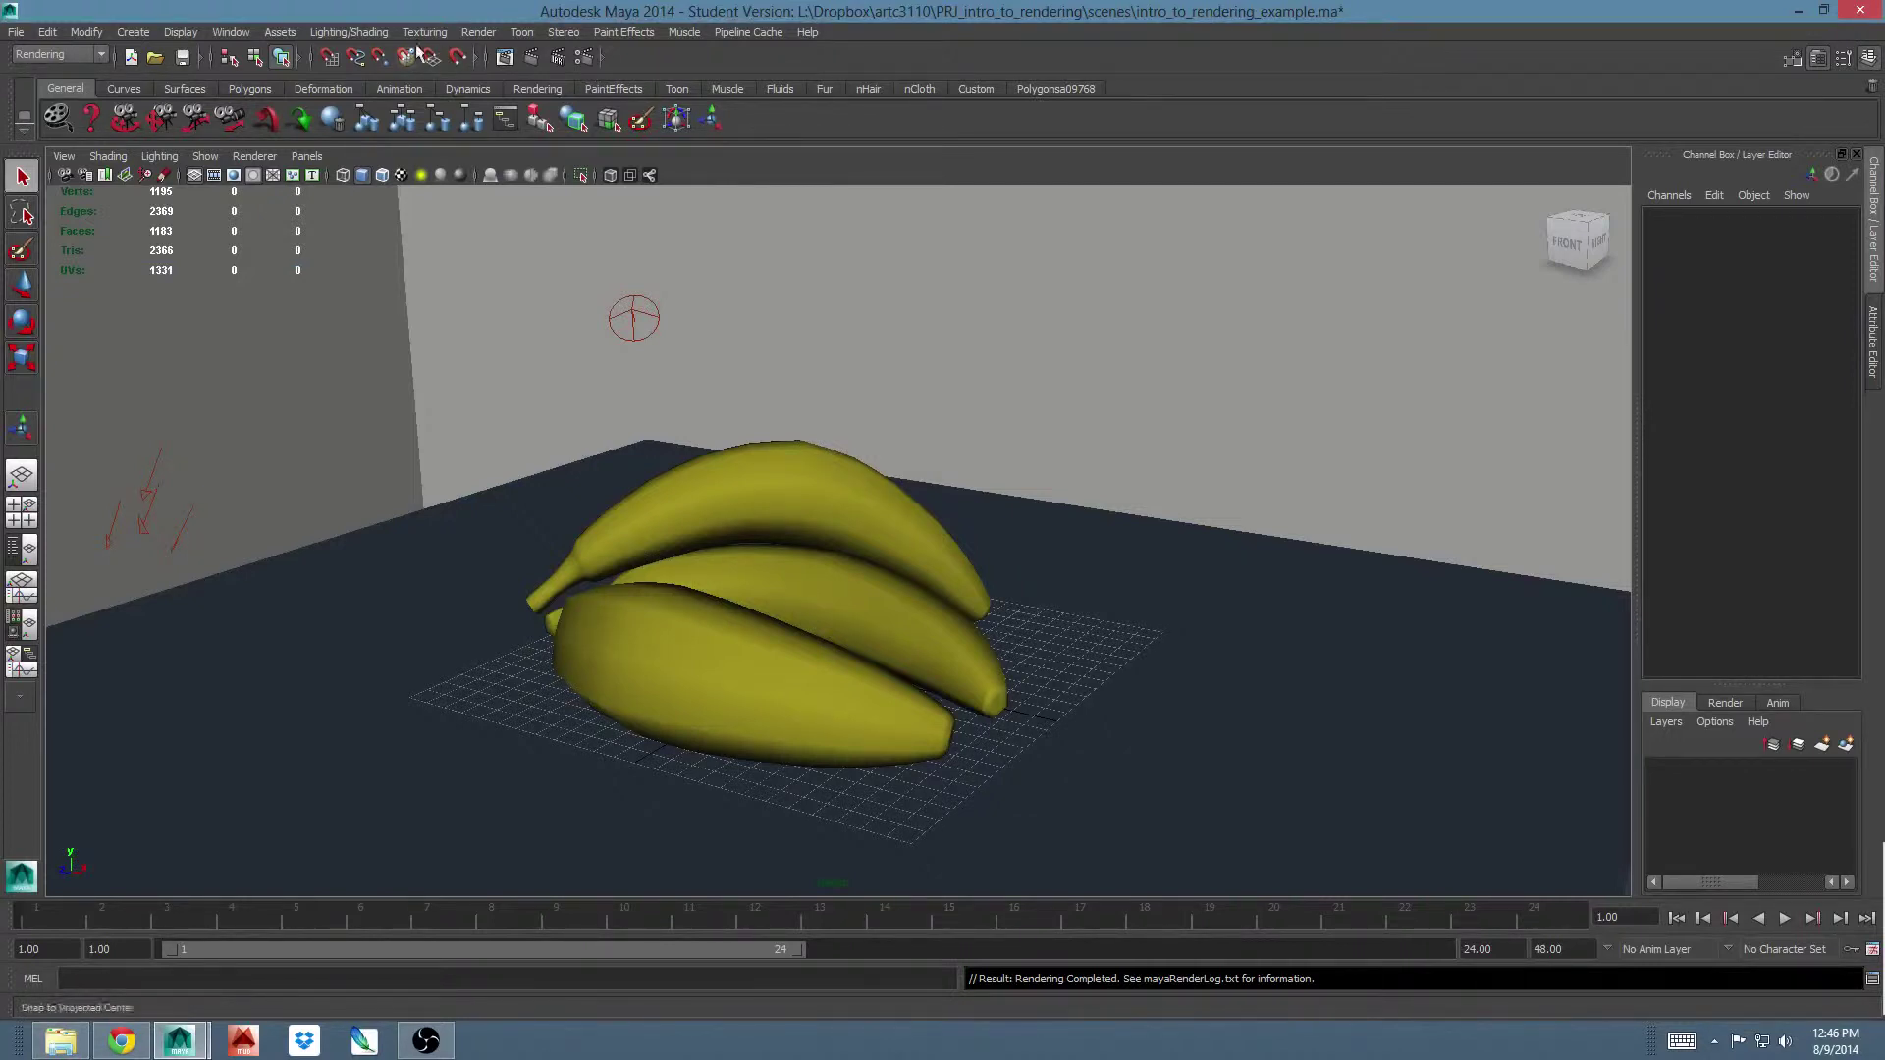
Step: Open Window > Rendering Editors > Render Settings and move the window up and left
click(230, 34)
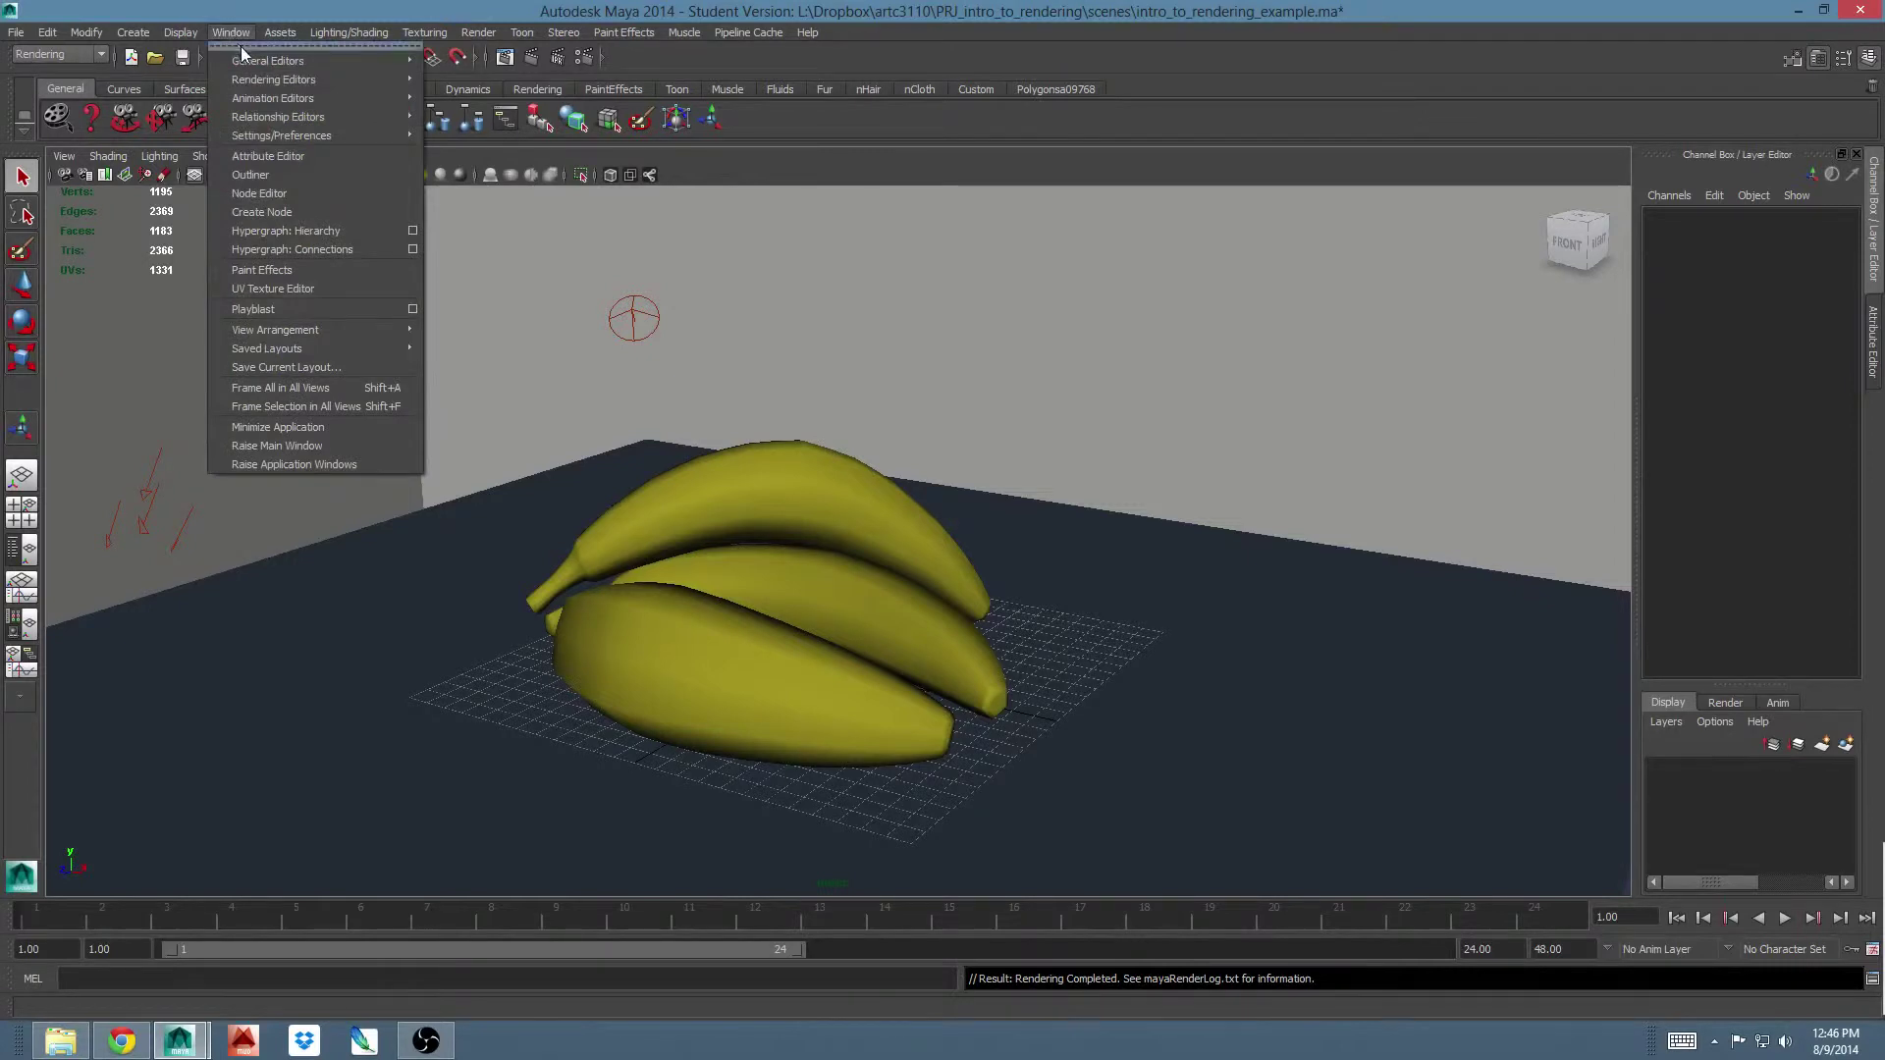
mouse_move(254, 80)
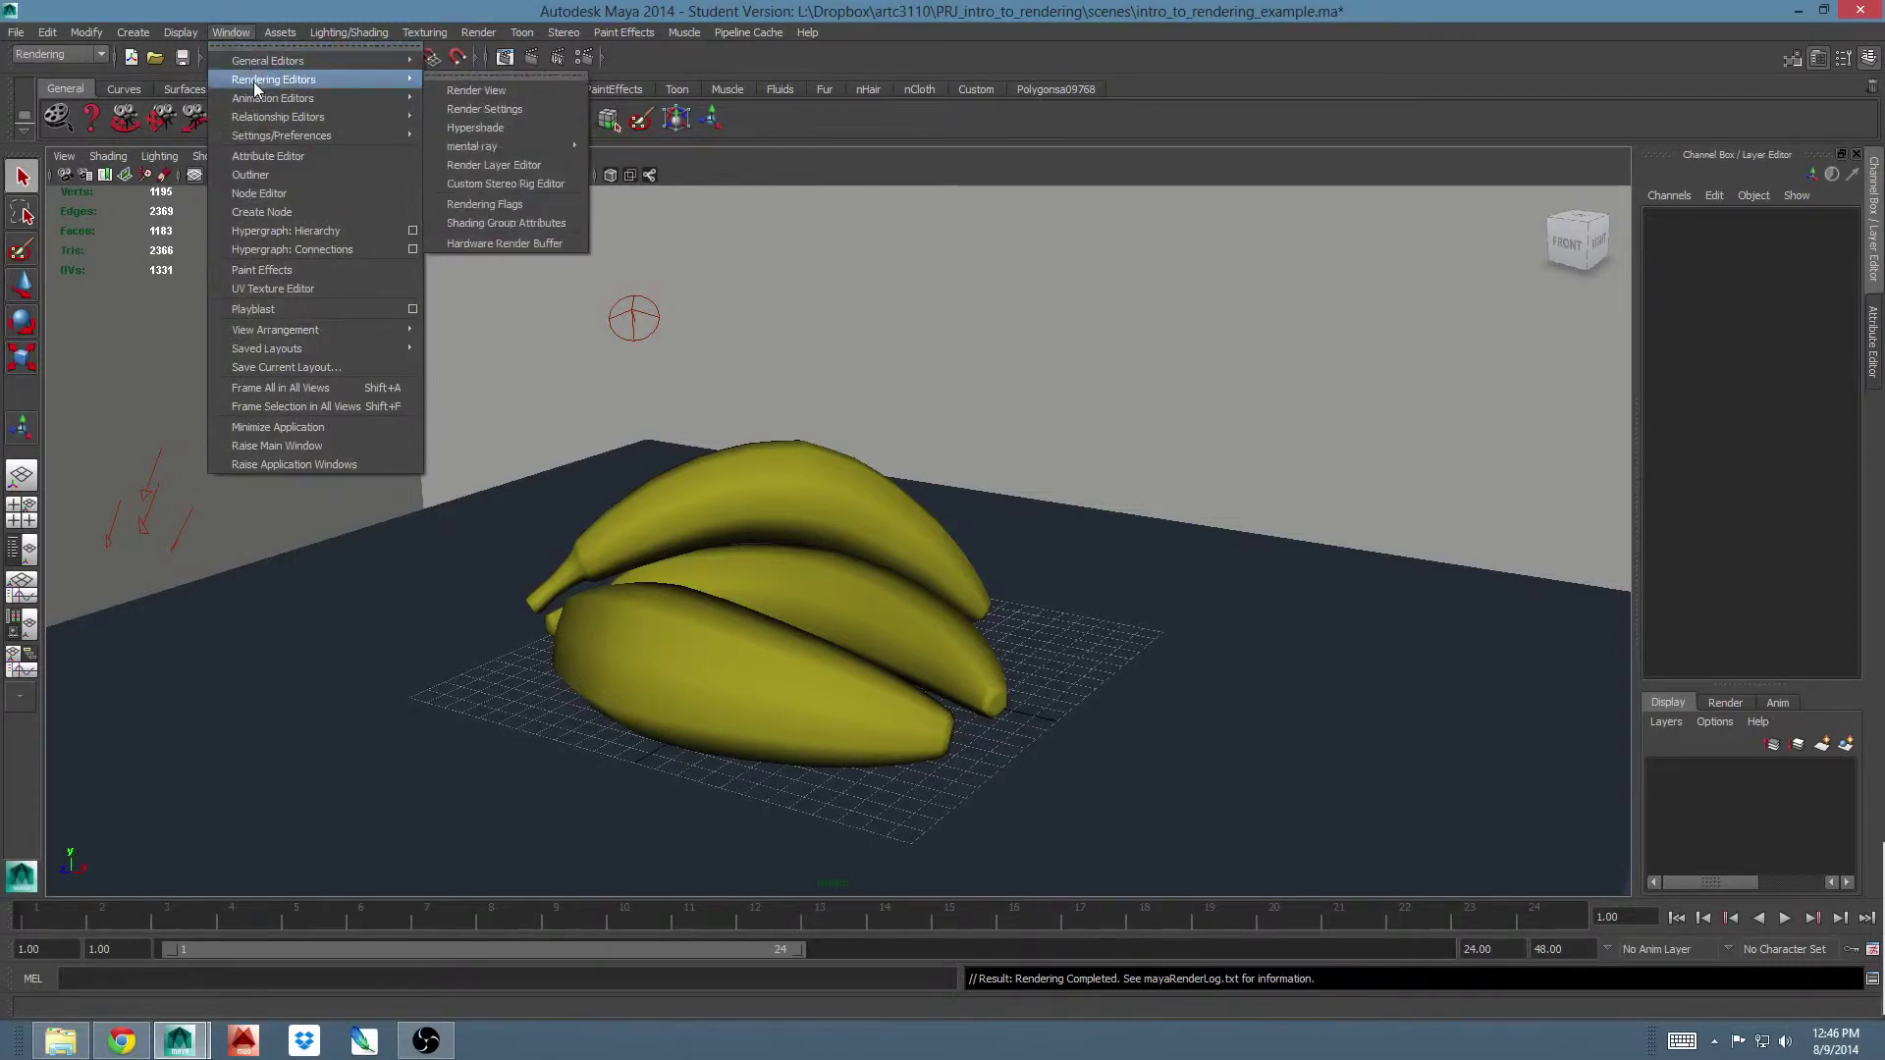
click(520, 109)
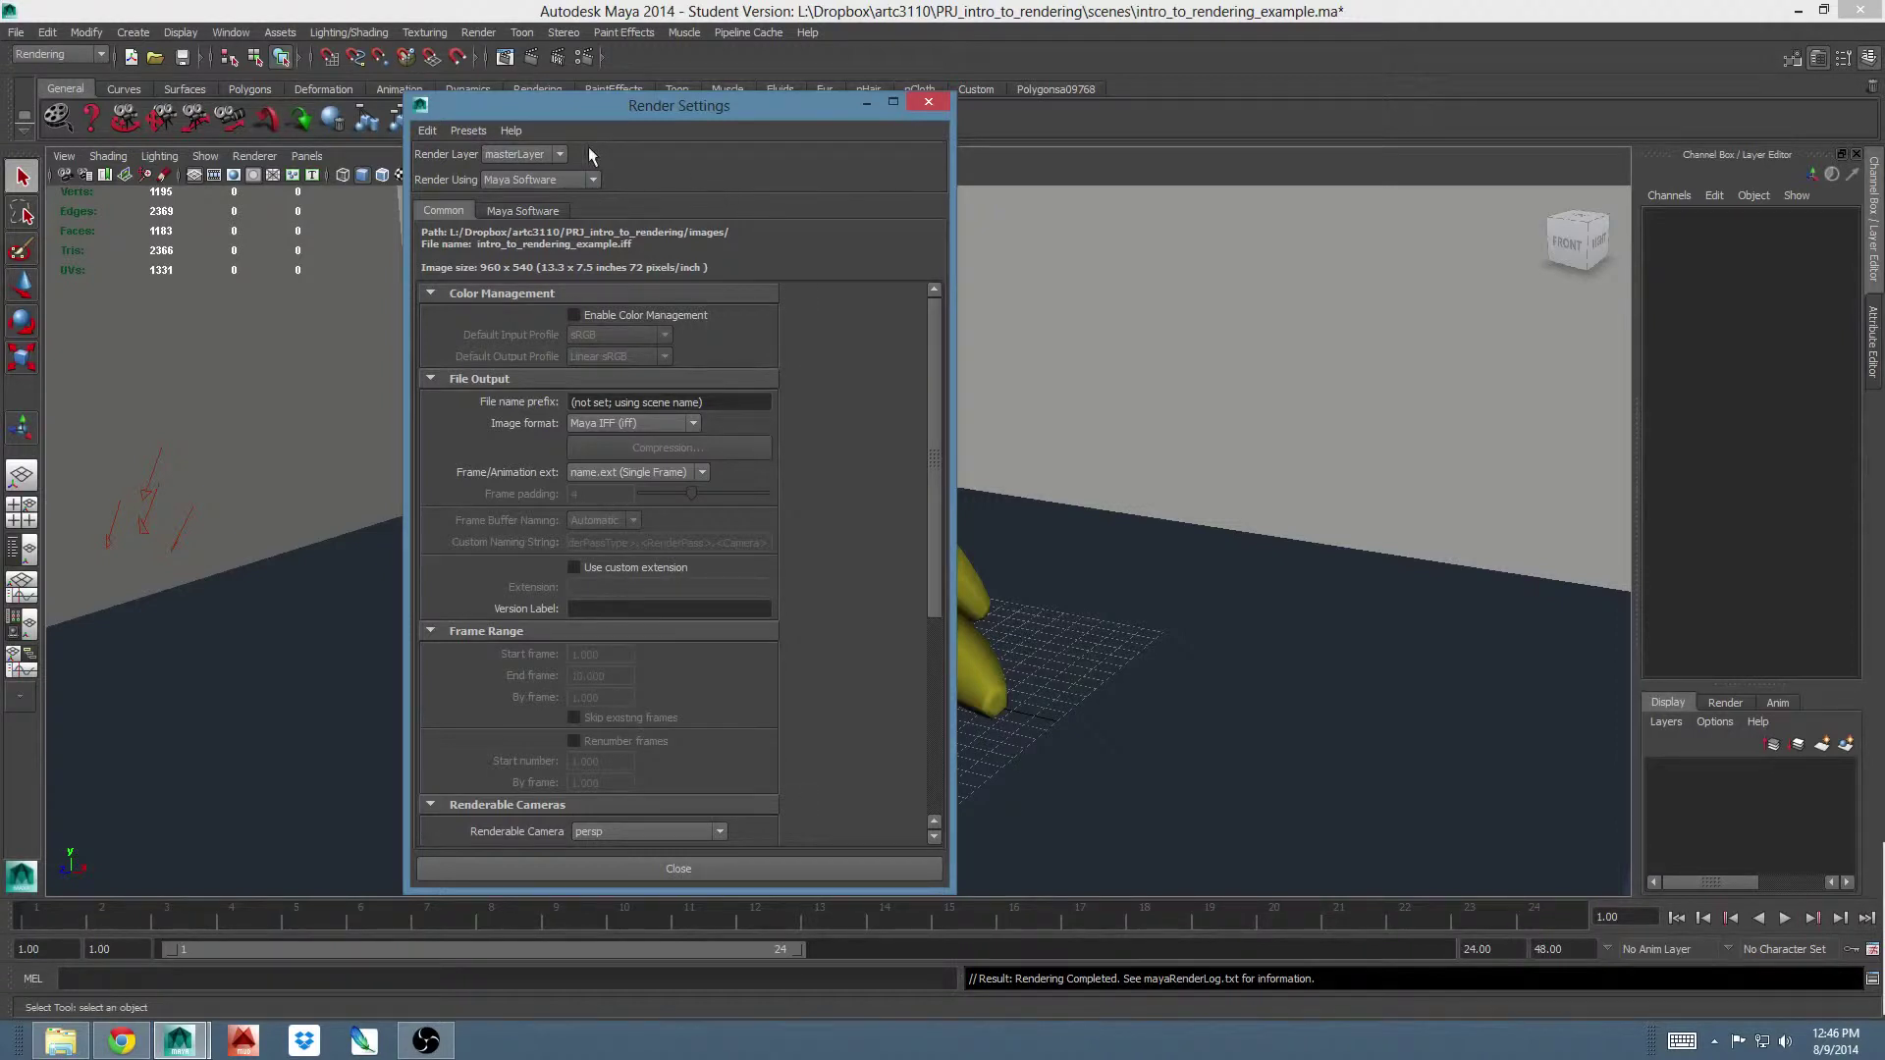
drag(610, 109, 594, 88)
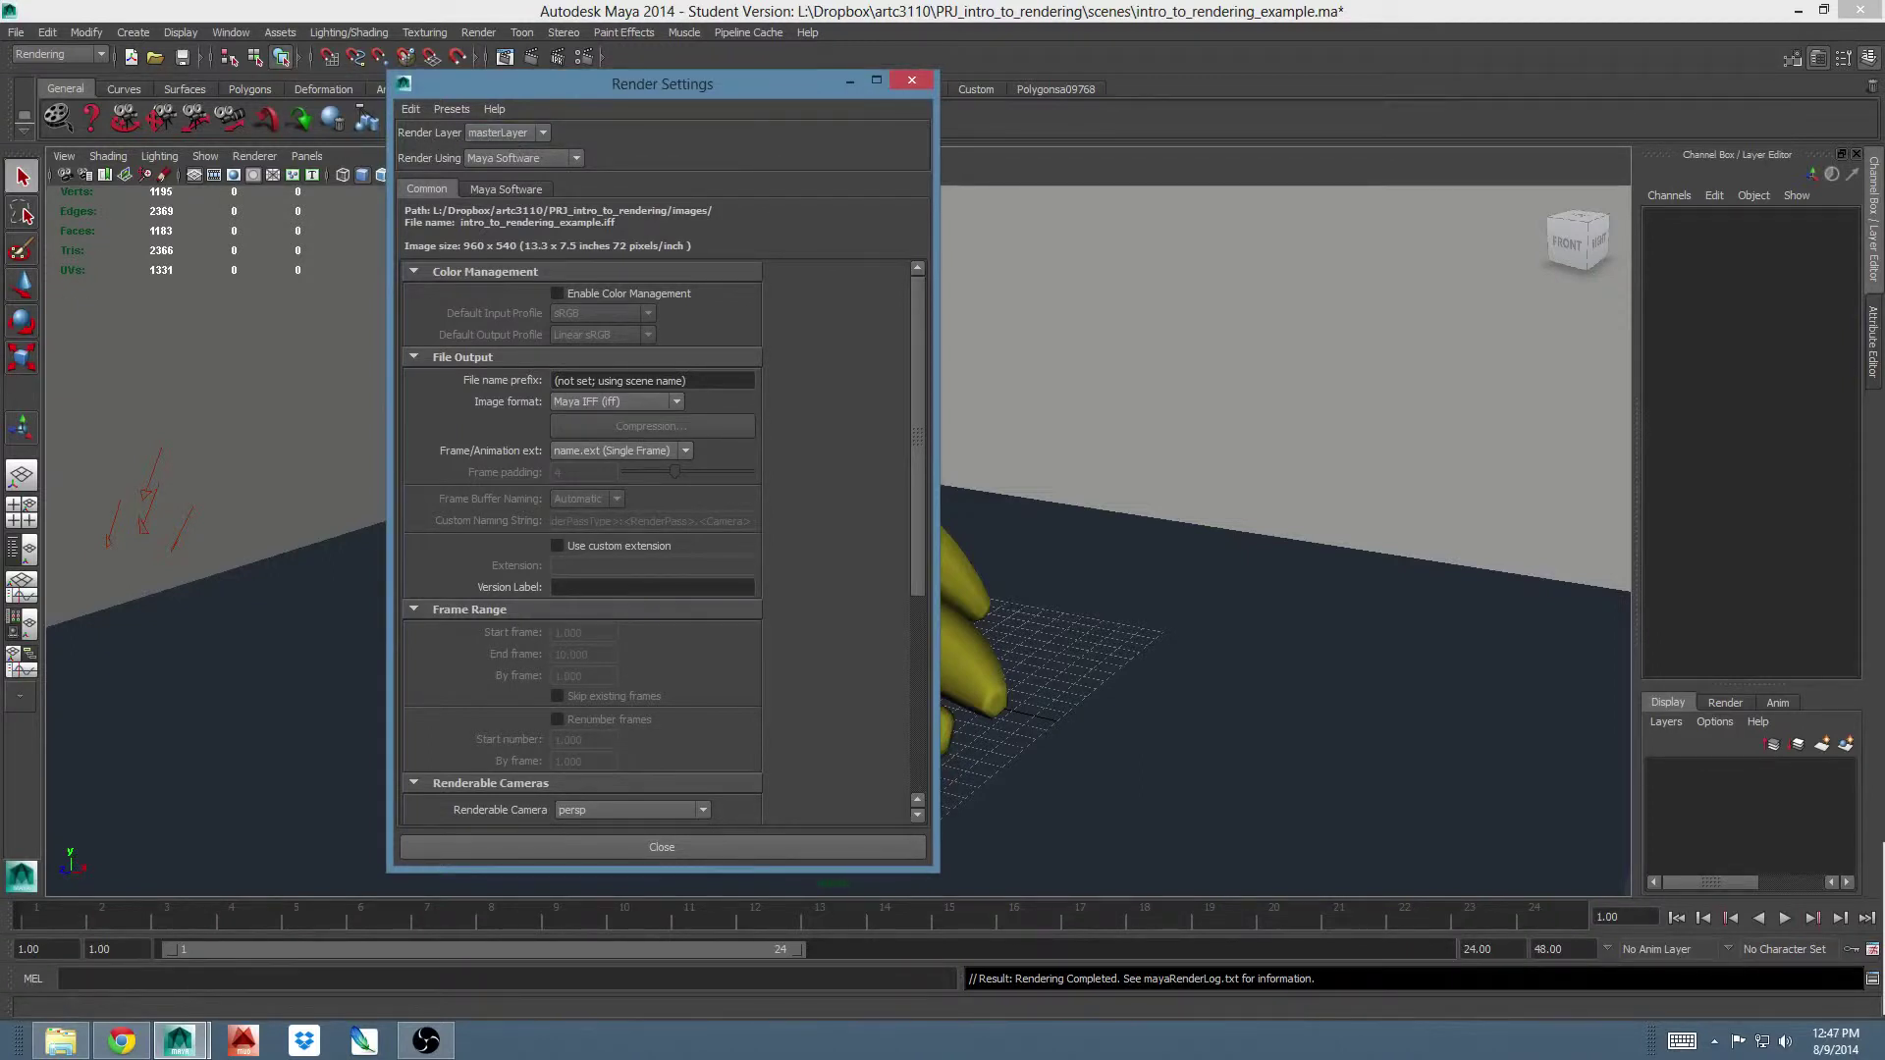
key(alt+Tab)
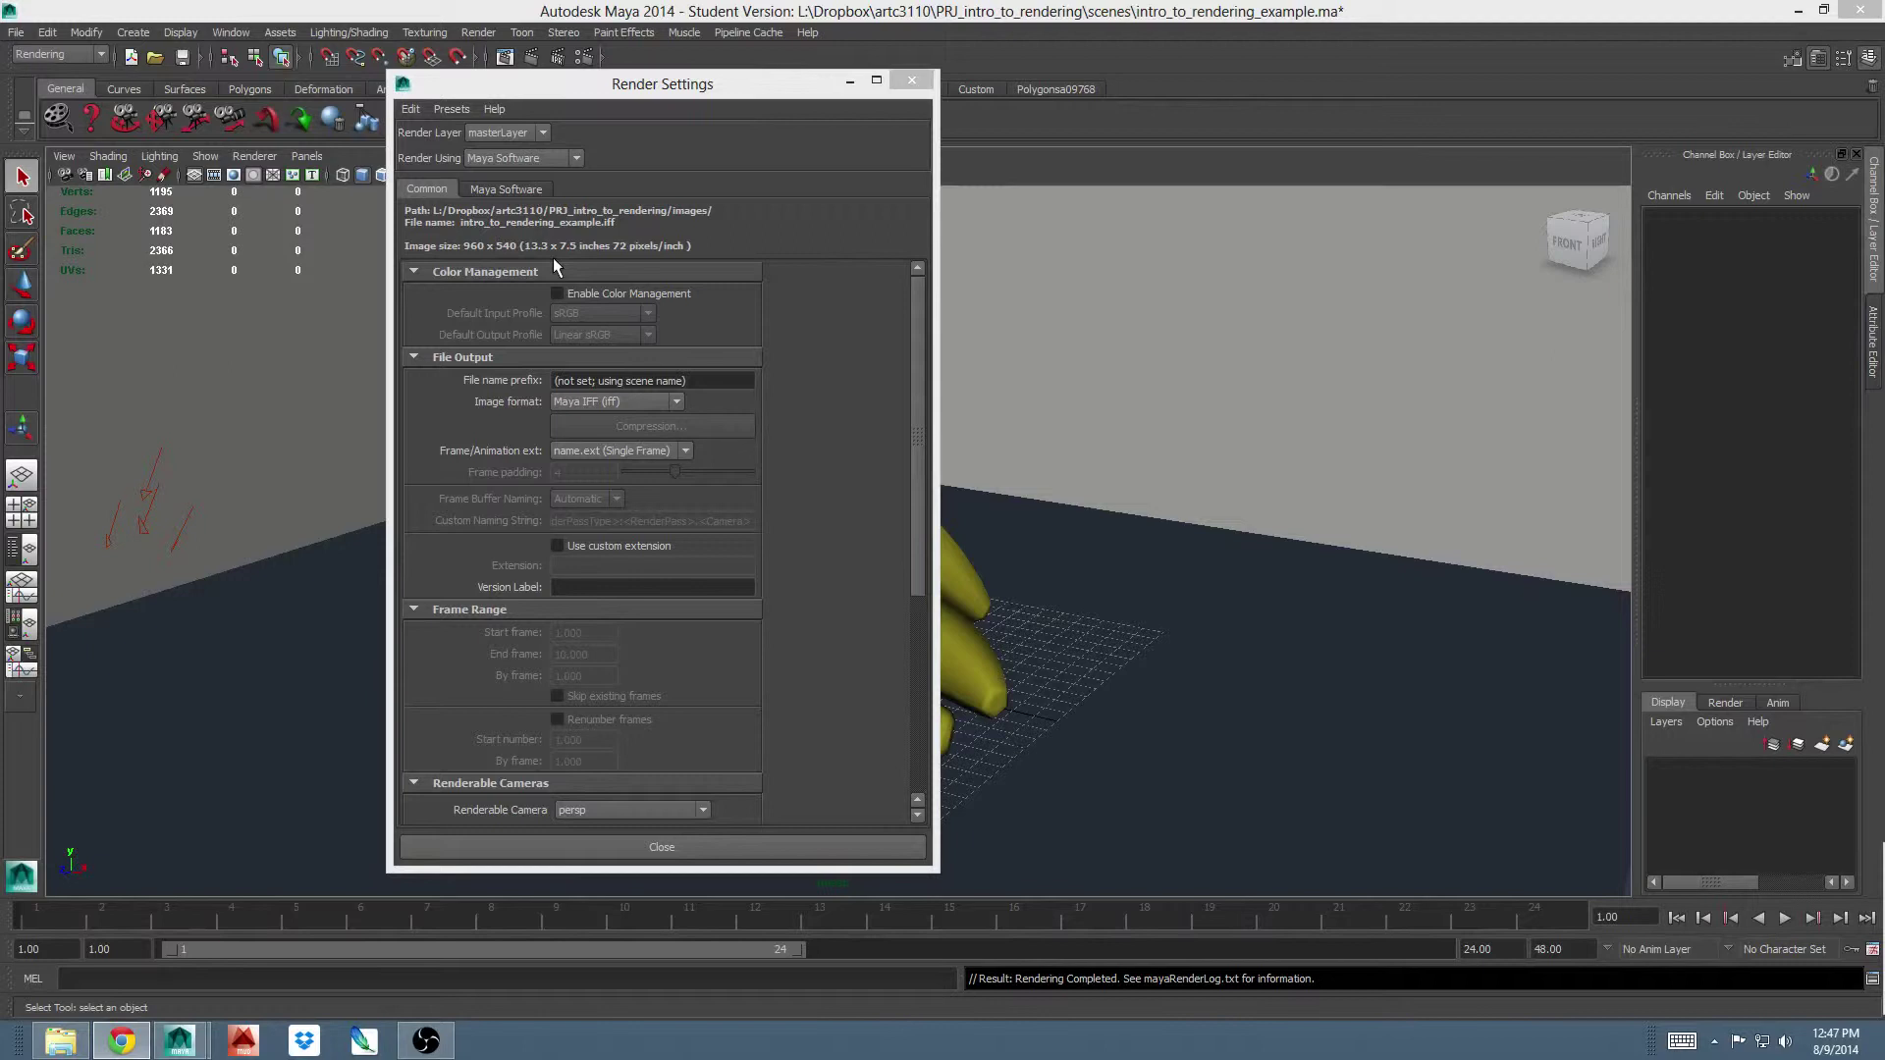
Step: Keep Maya Software as the renderer and close the Batch Render Frame dialog
click(576, 157)
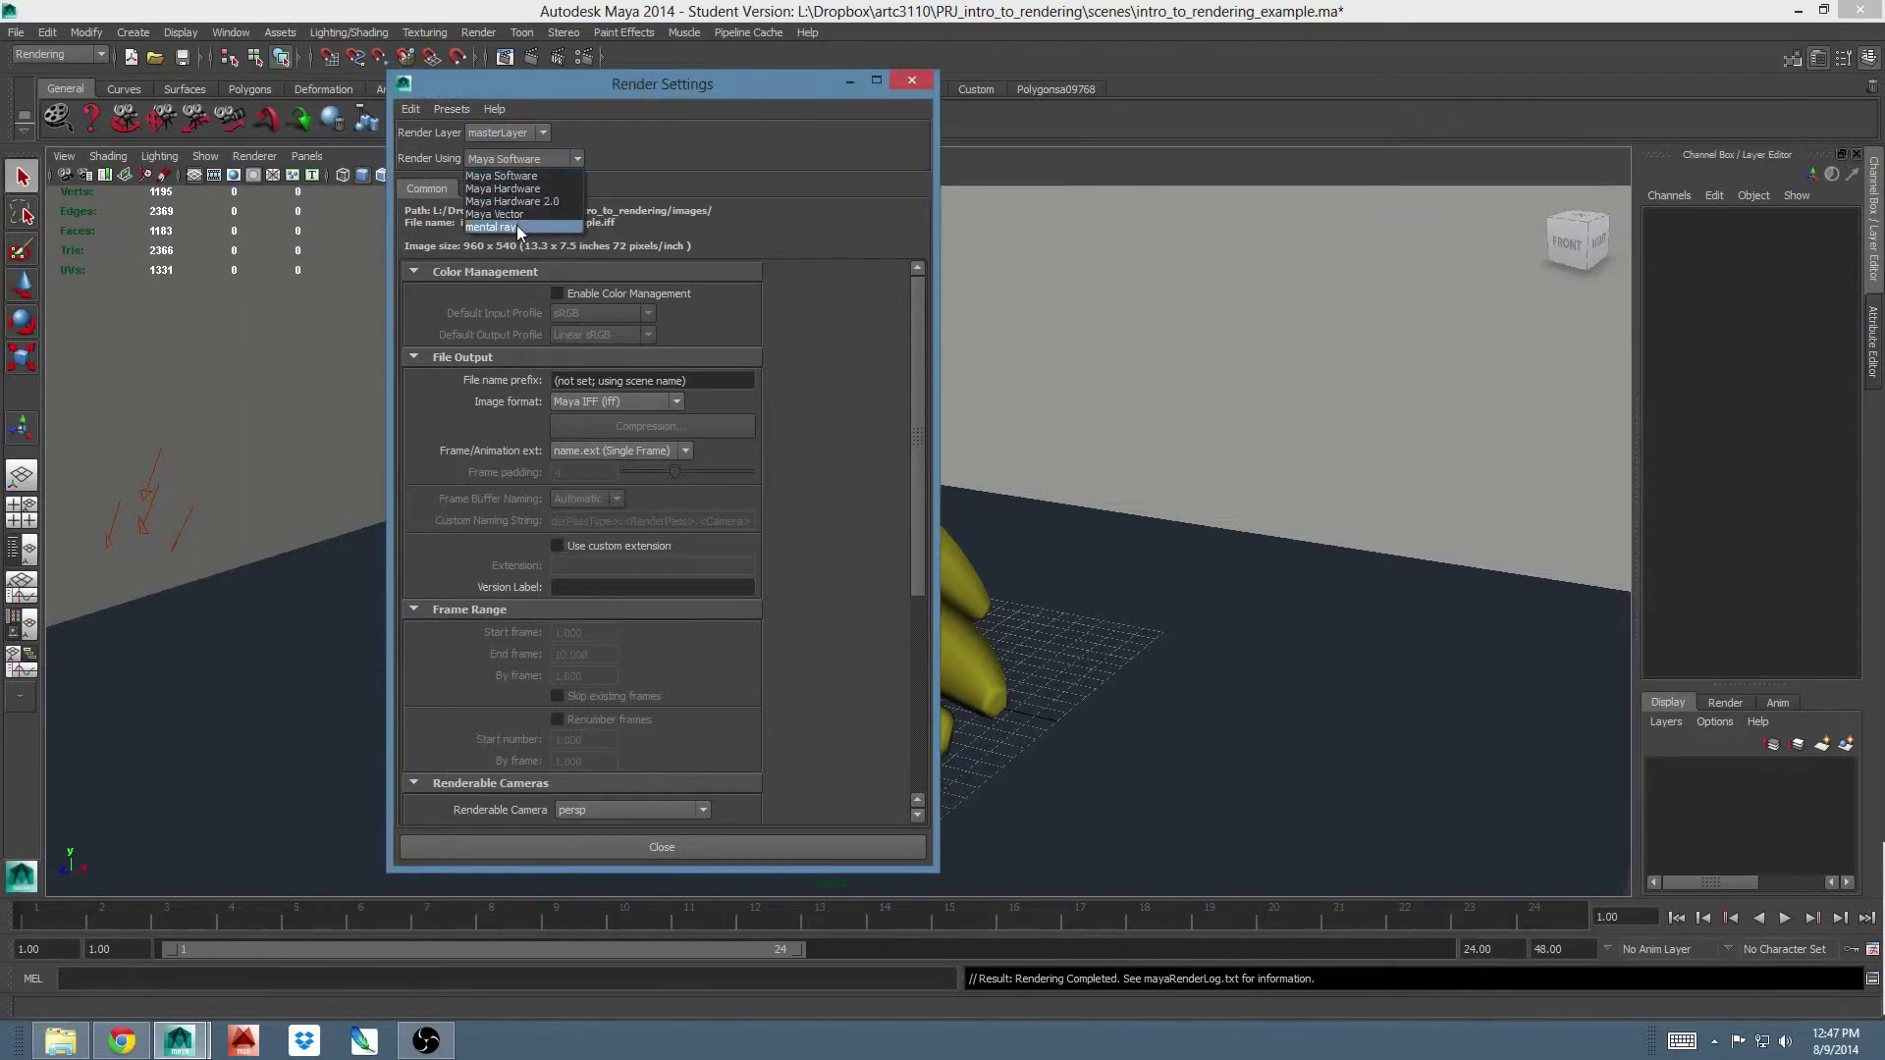
click(528, 176)
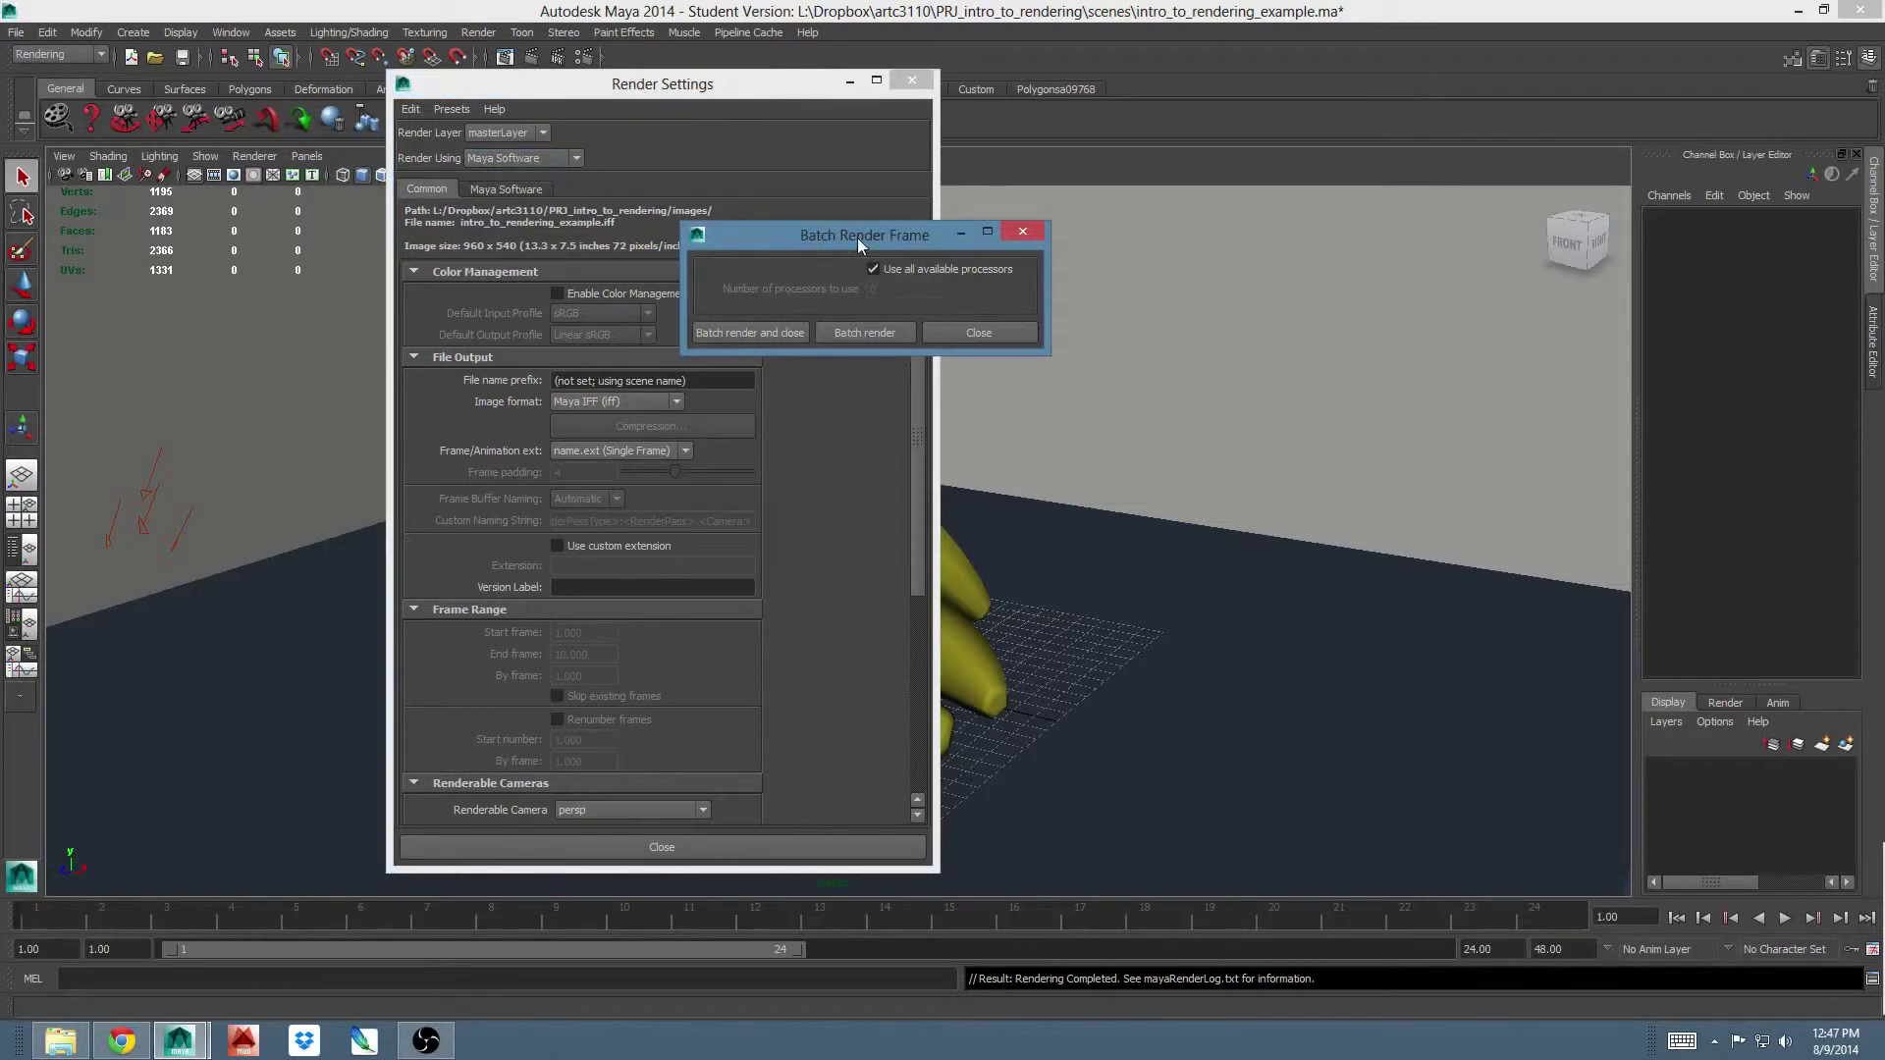
drag(857, 238, 850, 147)
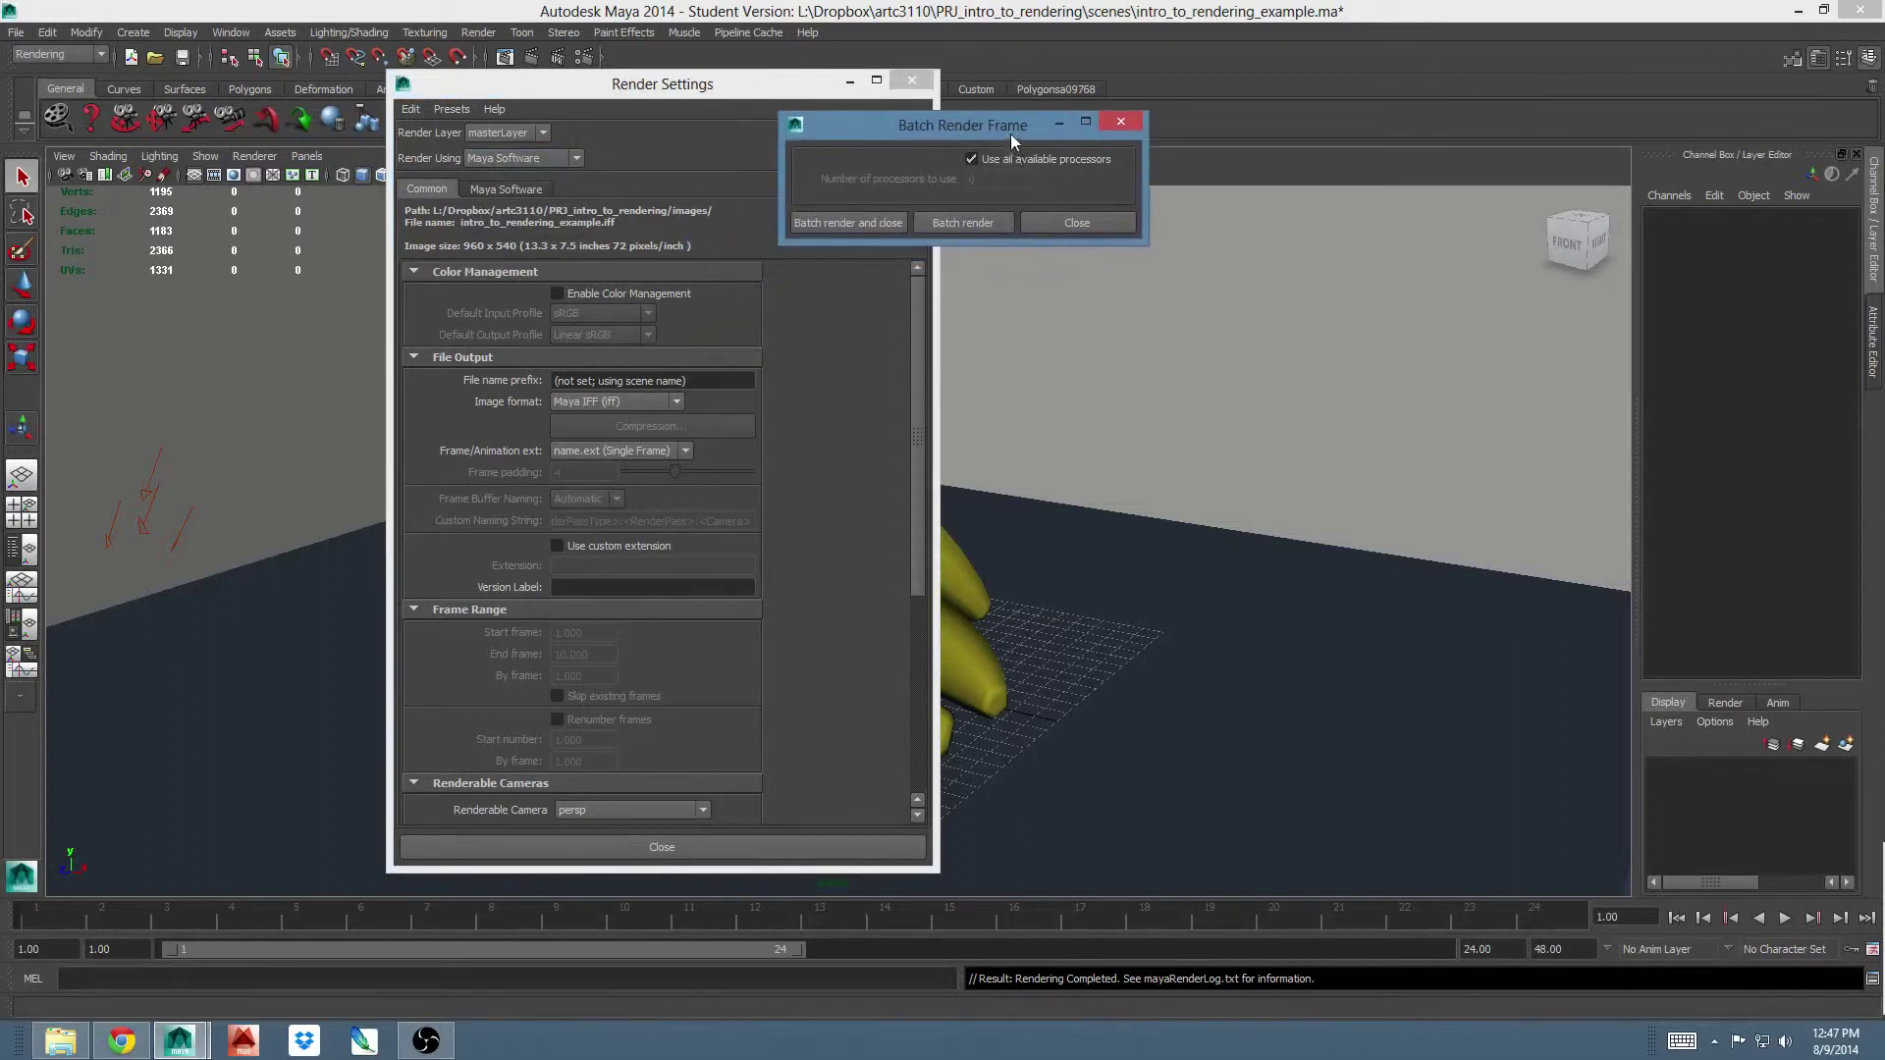
drag(1001, 127, 1202, 227)
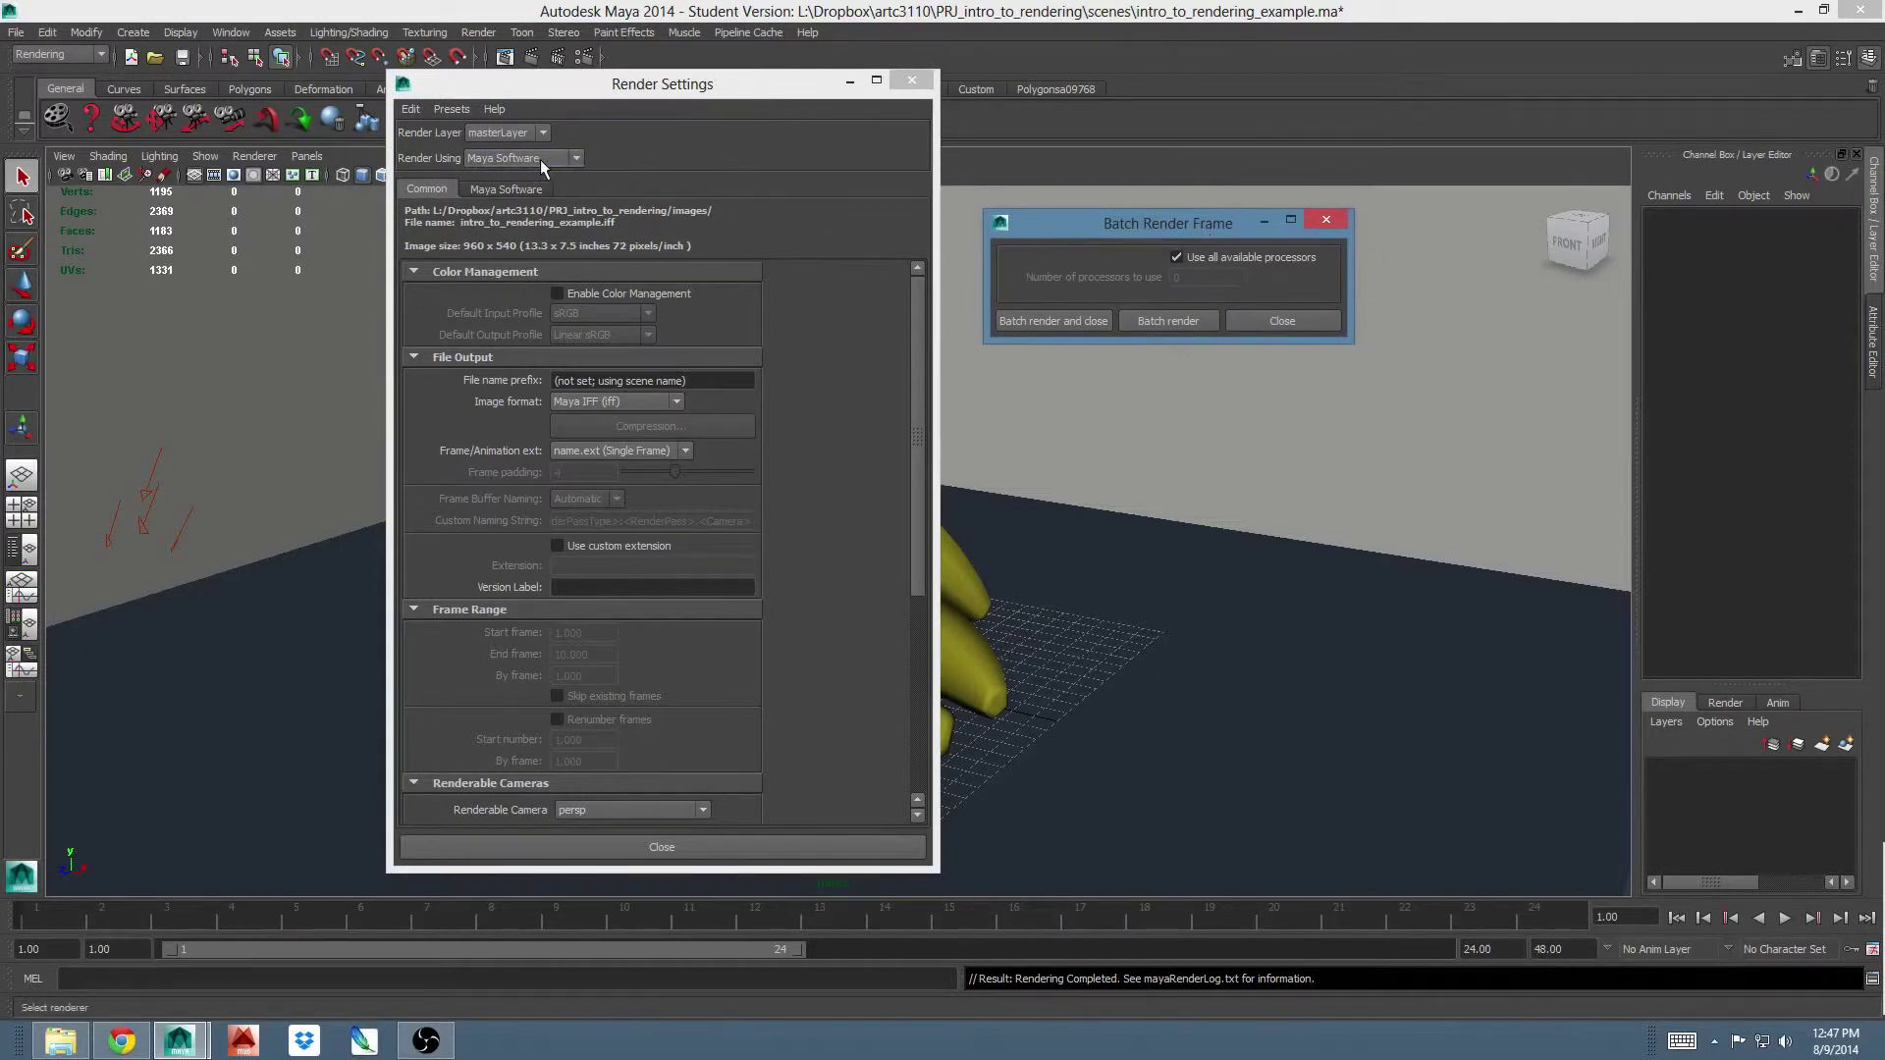
drag(1174, 226, 1154, 220)
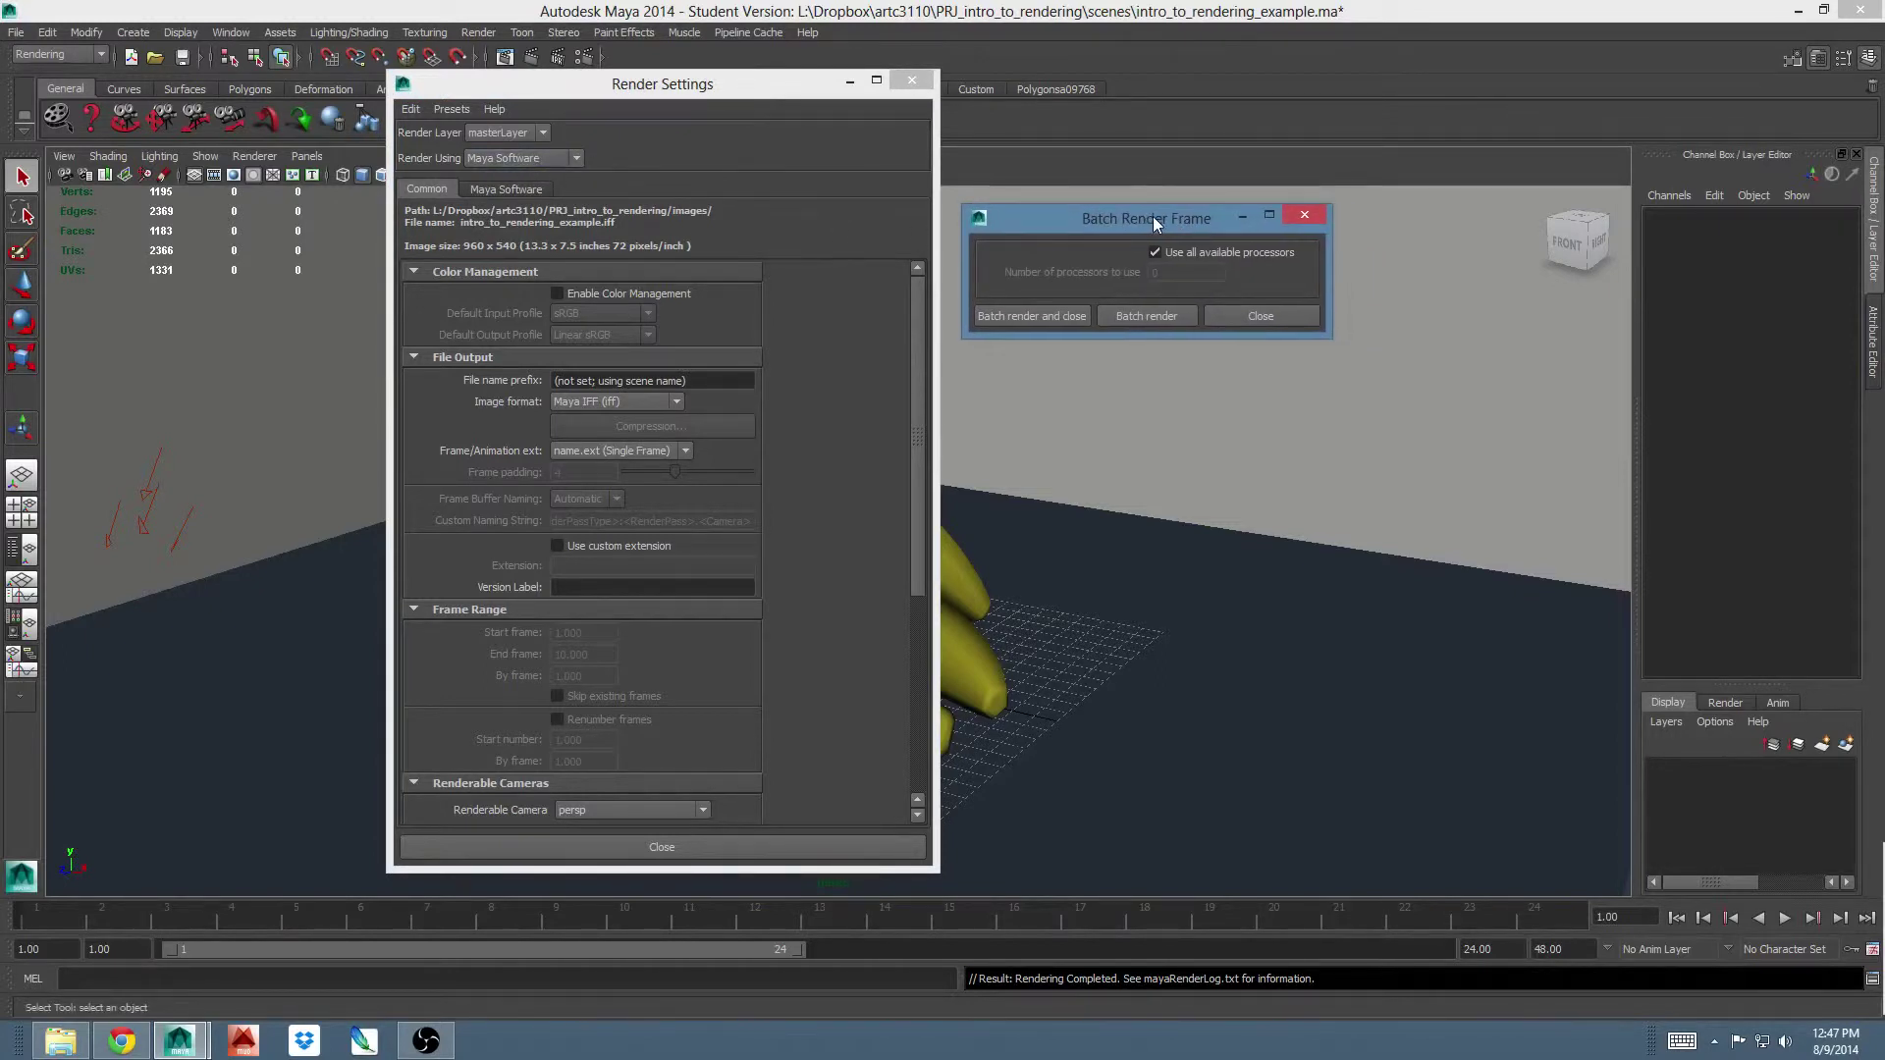
click(1306, 215)
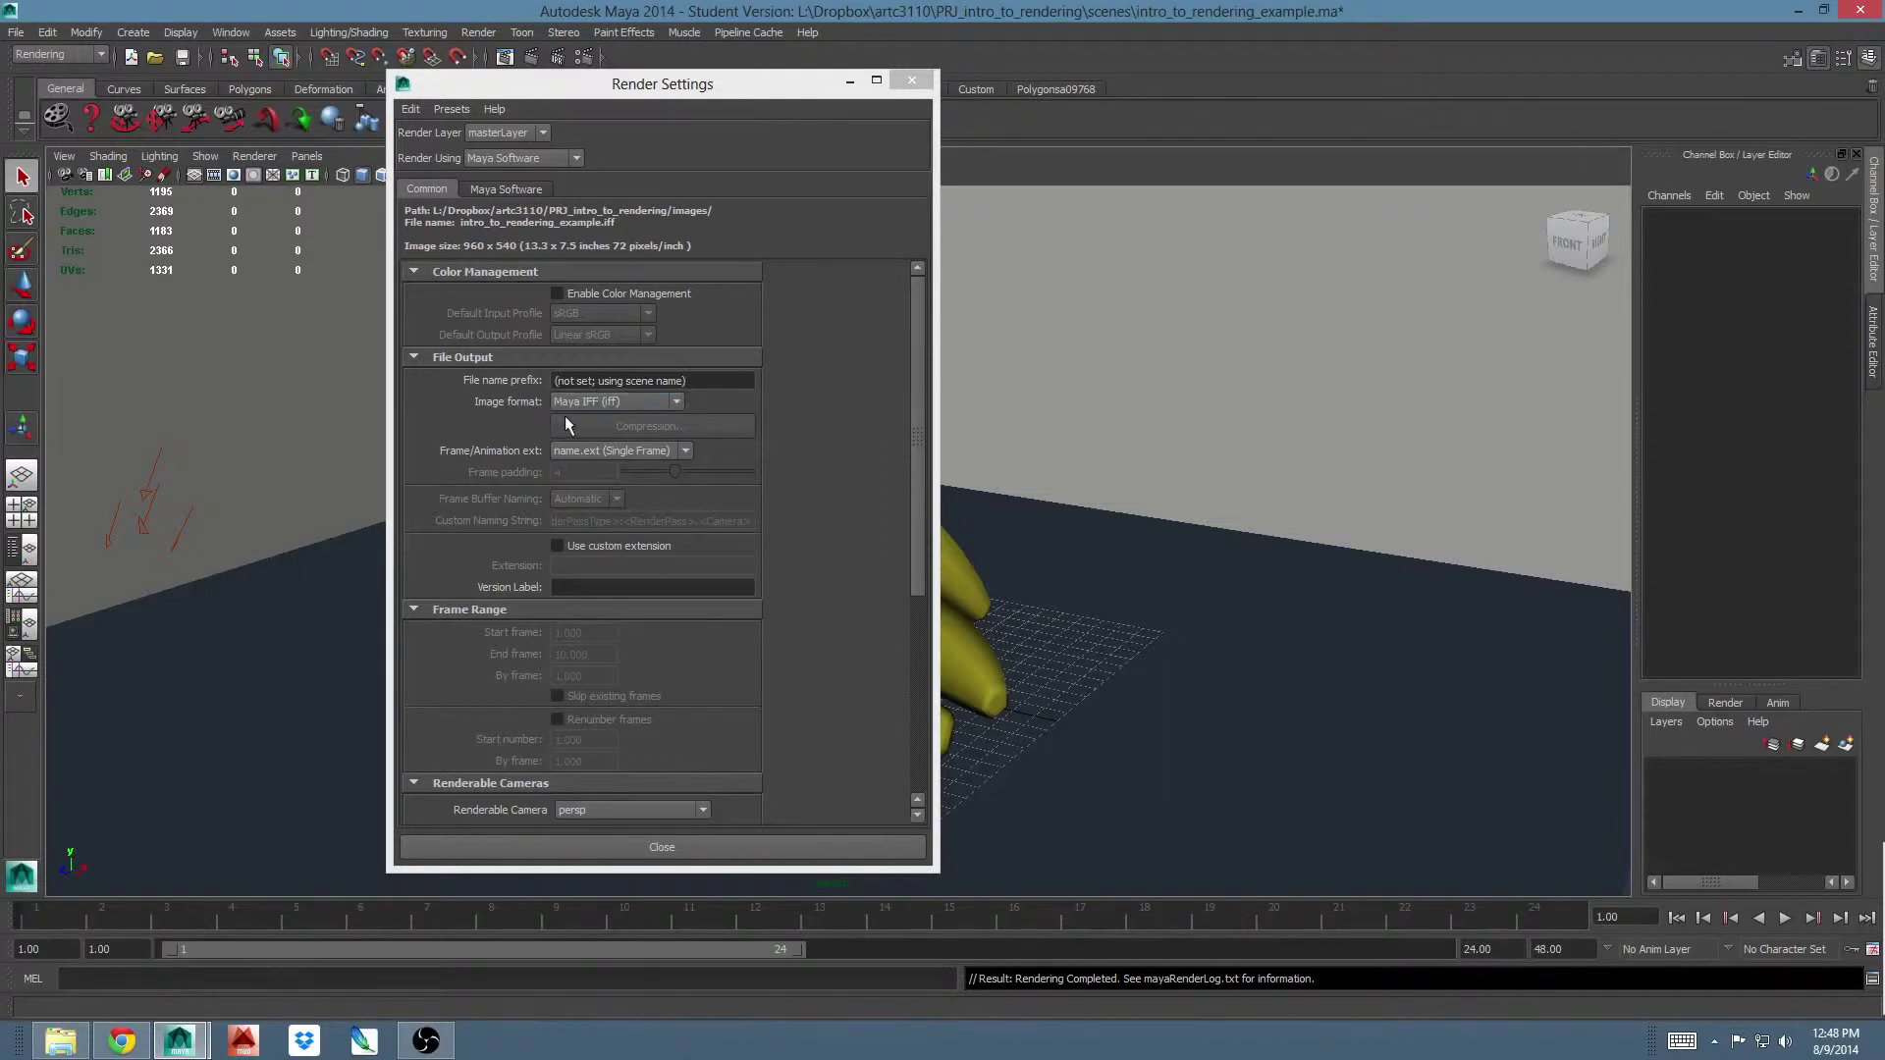
click(676, 402)
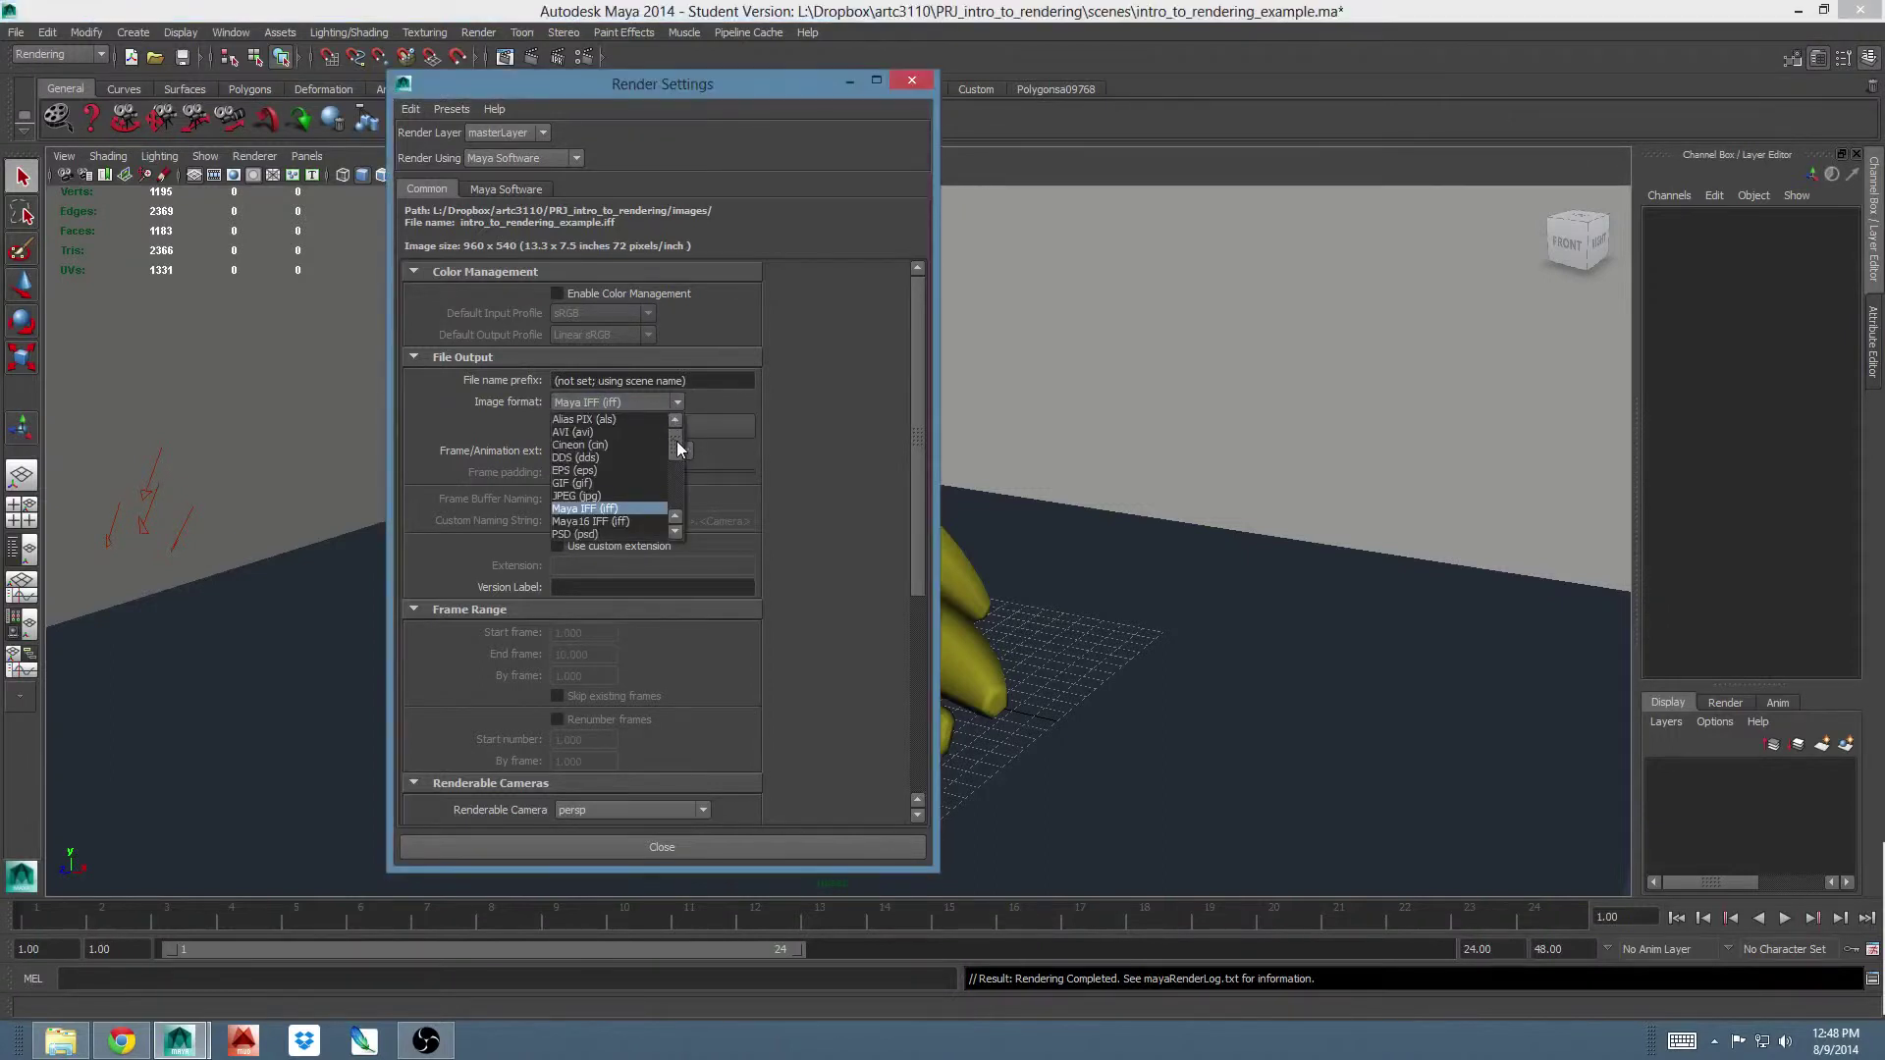
drag(676, 440, 663, 492)
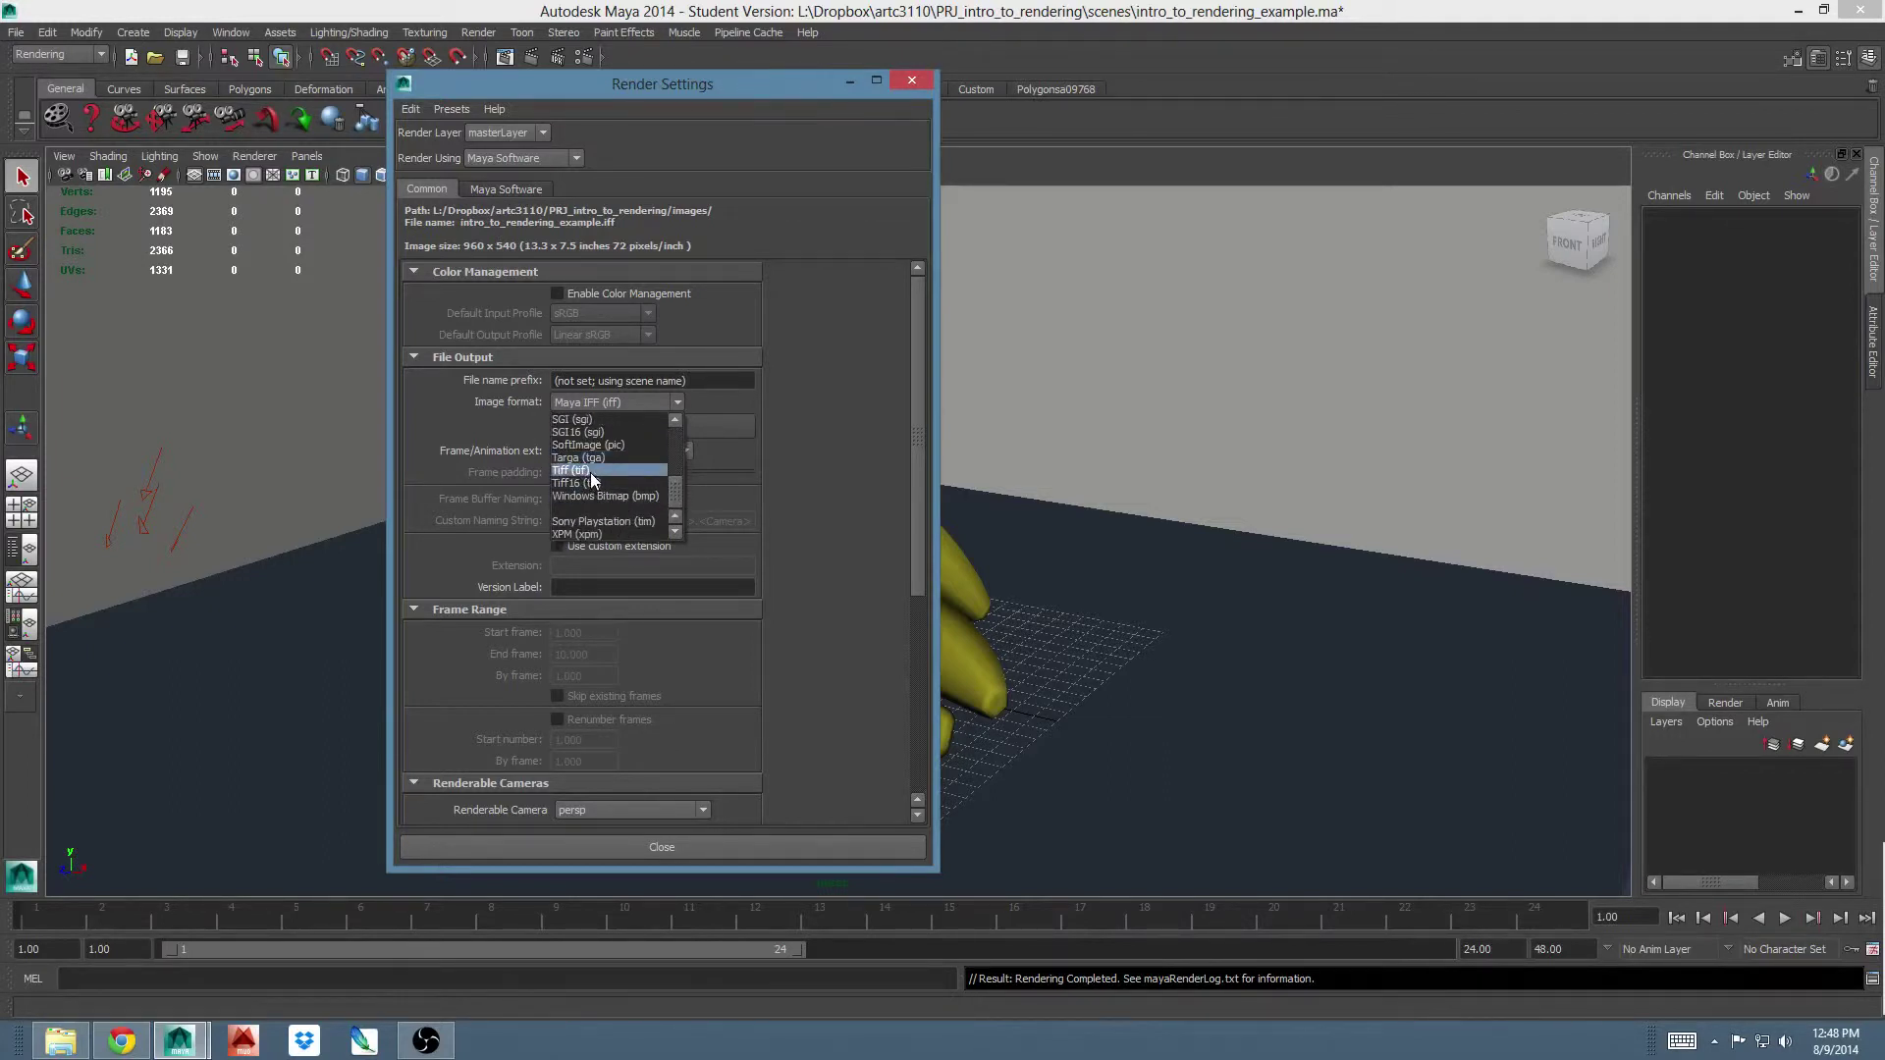
click(828, 387)
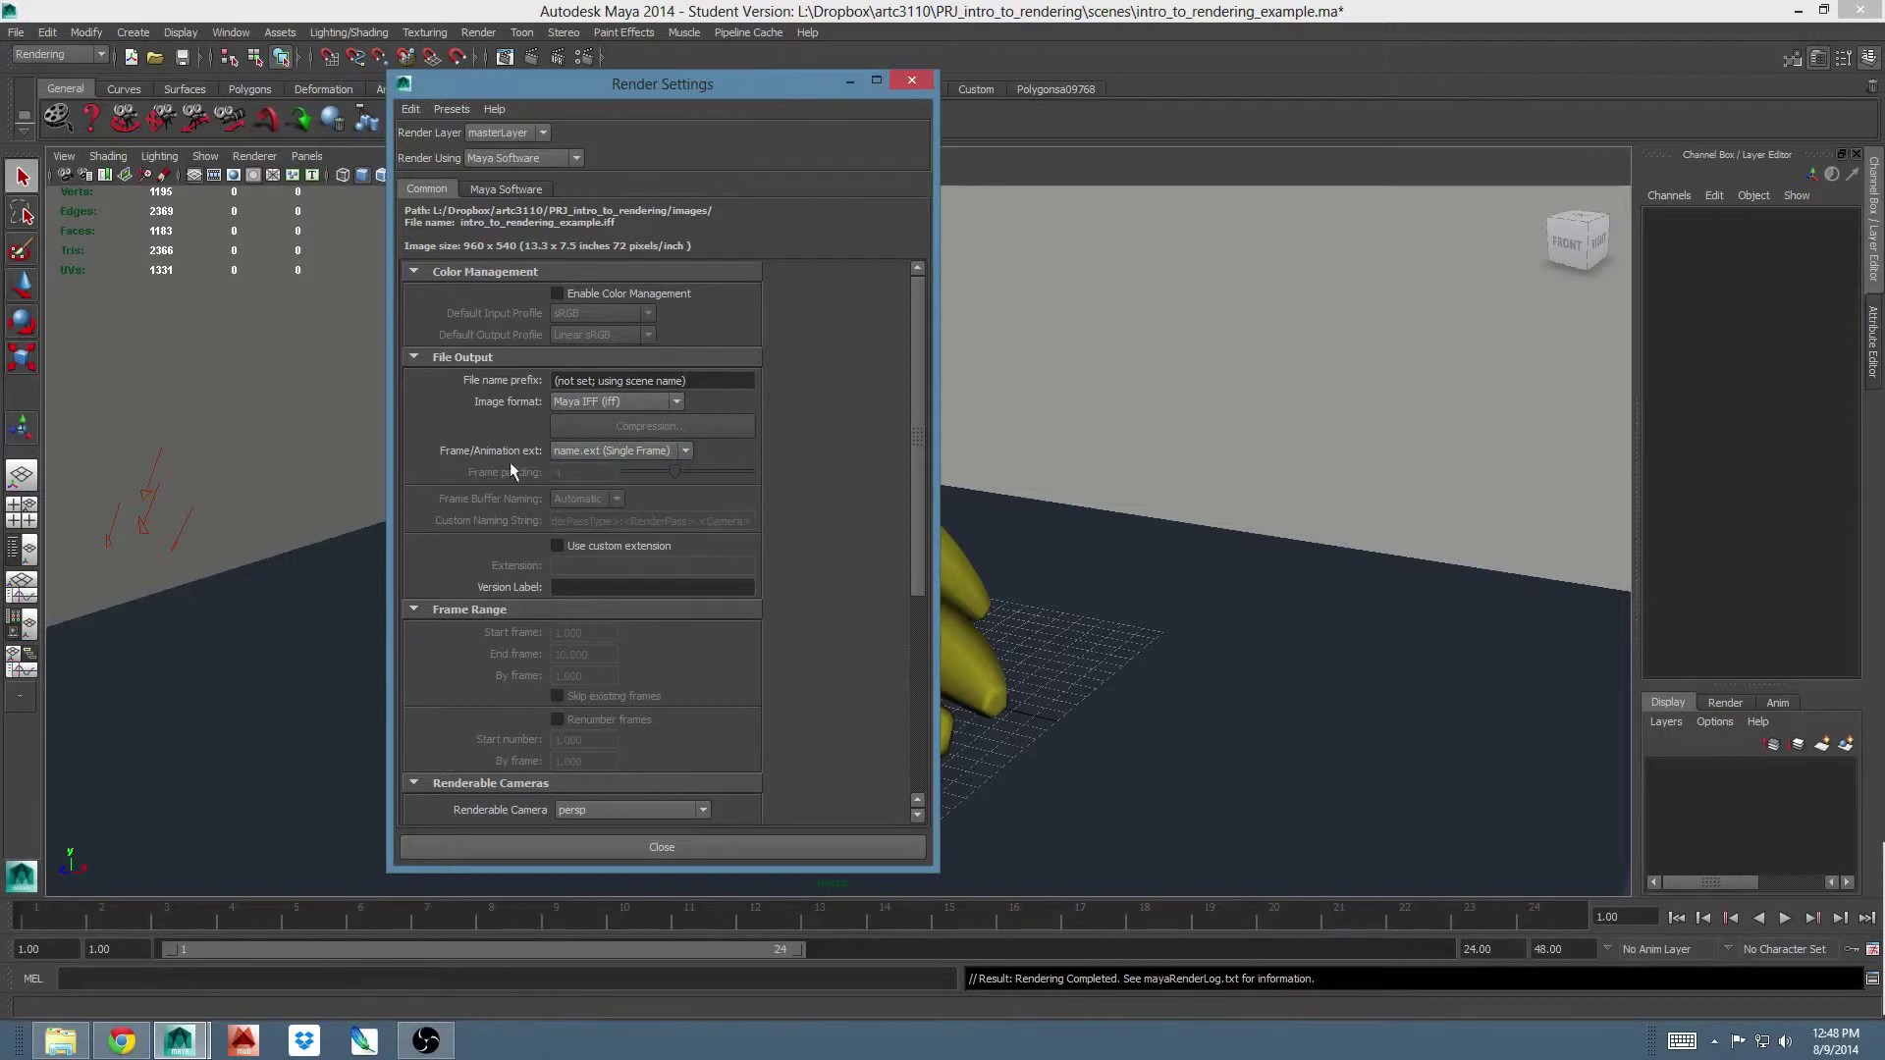
Step: Keep name.ext (Single Frame) frame naming and scroll down toward the Image Size section
click(685, 452)
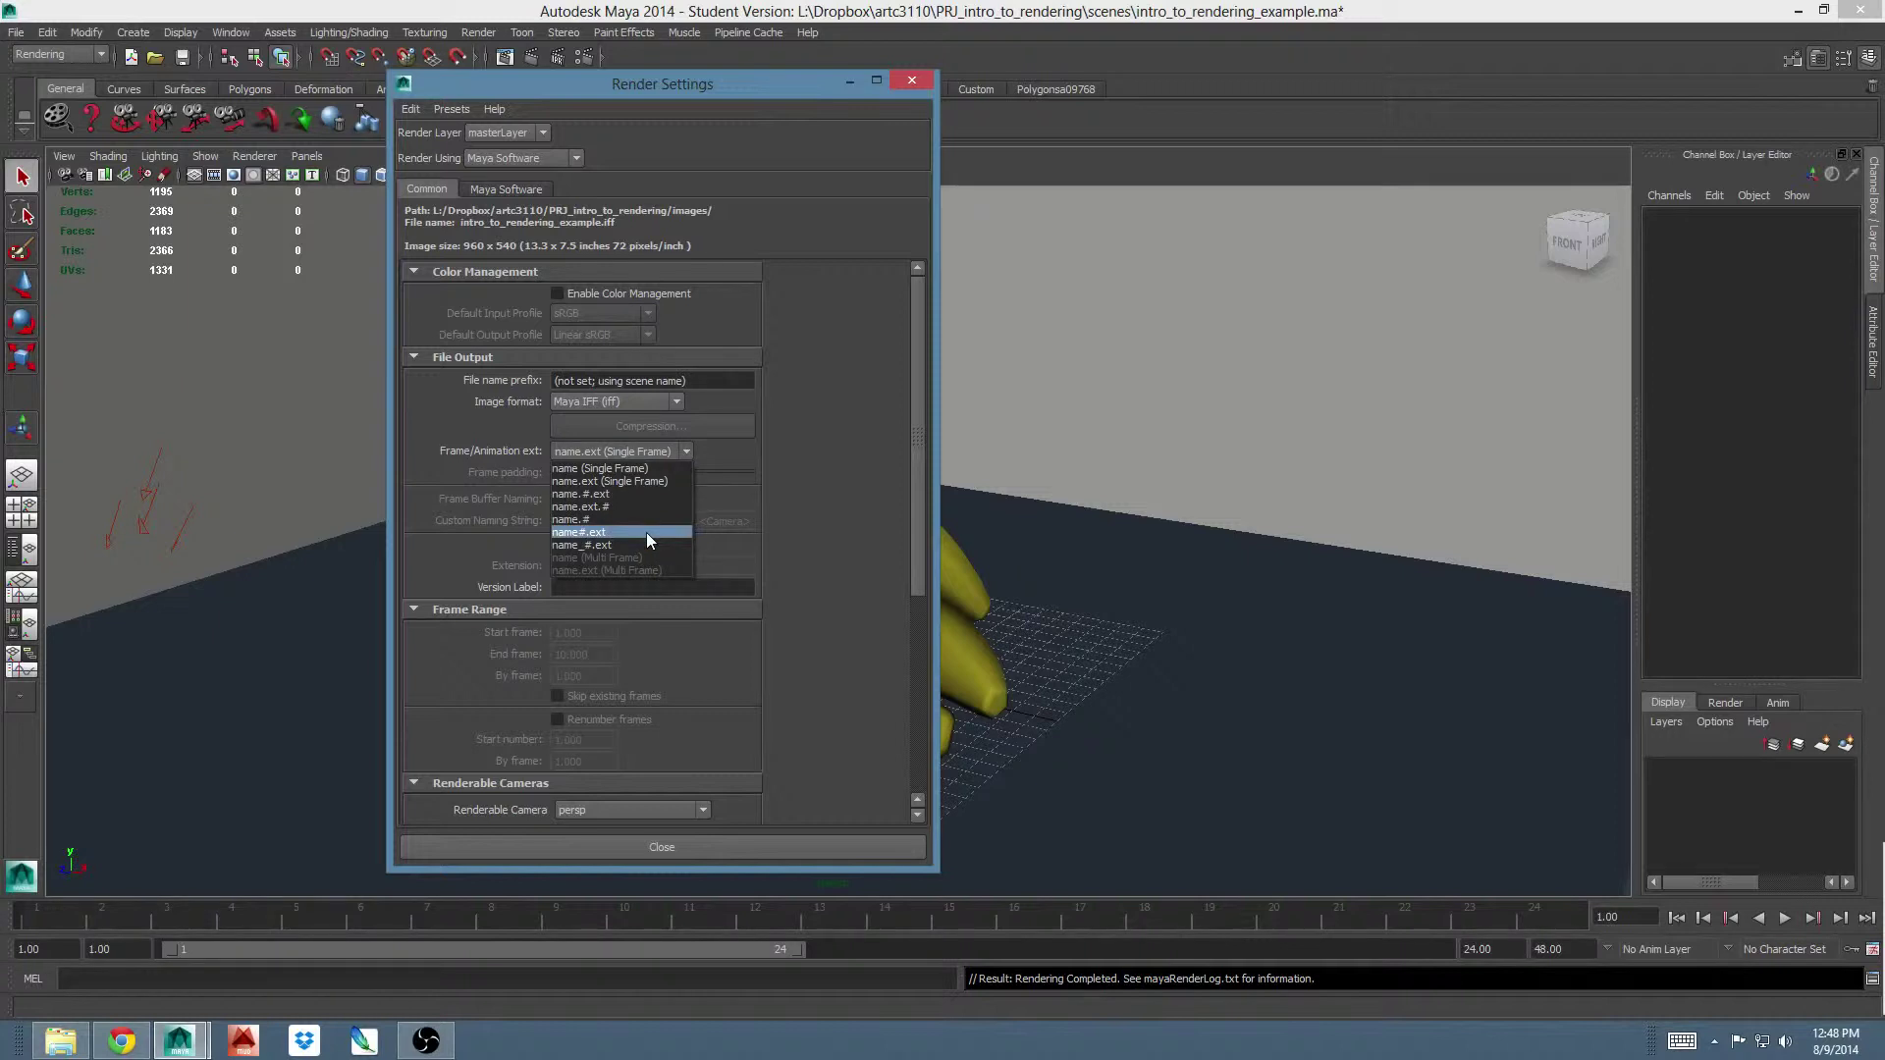
click(781, 444)
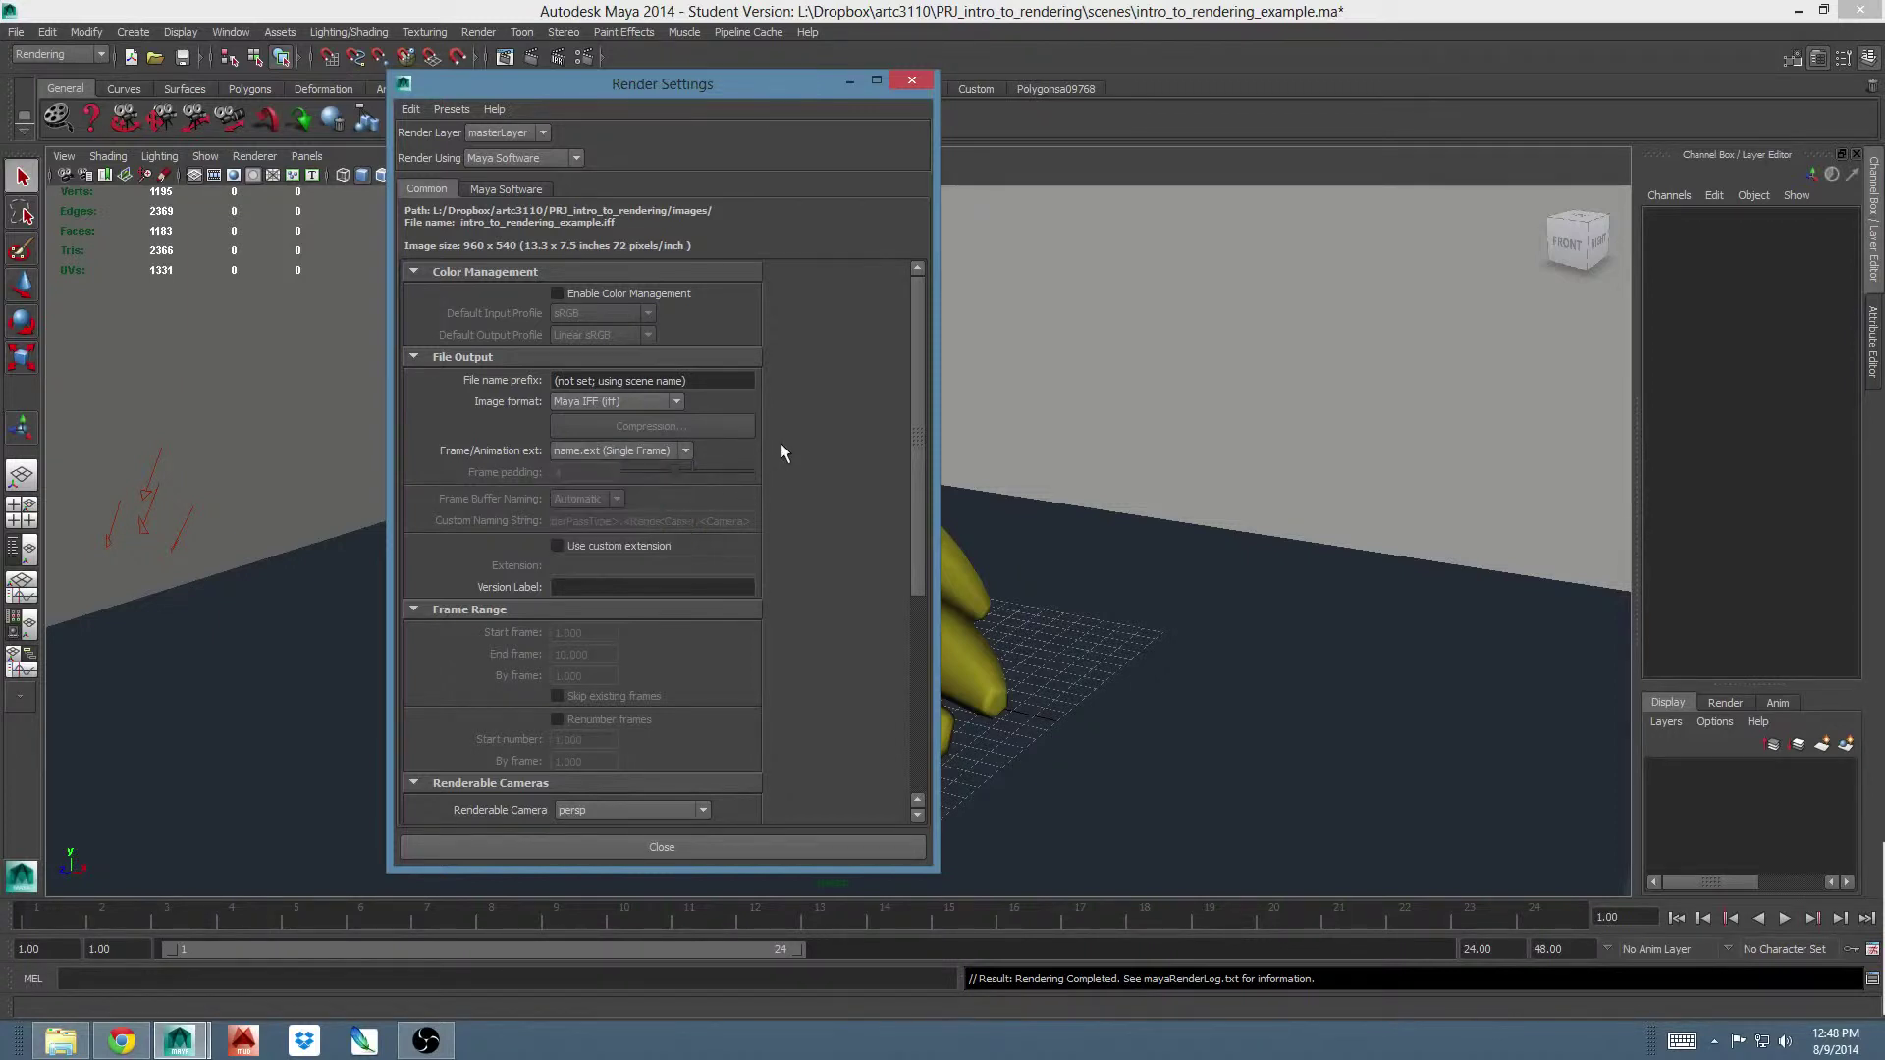
scroll(710, 509, down, 3)
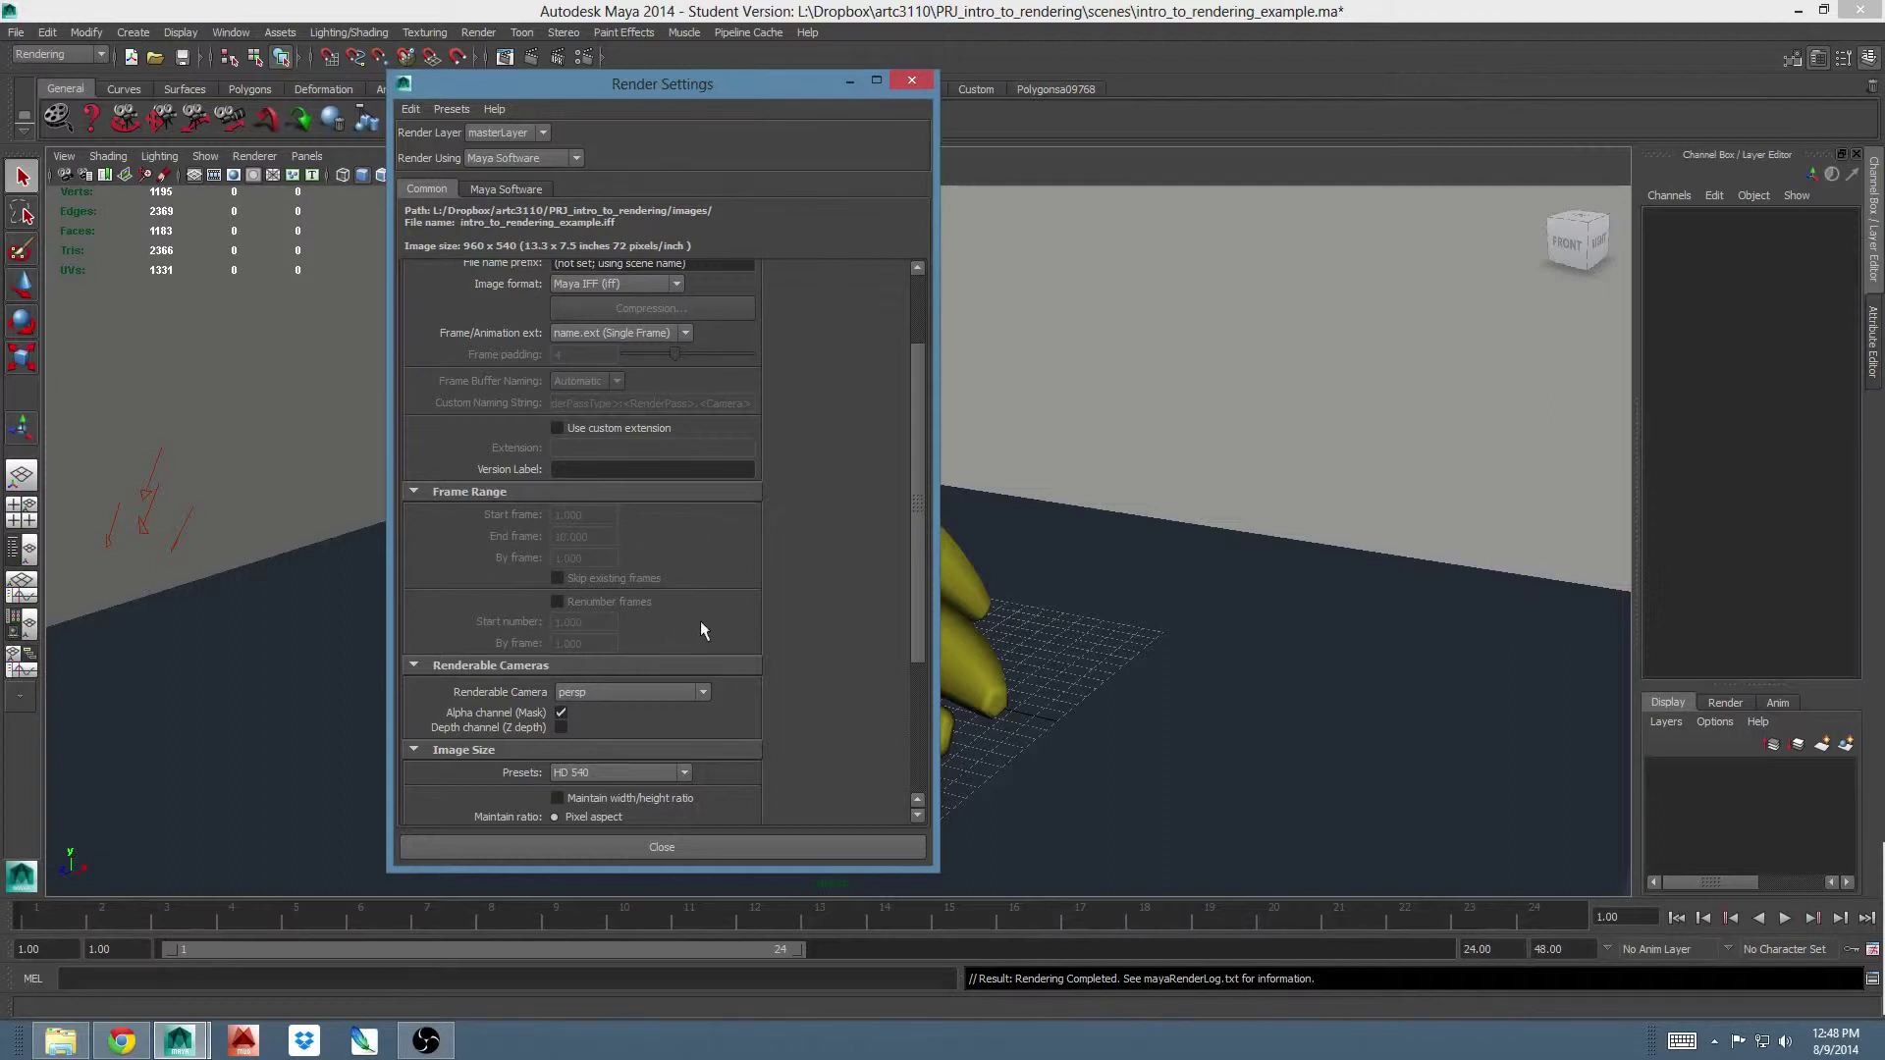
scroll(699, 615, down, 1)
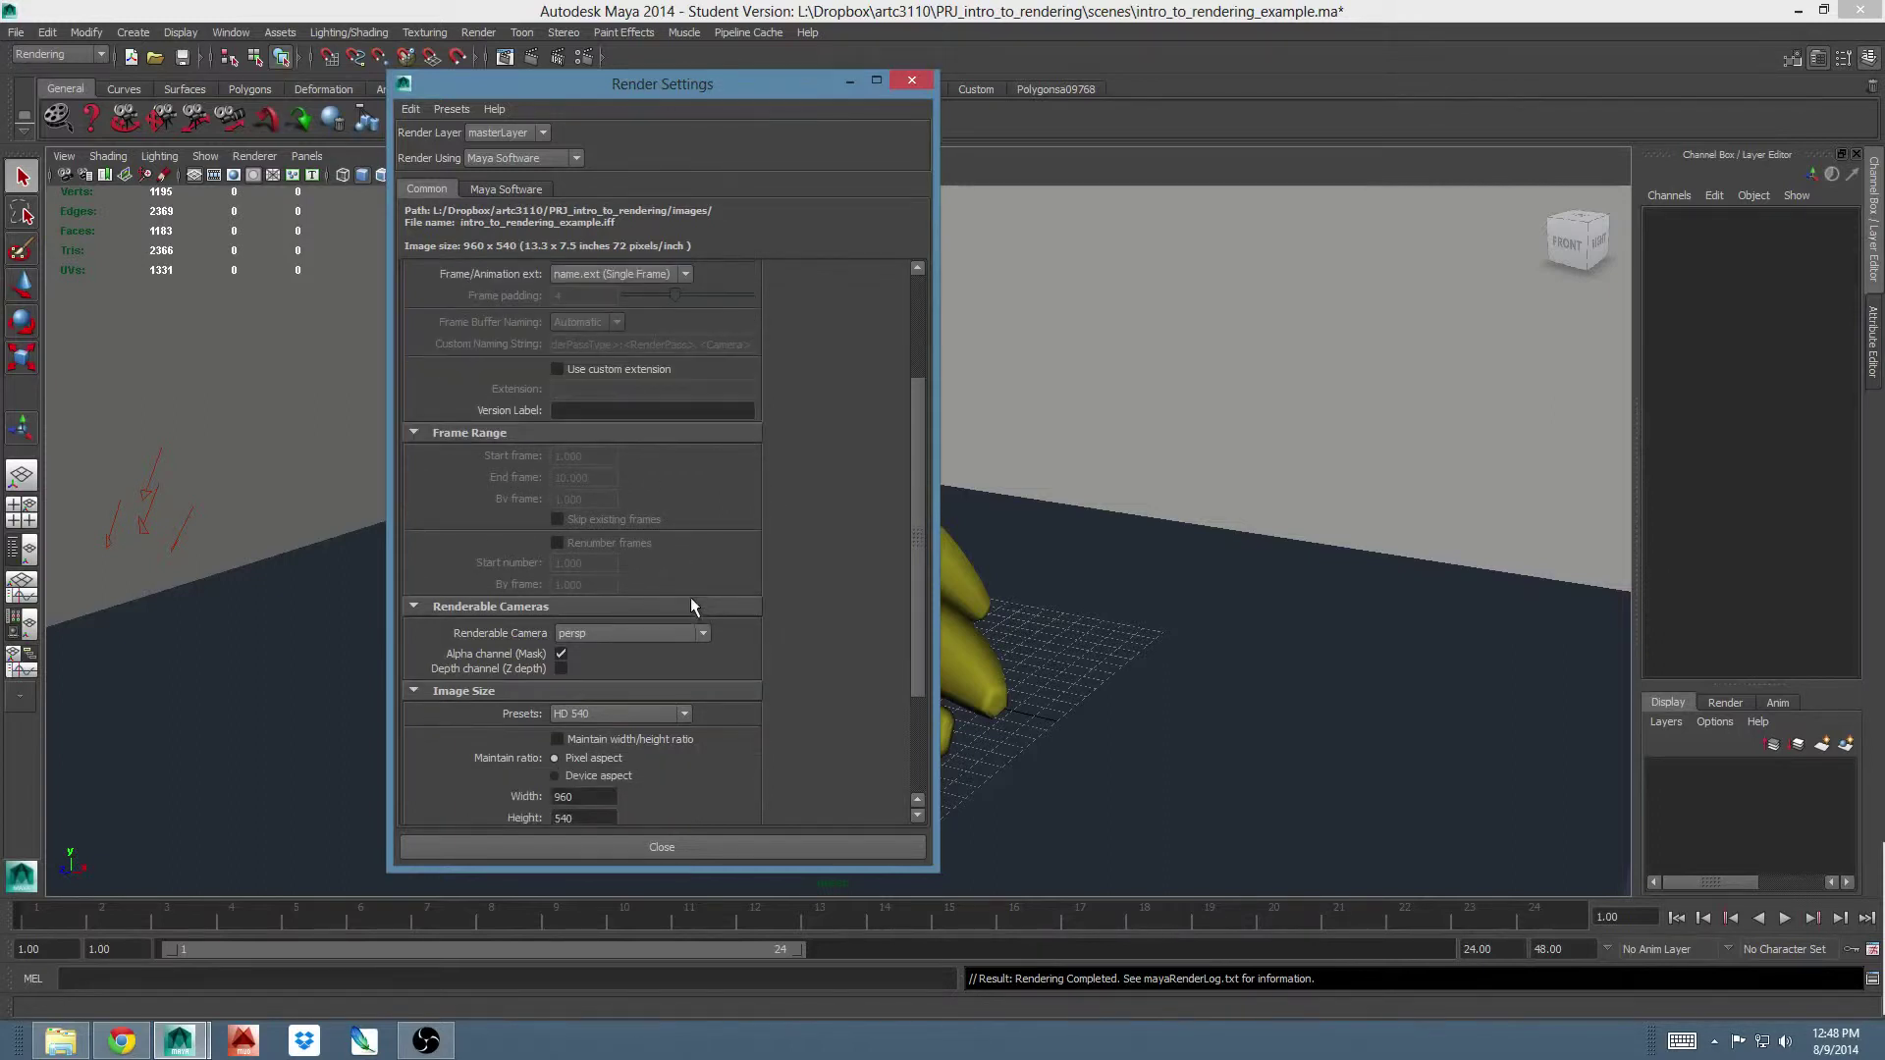
scroll(691, 605, down, 3)
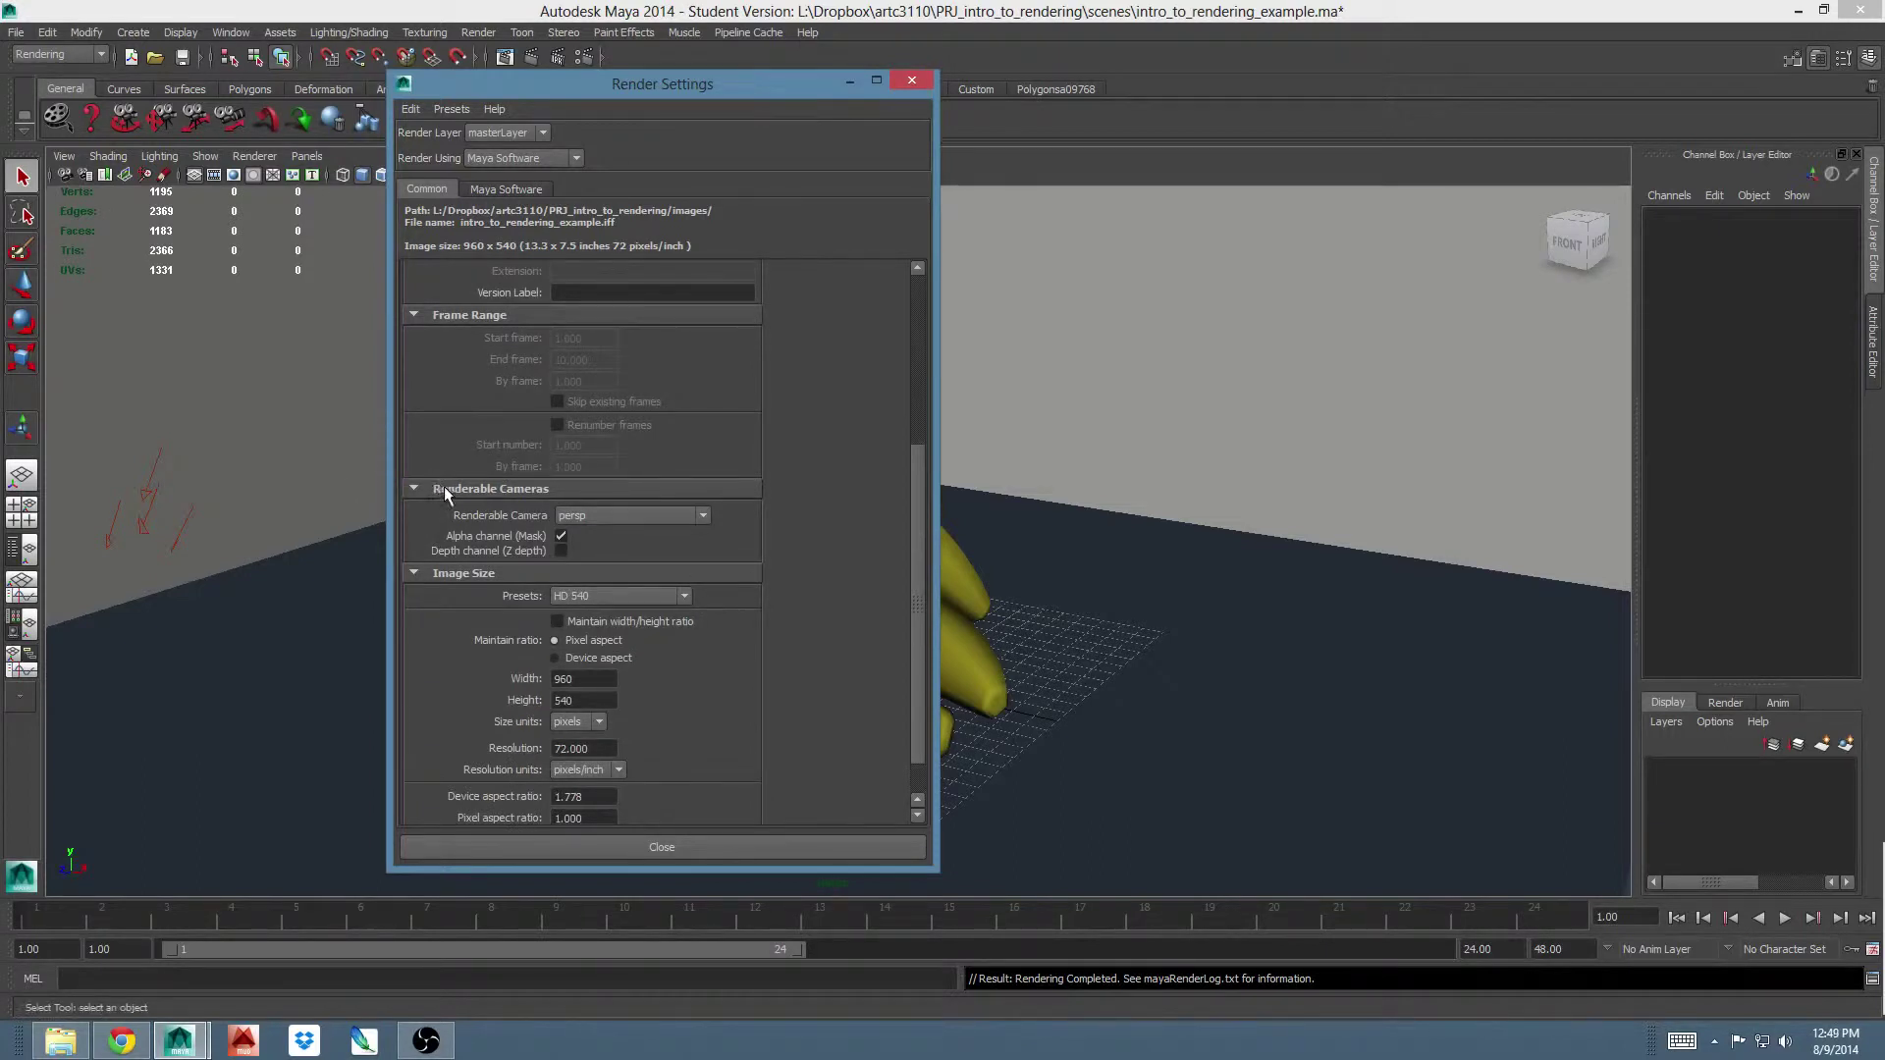
Step: Keep persp as the renderable camera and scroll until Image Size is fully visible
click(703, 516)
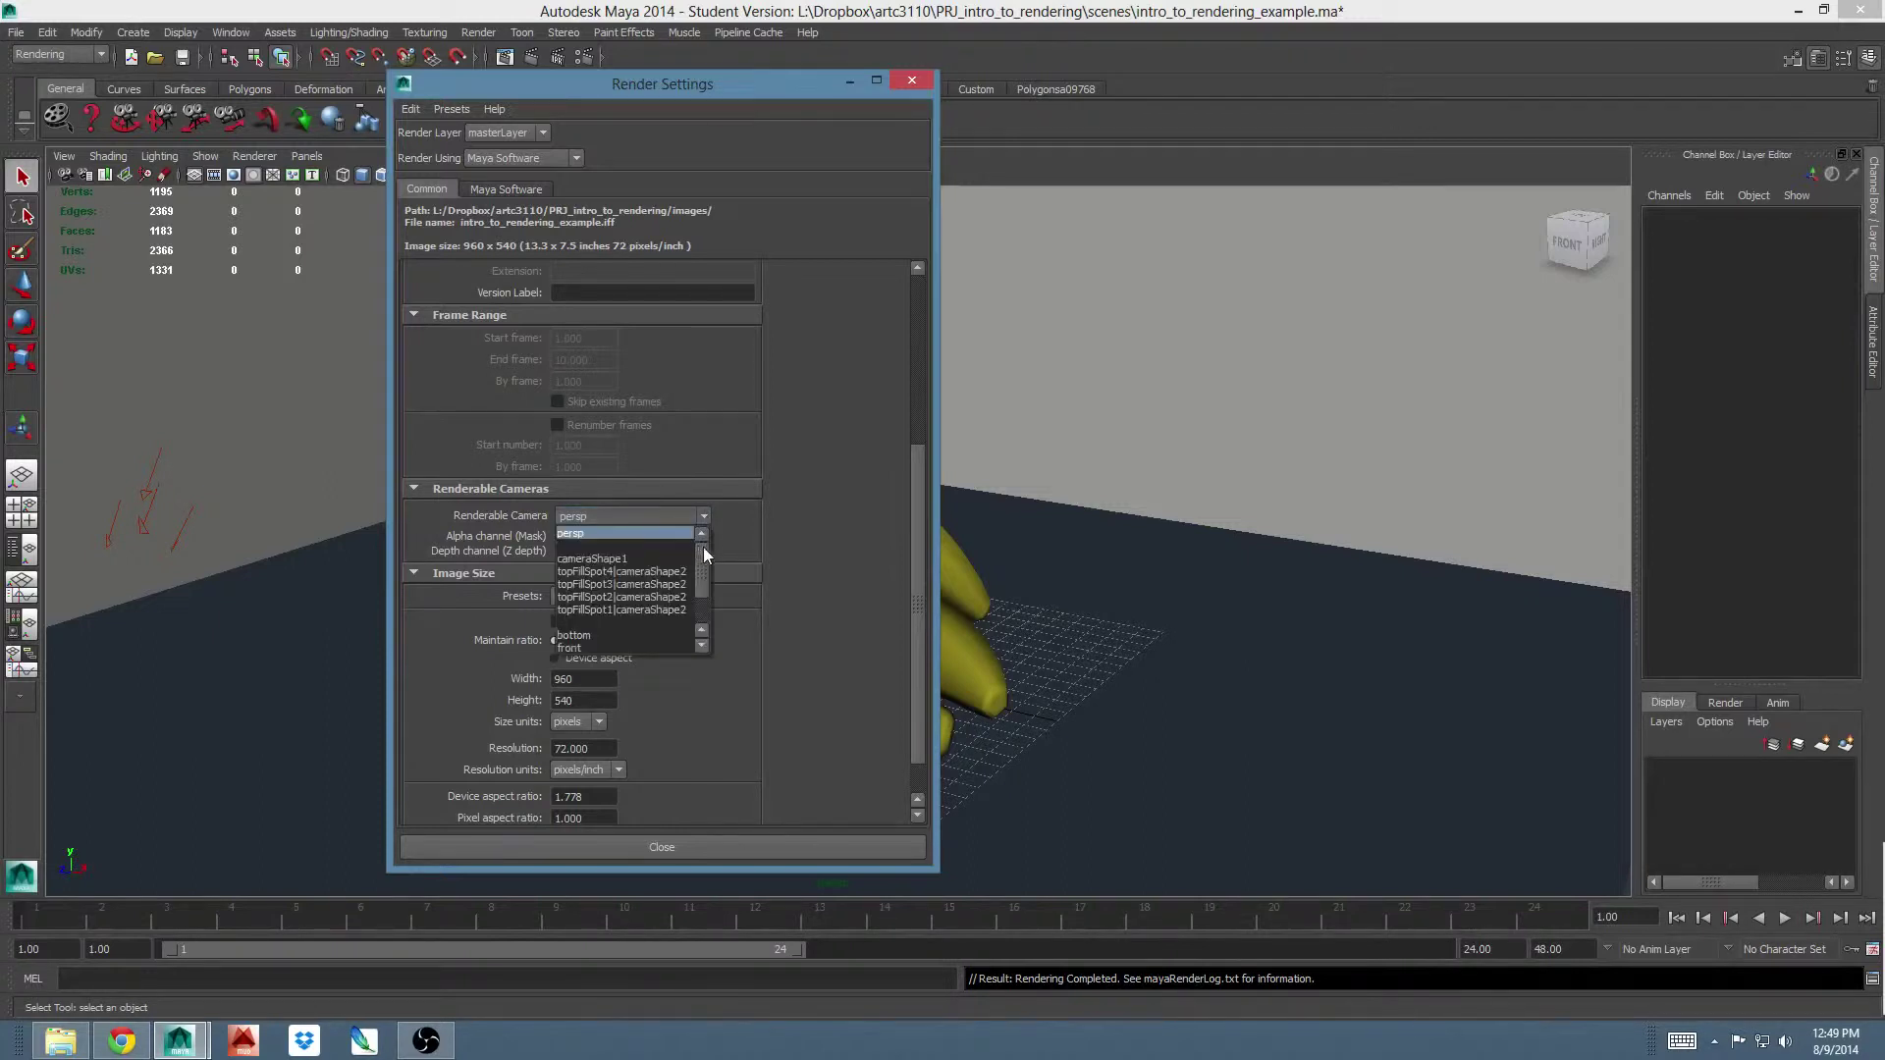
drag(703, 546, 699, 579)
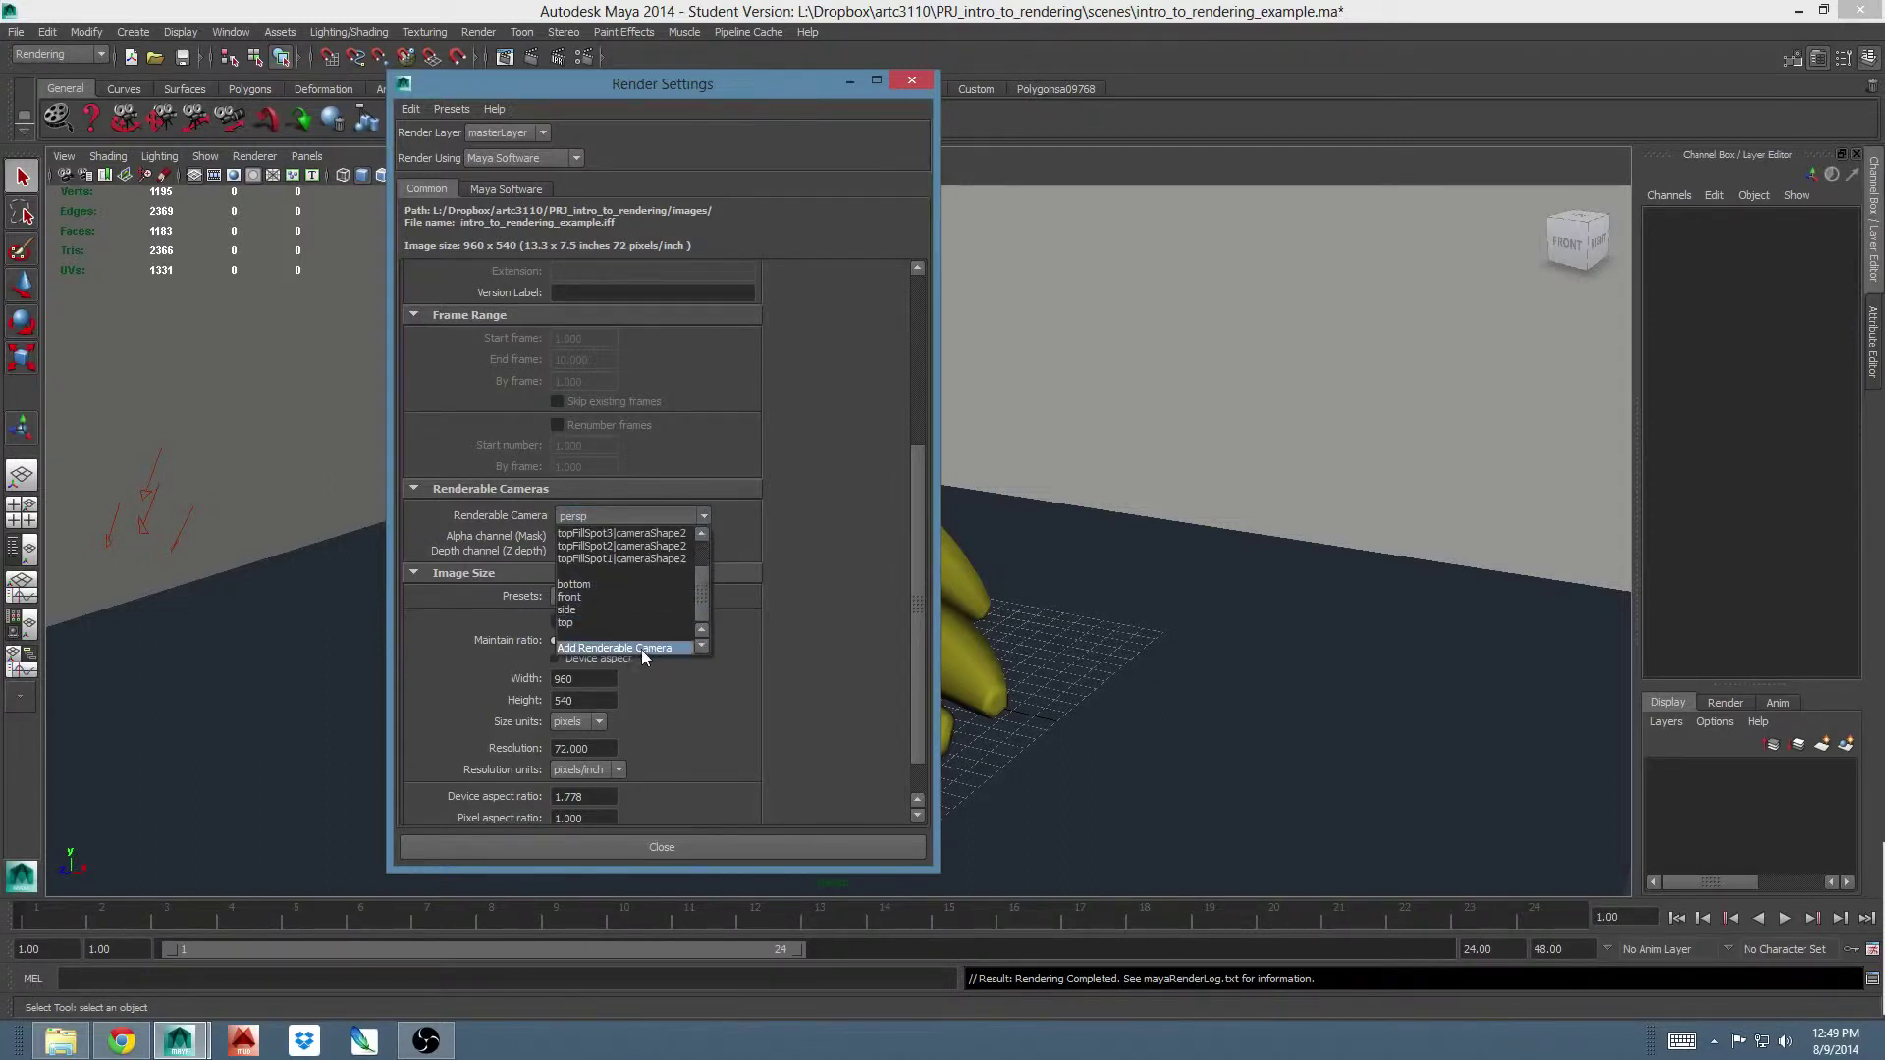
click(824, 502)
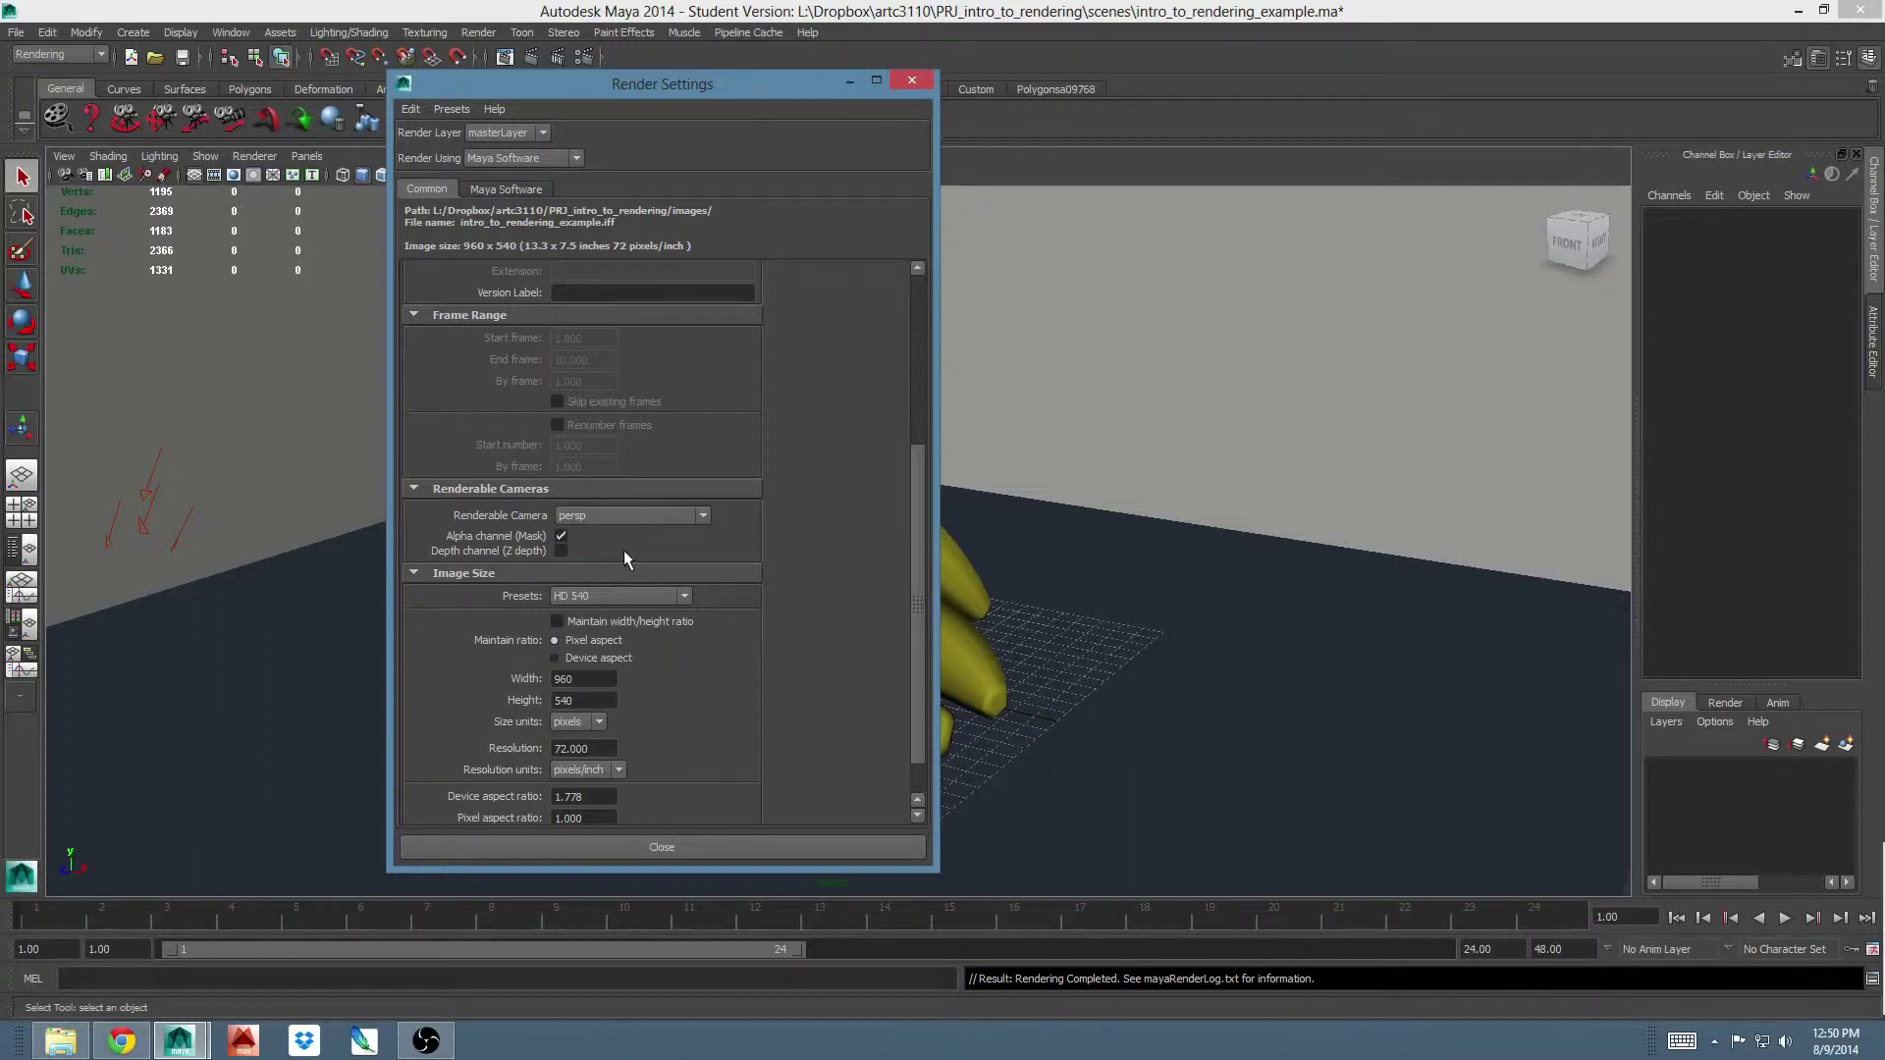
scroll(613, 549, down, 2)
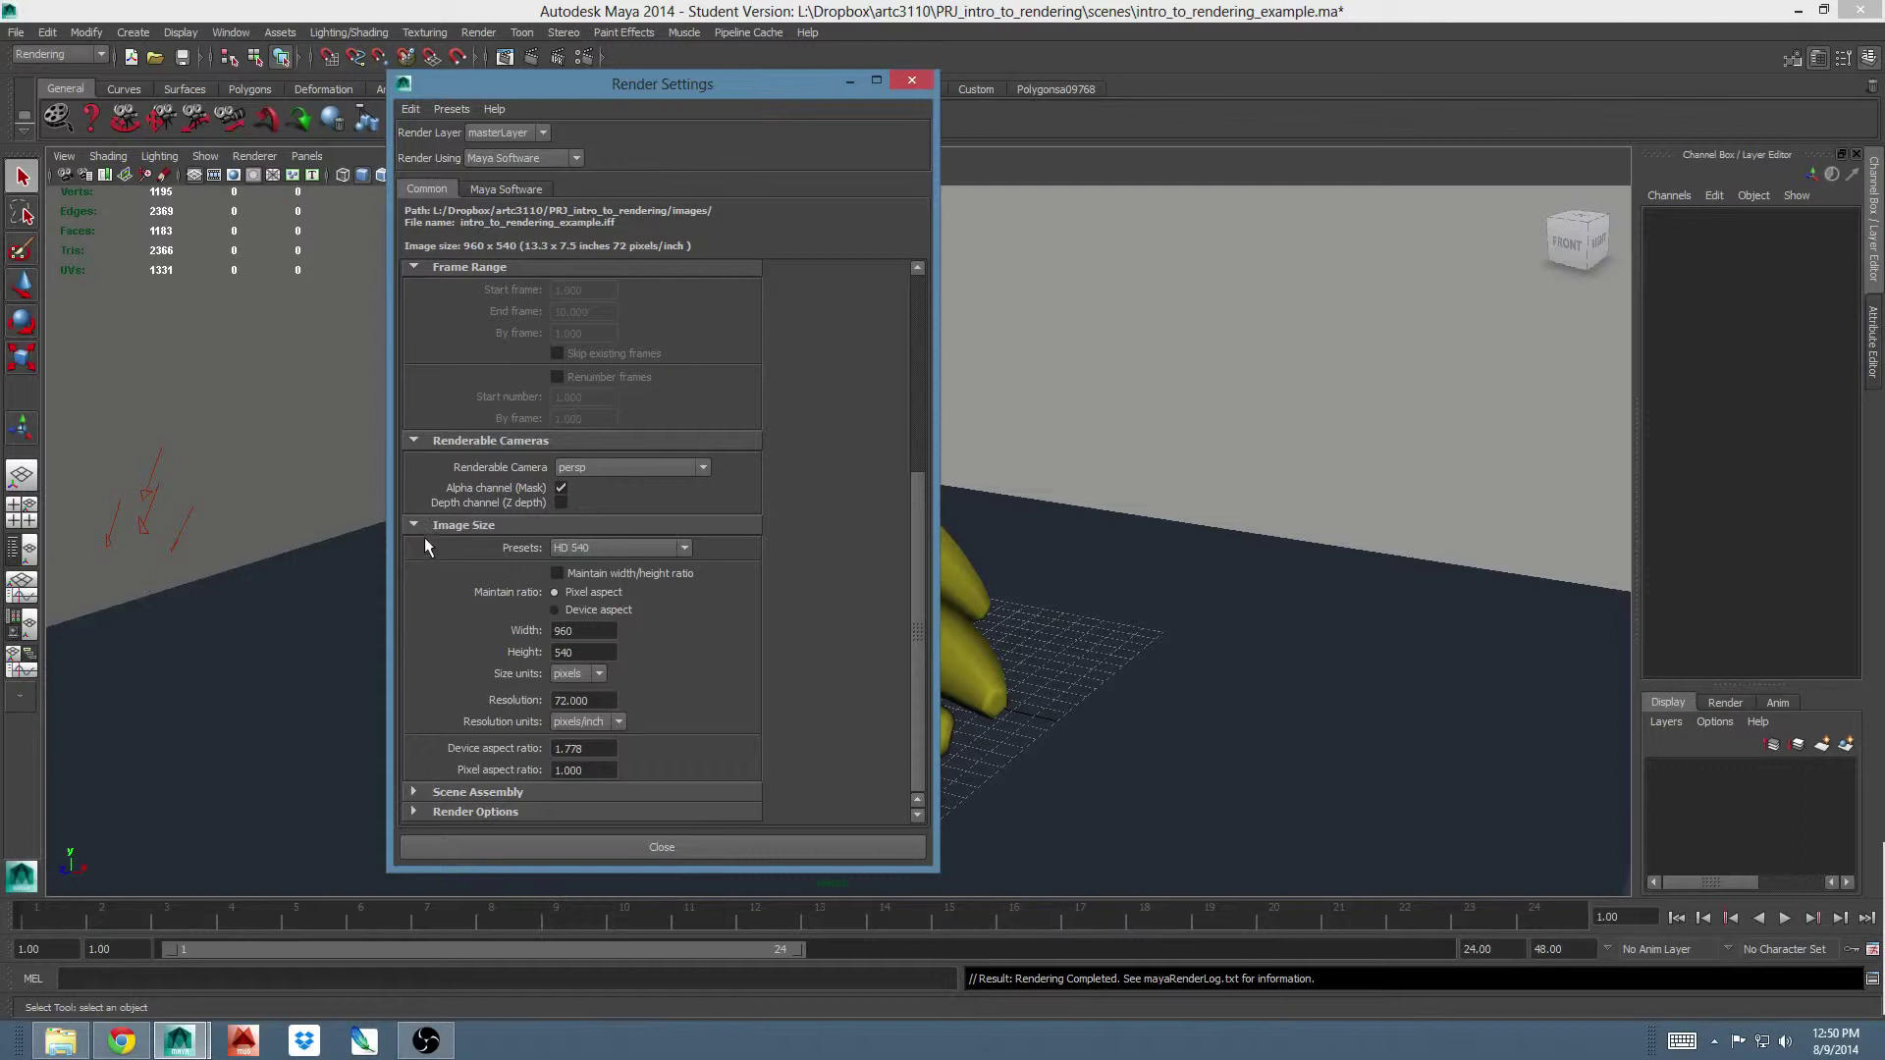
Step: Pick the HD 540 image size preset, then change the Width to 940
click(688, 549)
drag(685, 591, 676, 602)
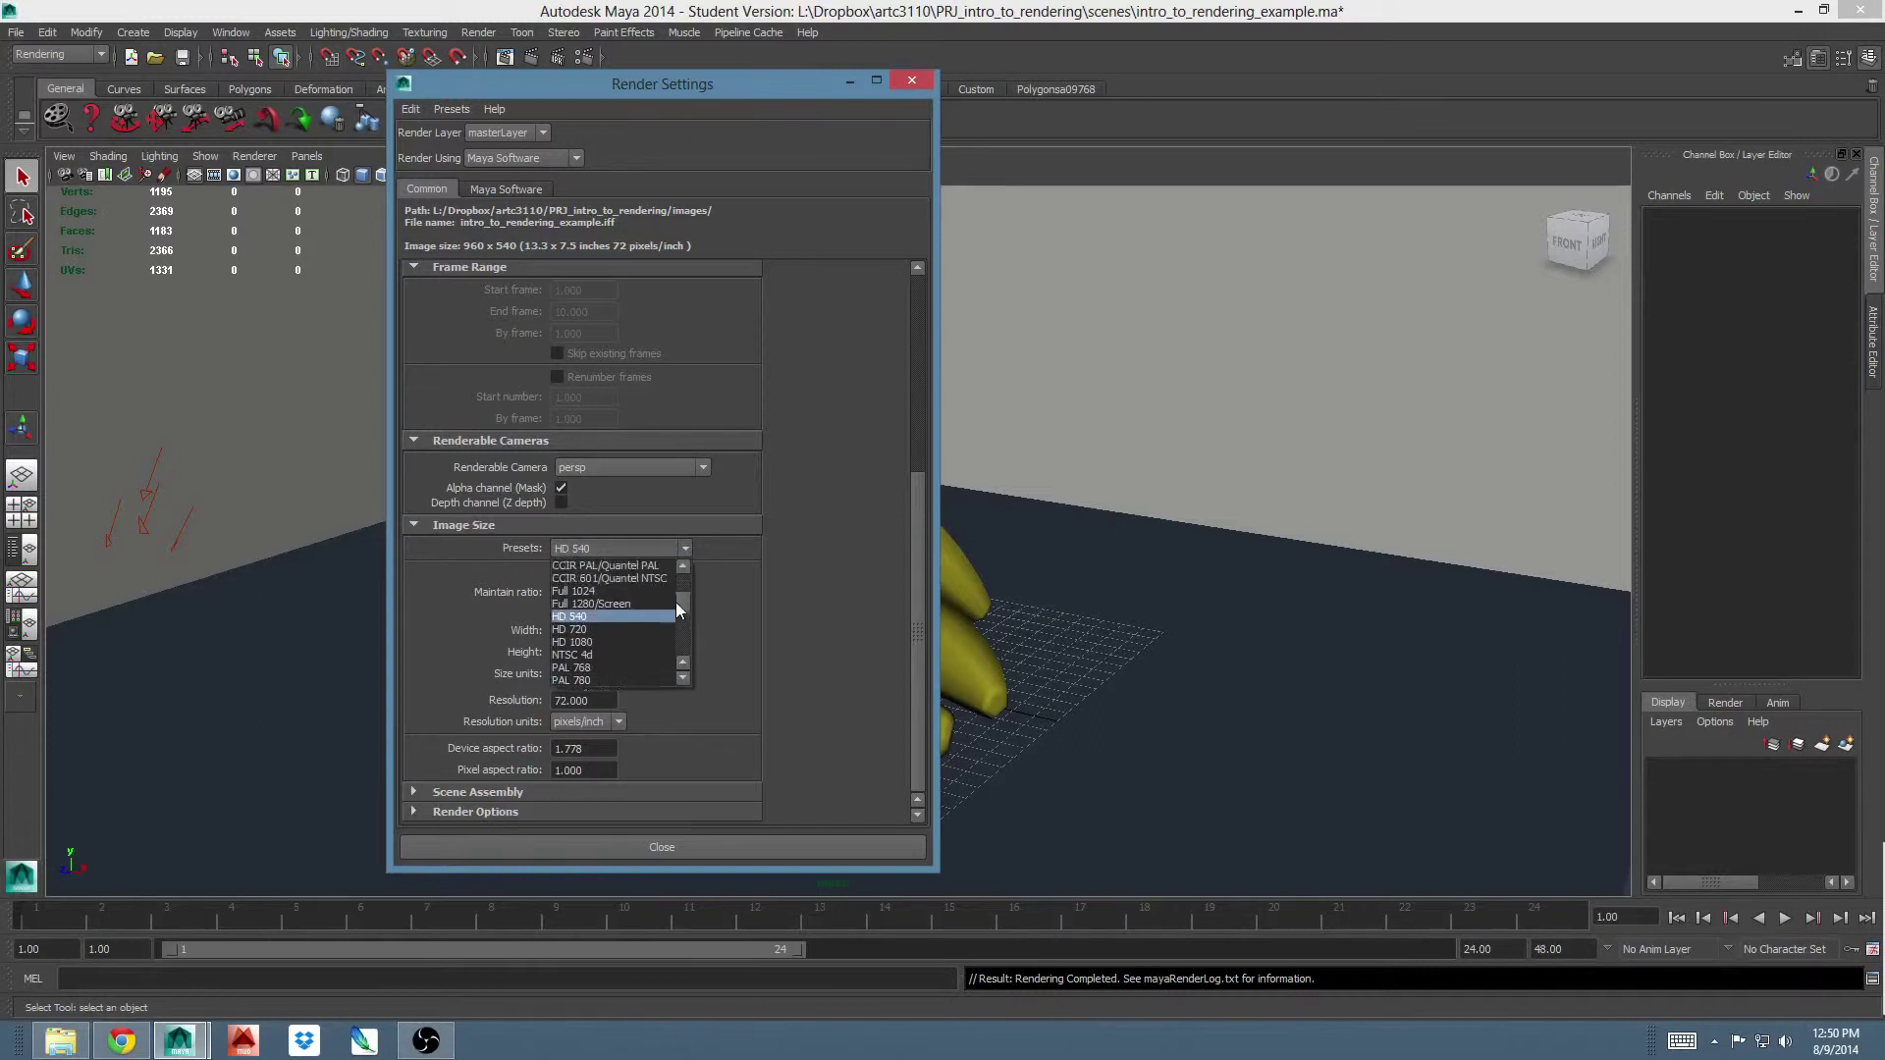
click(611, 617)
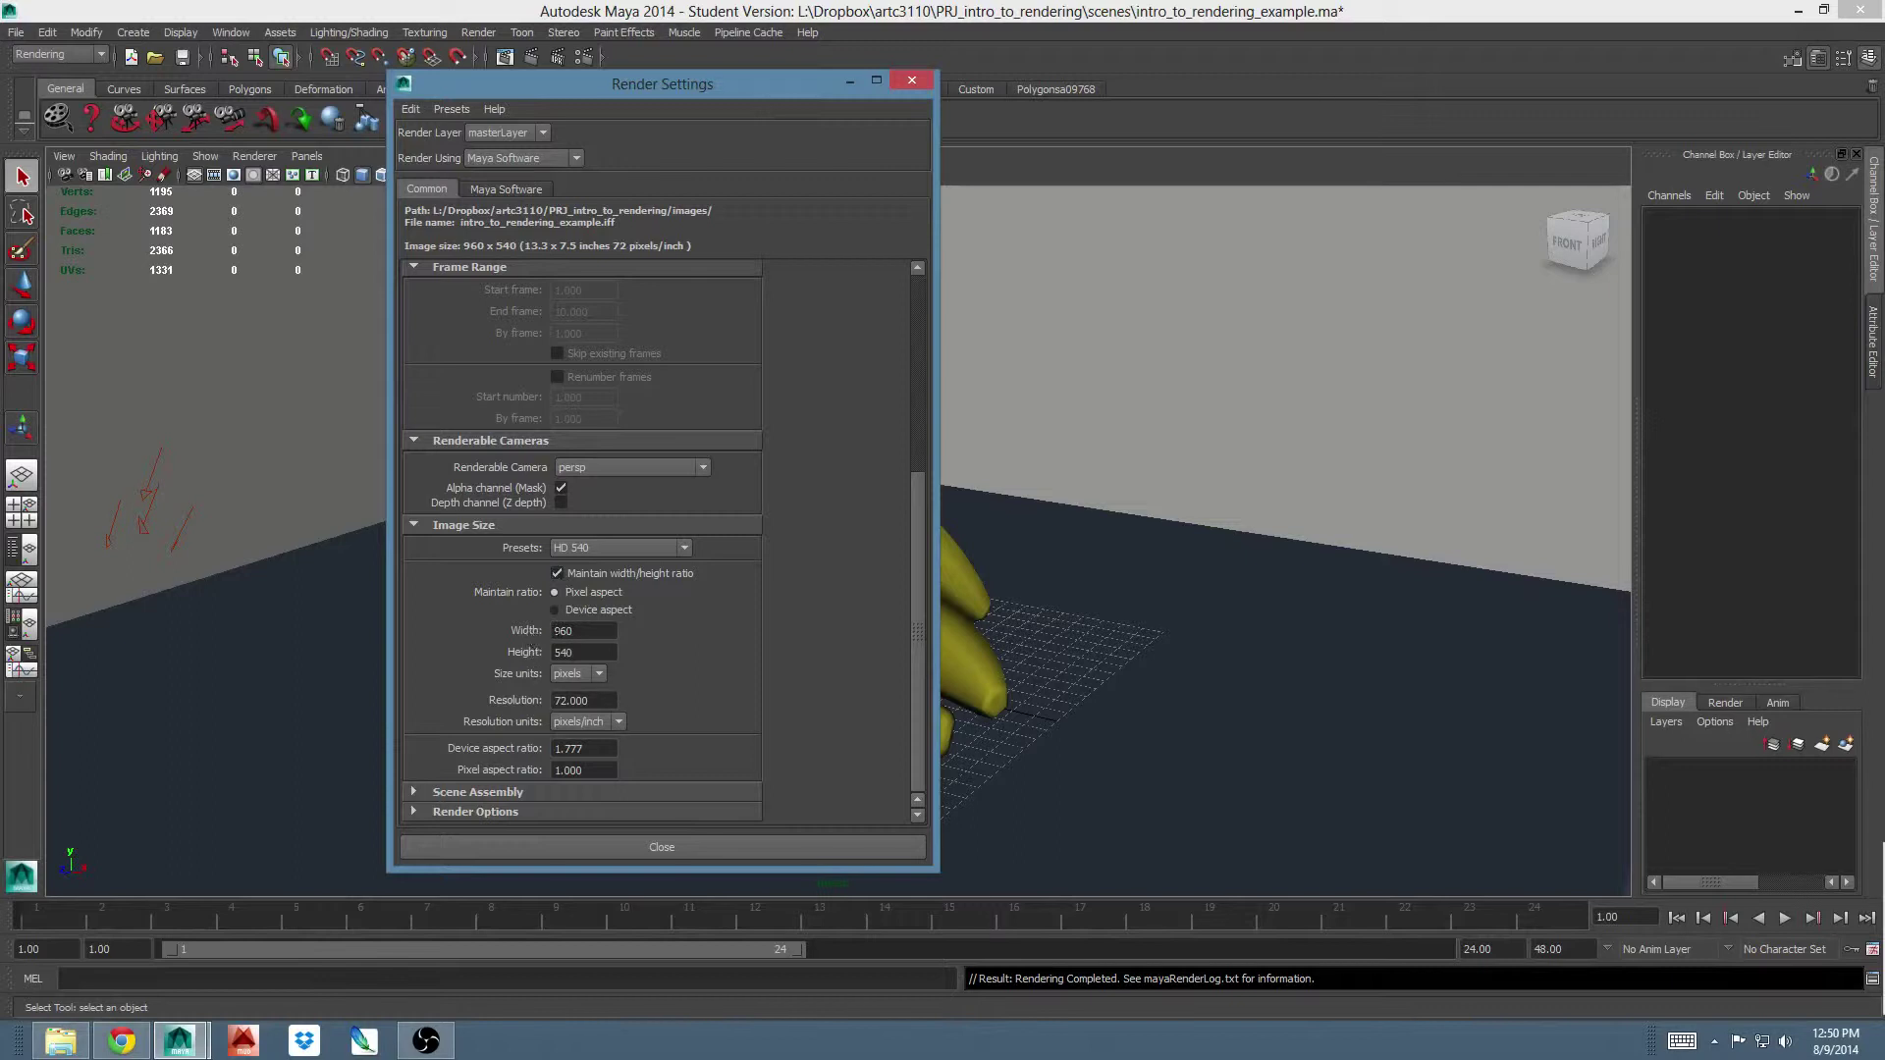
drag(586, 630, 544, 633)
text(12)
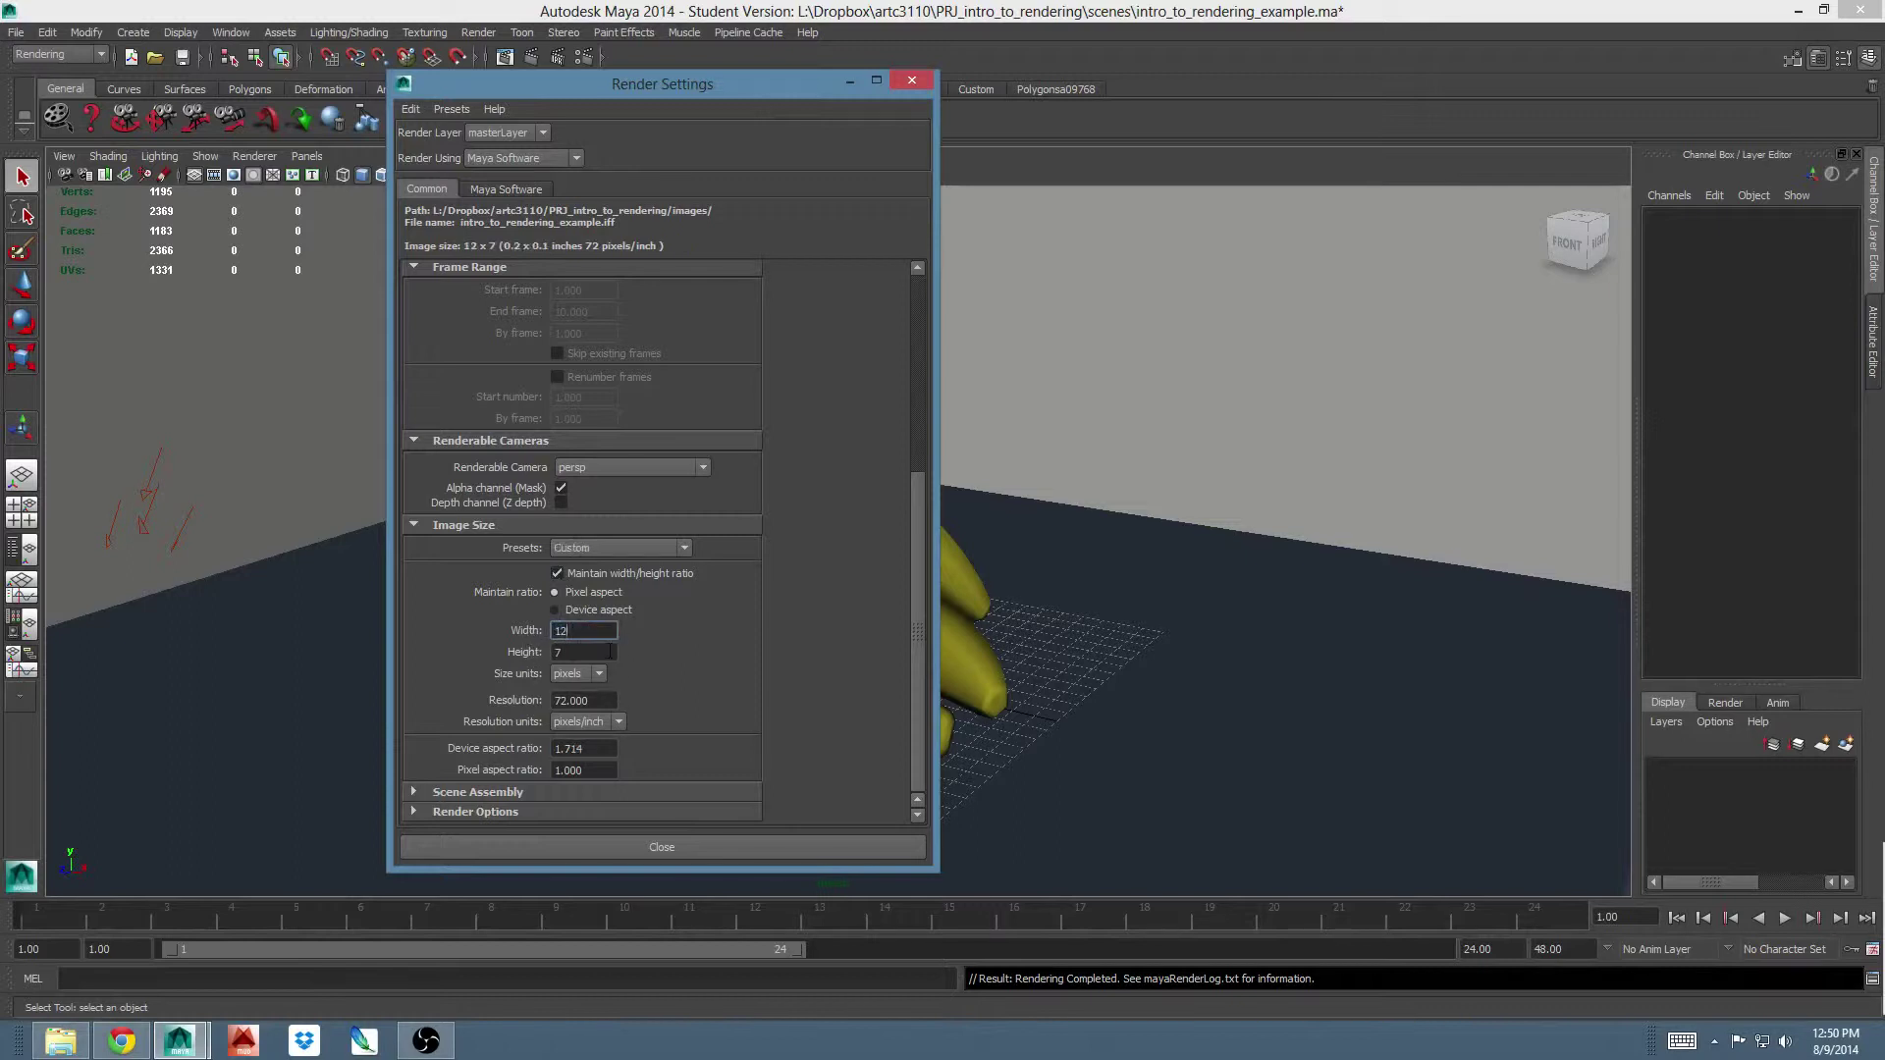
double_click(582, 628)
text(940)
key(Return)
Step: Reapply the HD 540 preset to restore 960 x 540
click(680, 548)
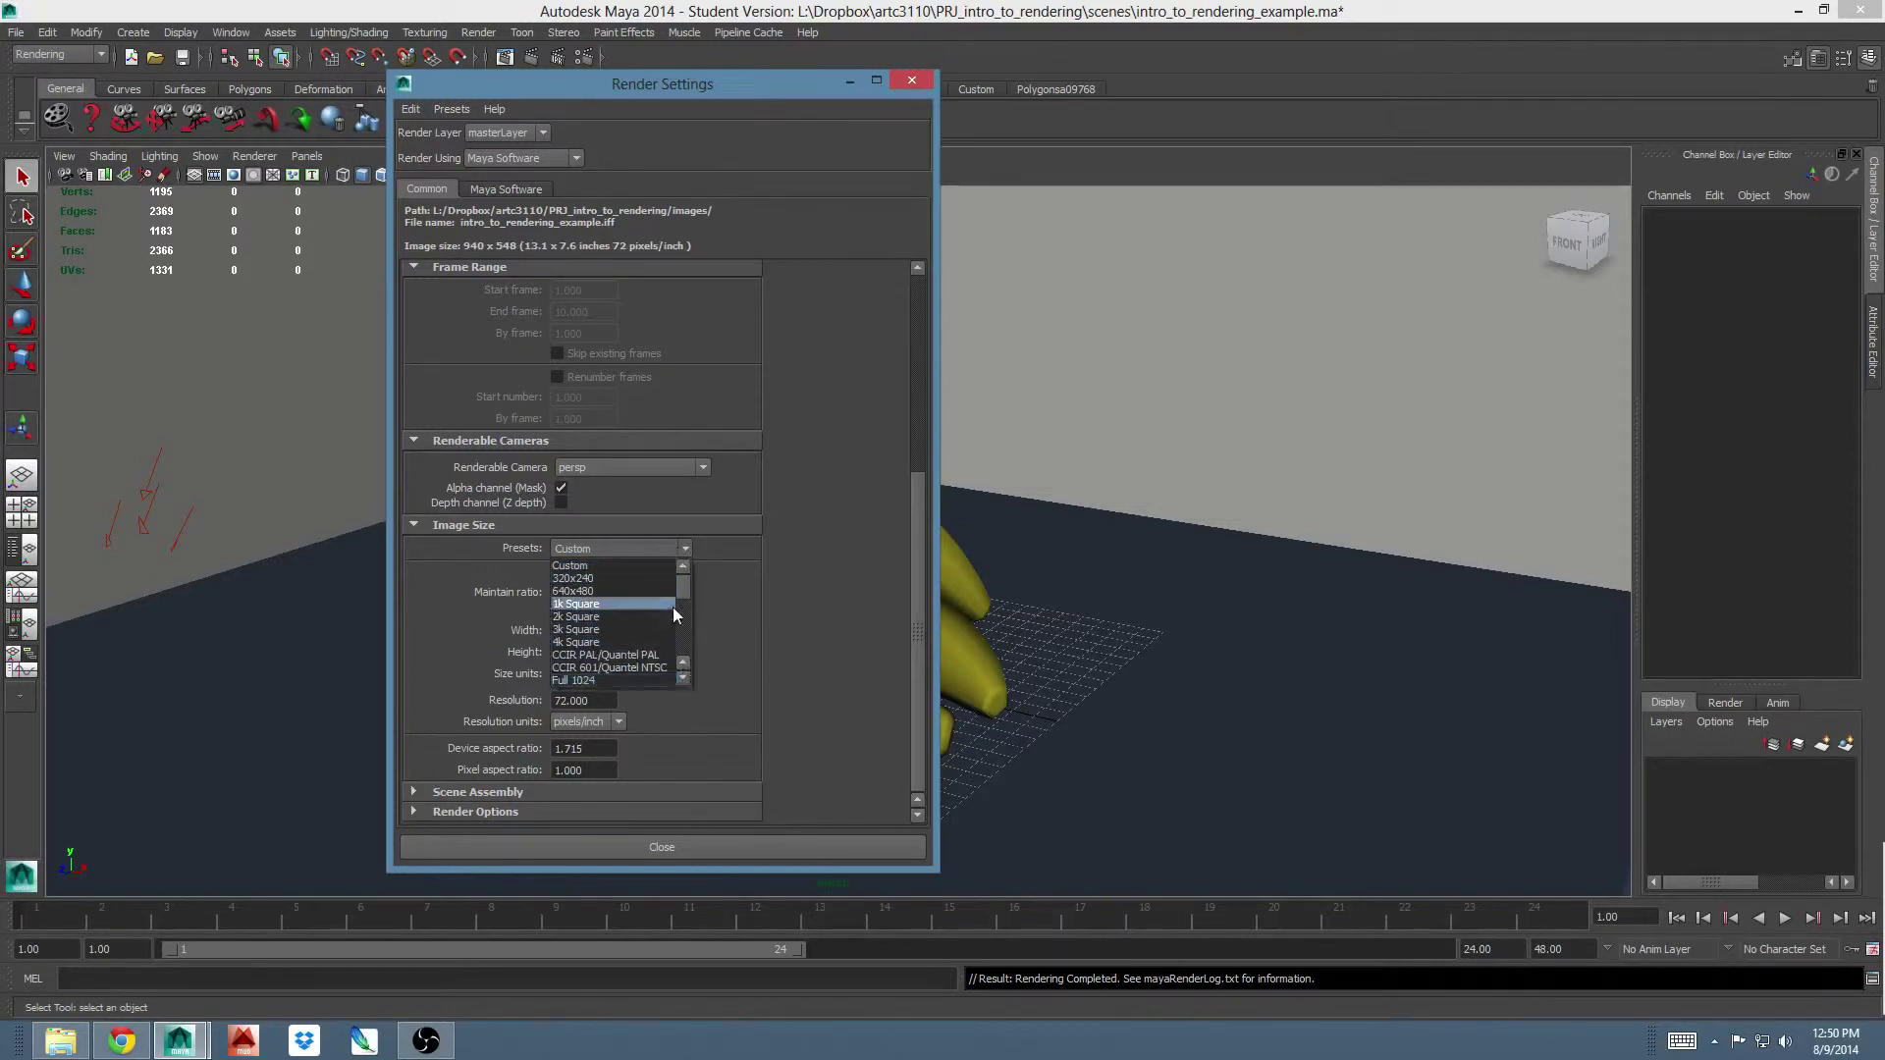
drag(681, 589, 685, 610)
click(632, 629)
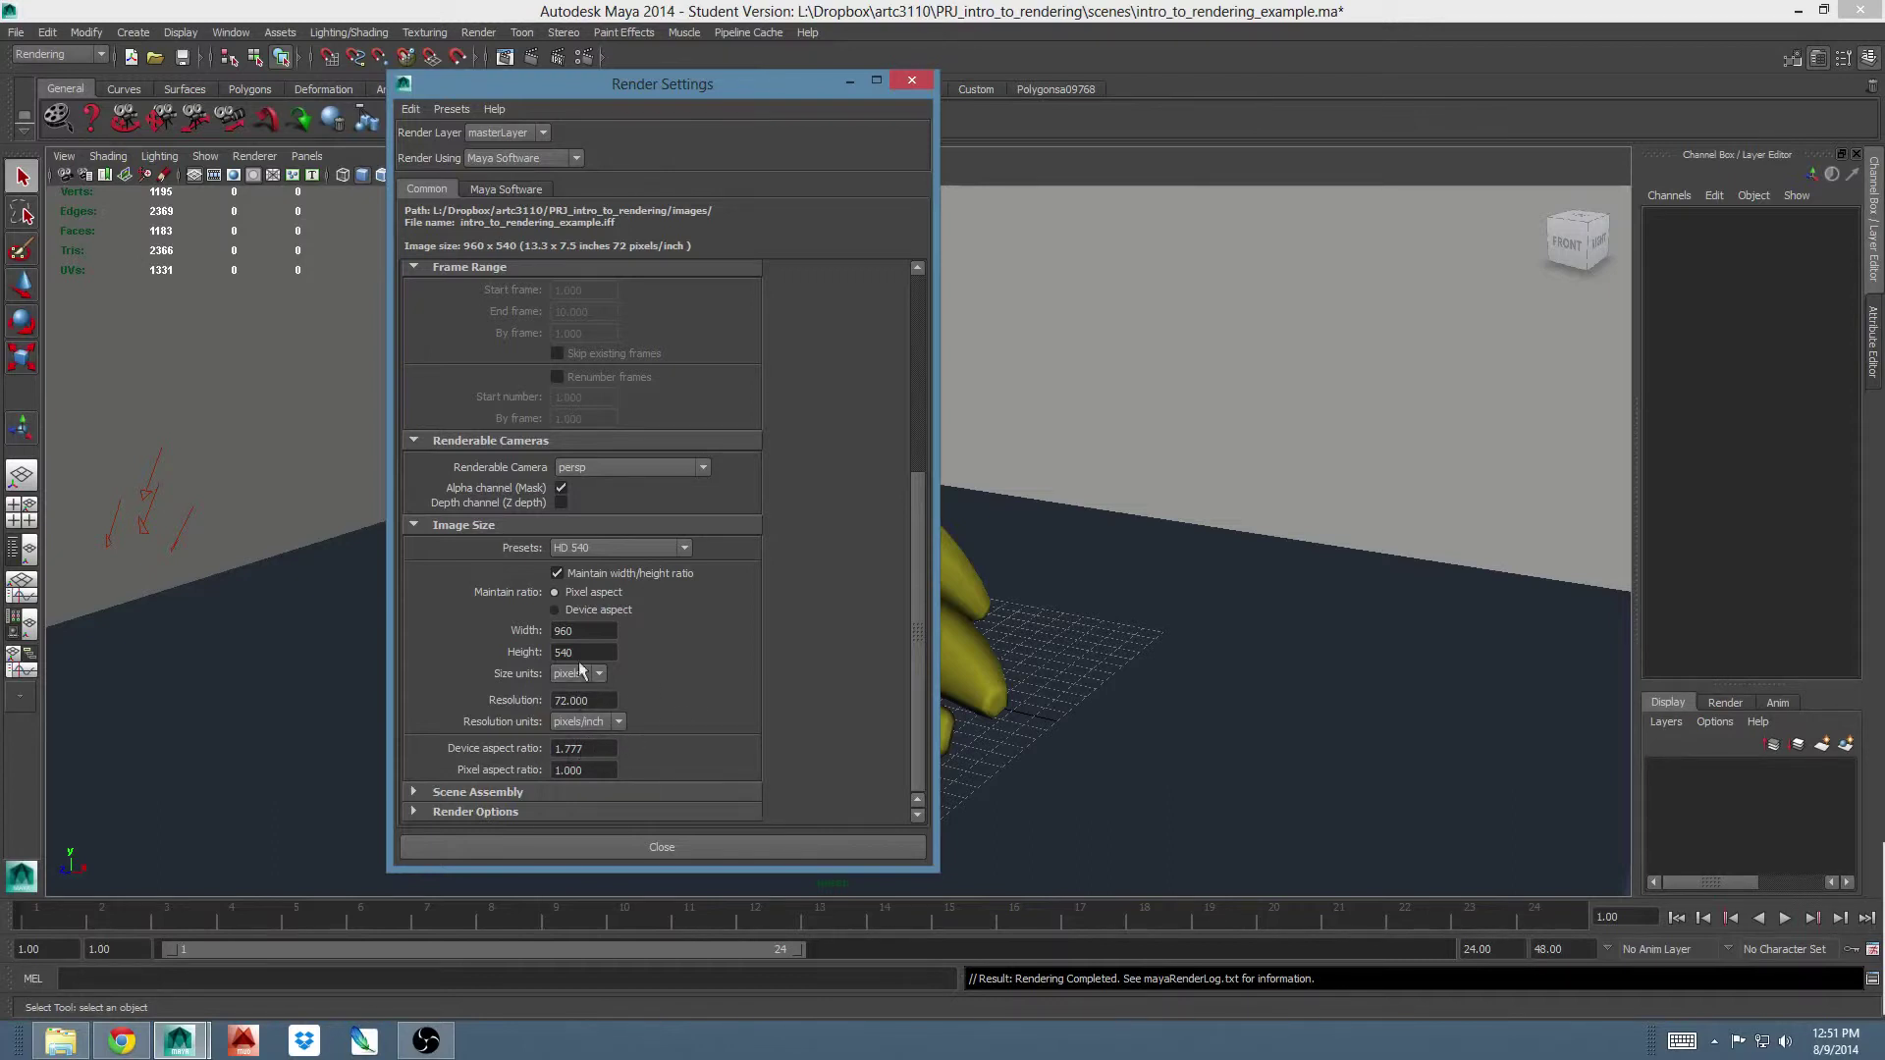
click(589, 629)
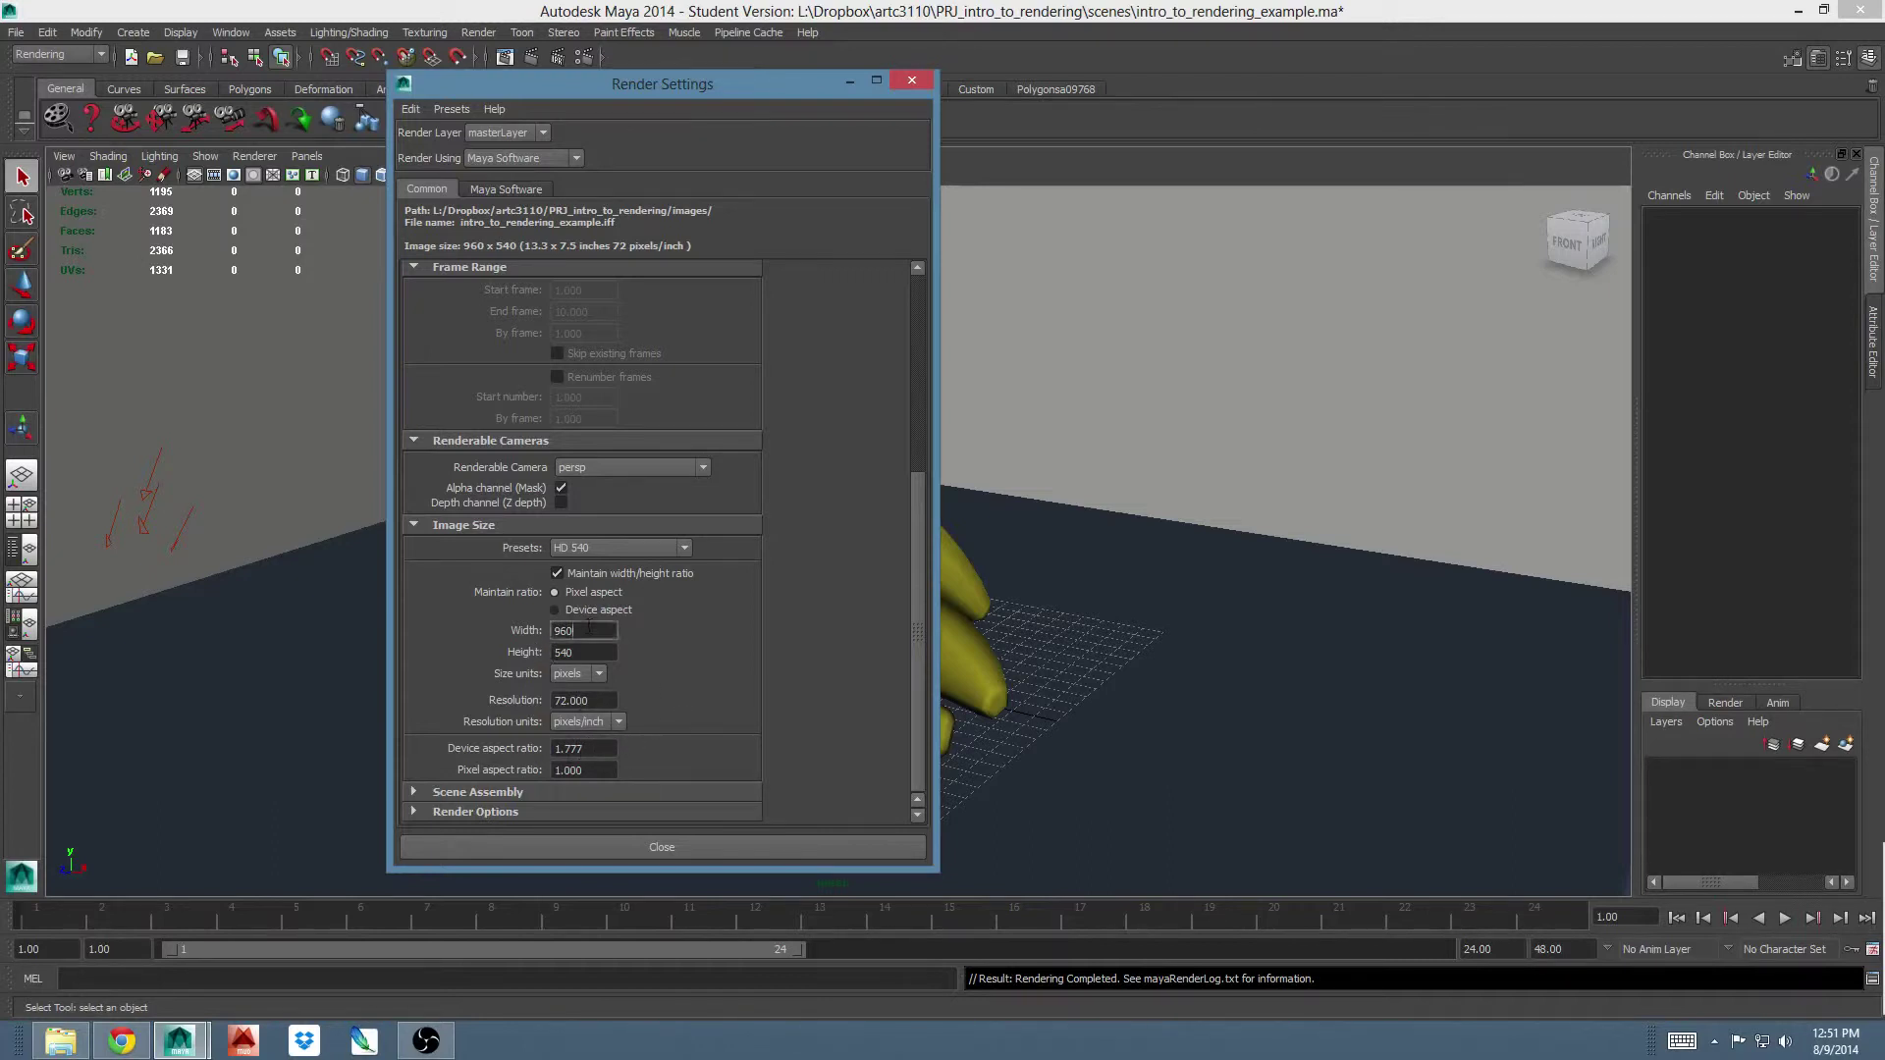
Step: Keep pixels as the size unit and pixels/inch as the resolution unit
click(596, 676)
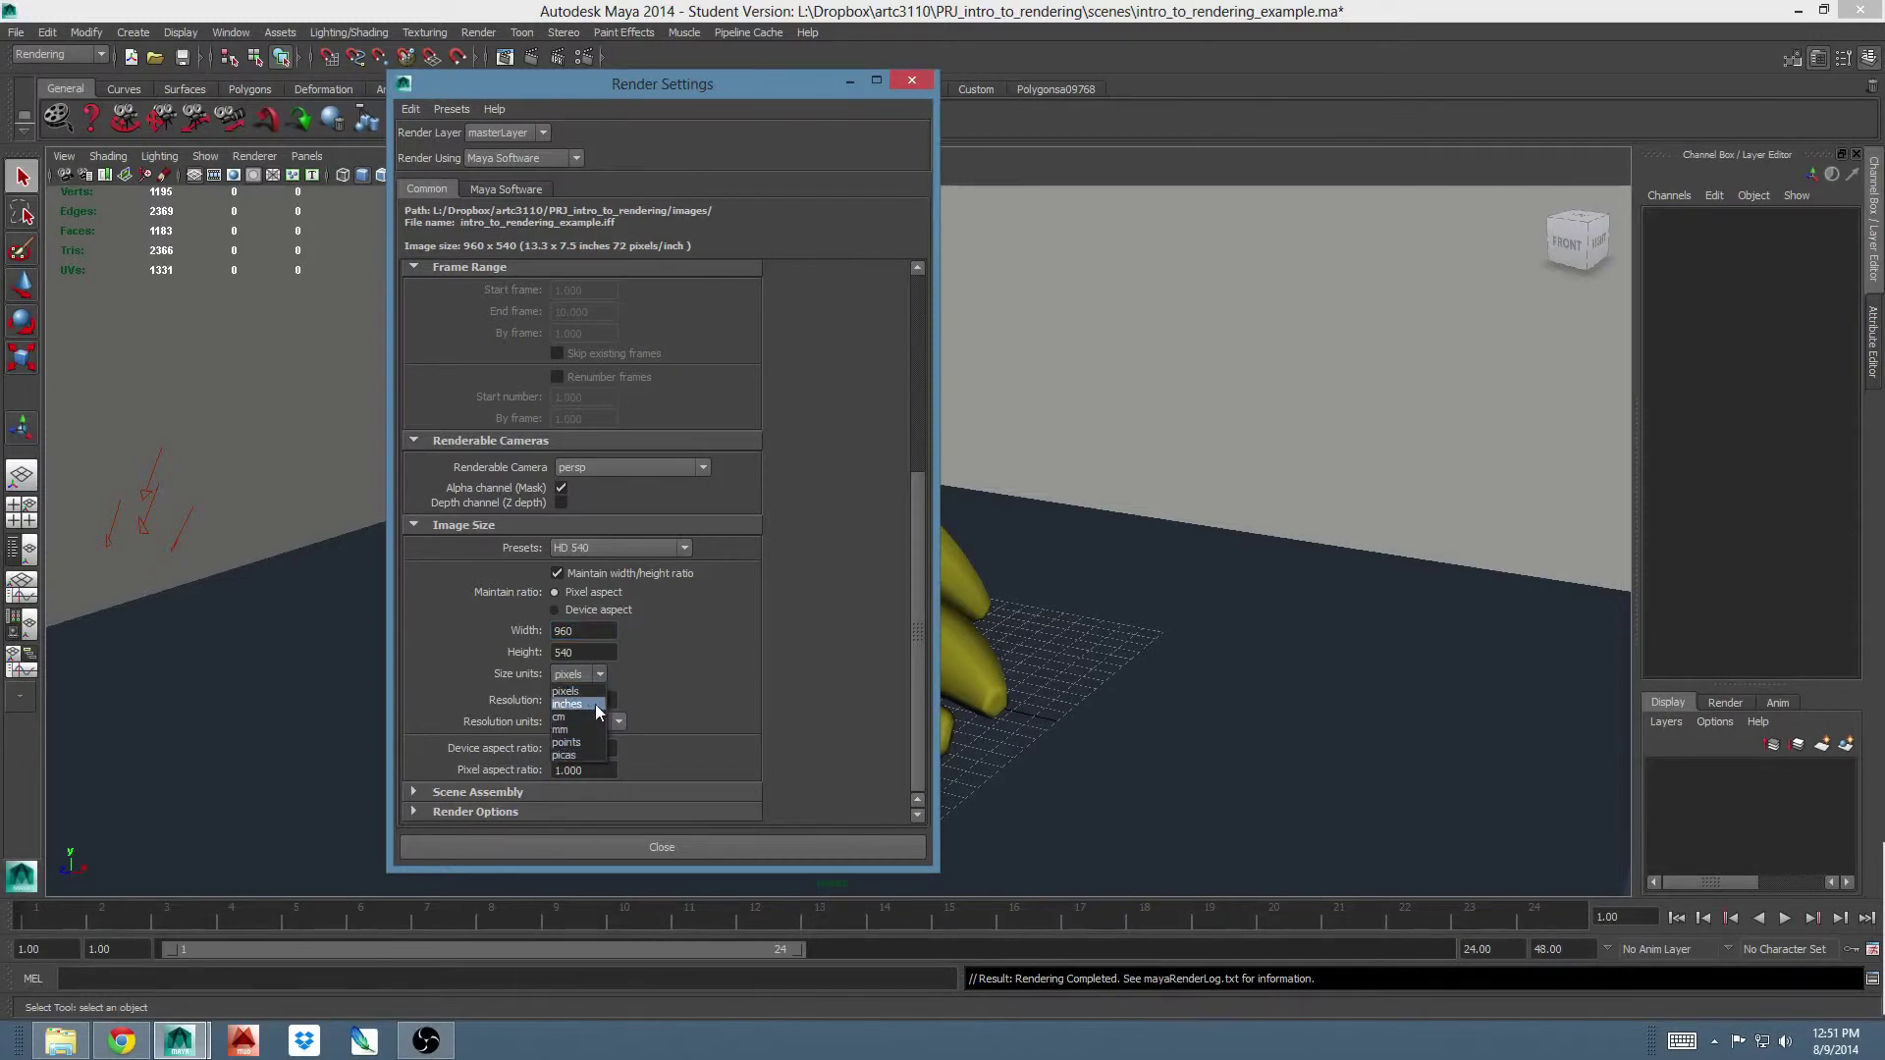
click(671, 674)
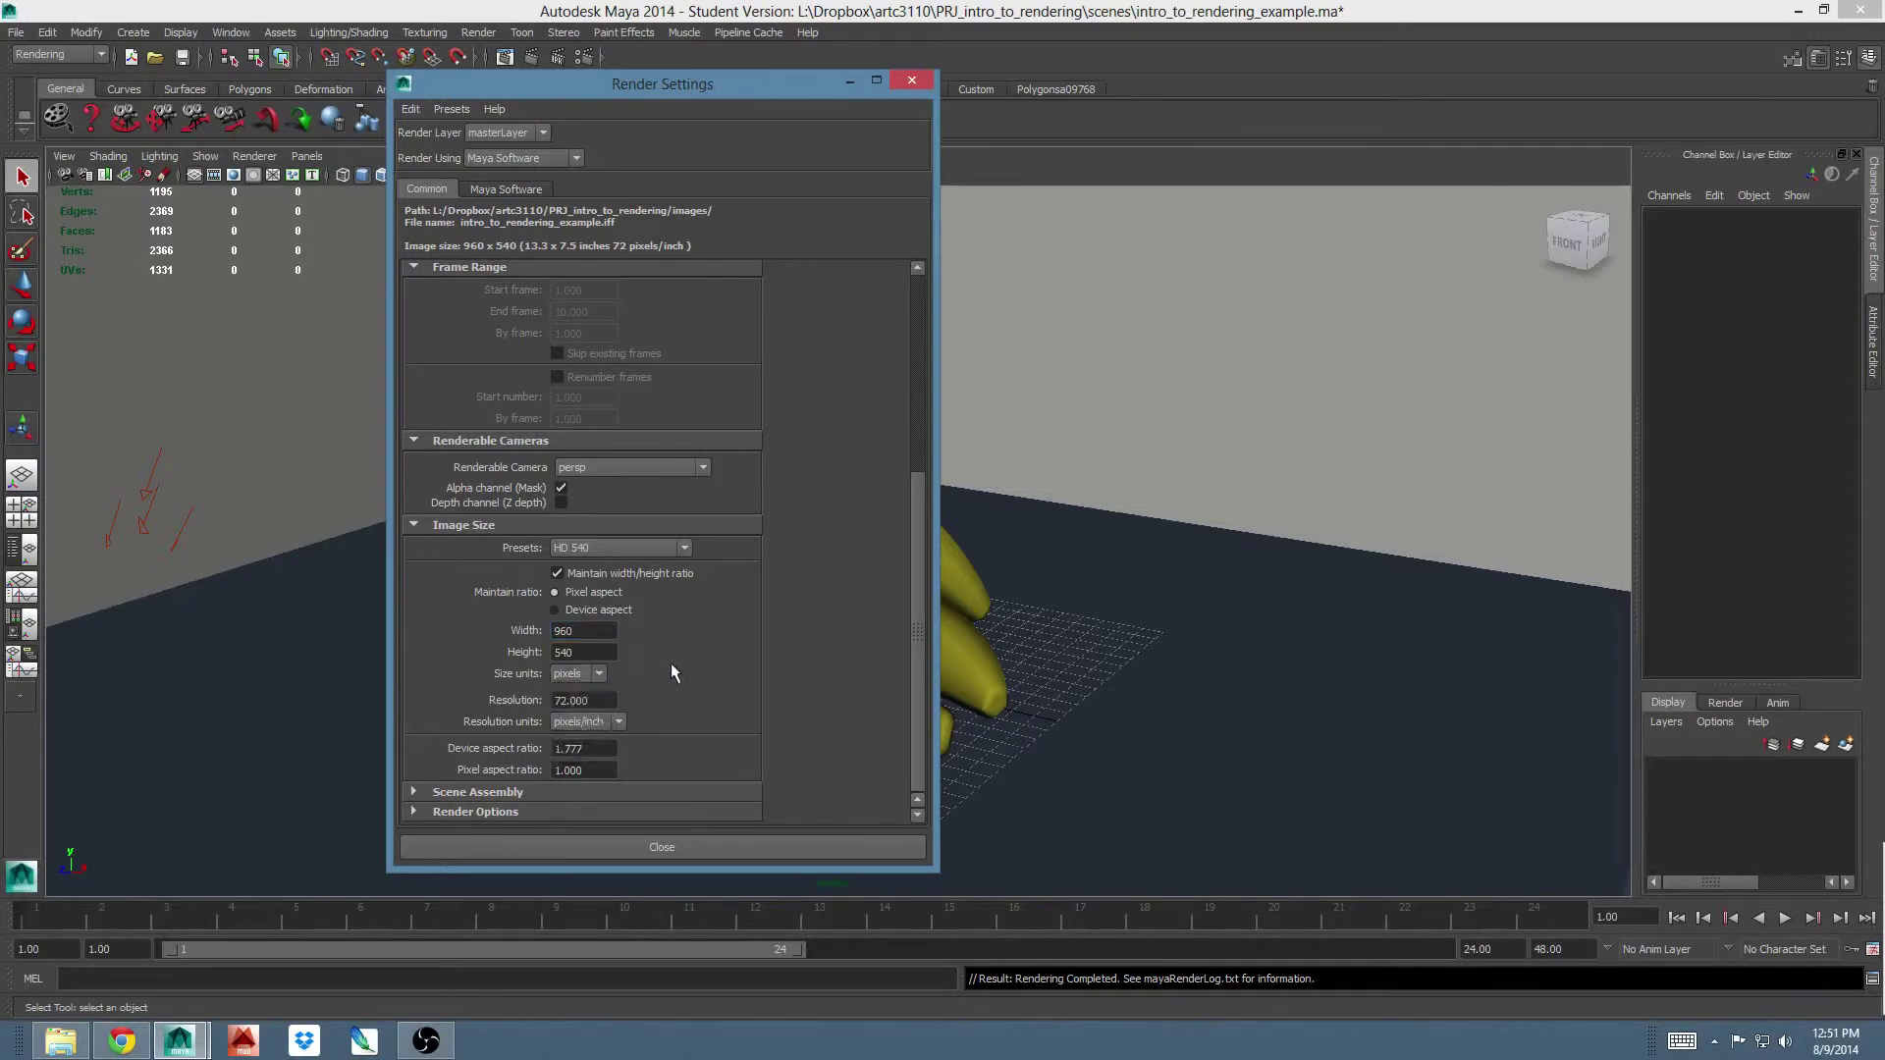
click(618, 722)
click(614, 741)
Step: Try a resolution of 300 pixels/inch, return it to 72, and close Render Settings
drag(602, 705, 545, 699)
text(300)
click(605, 648)
double_click(602, 703)
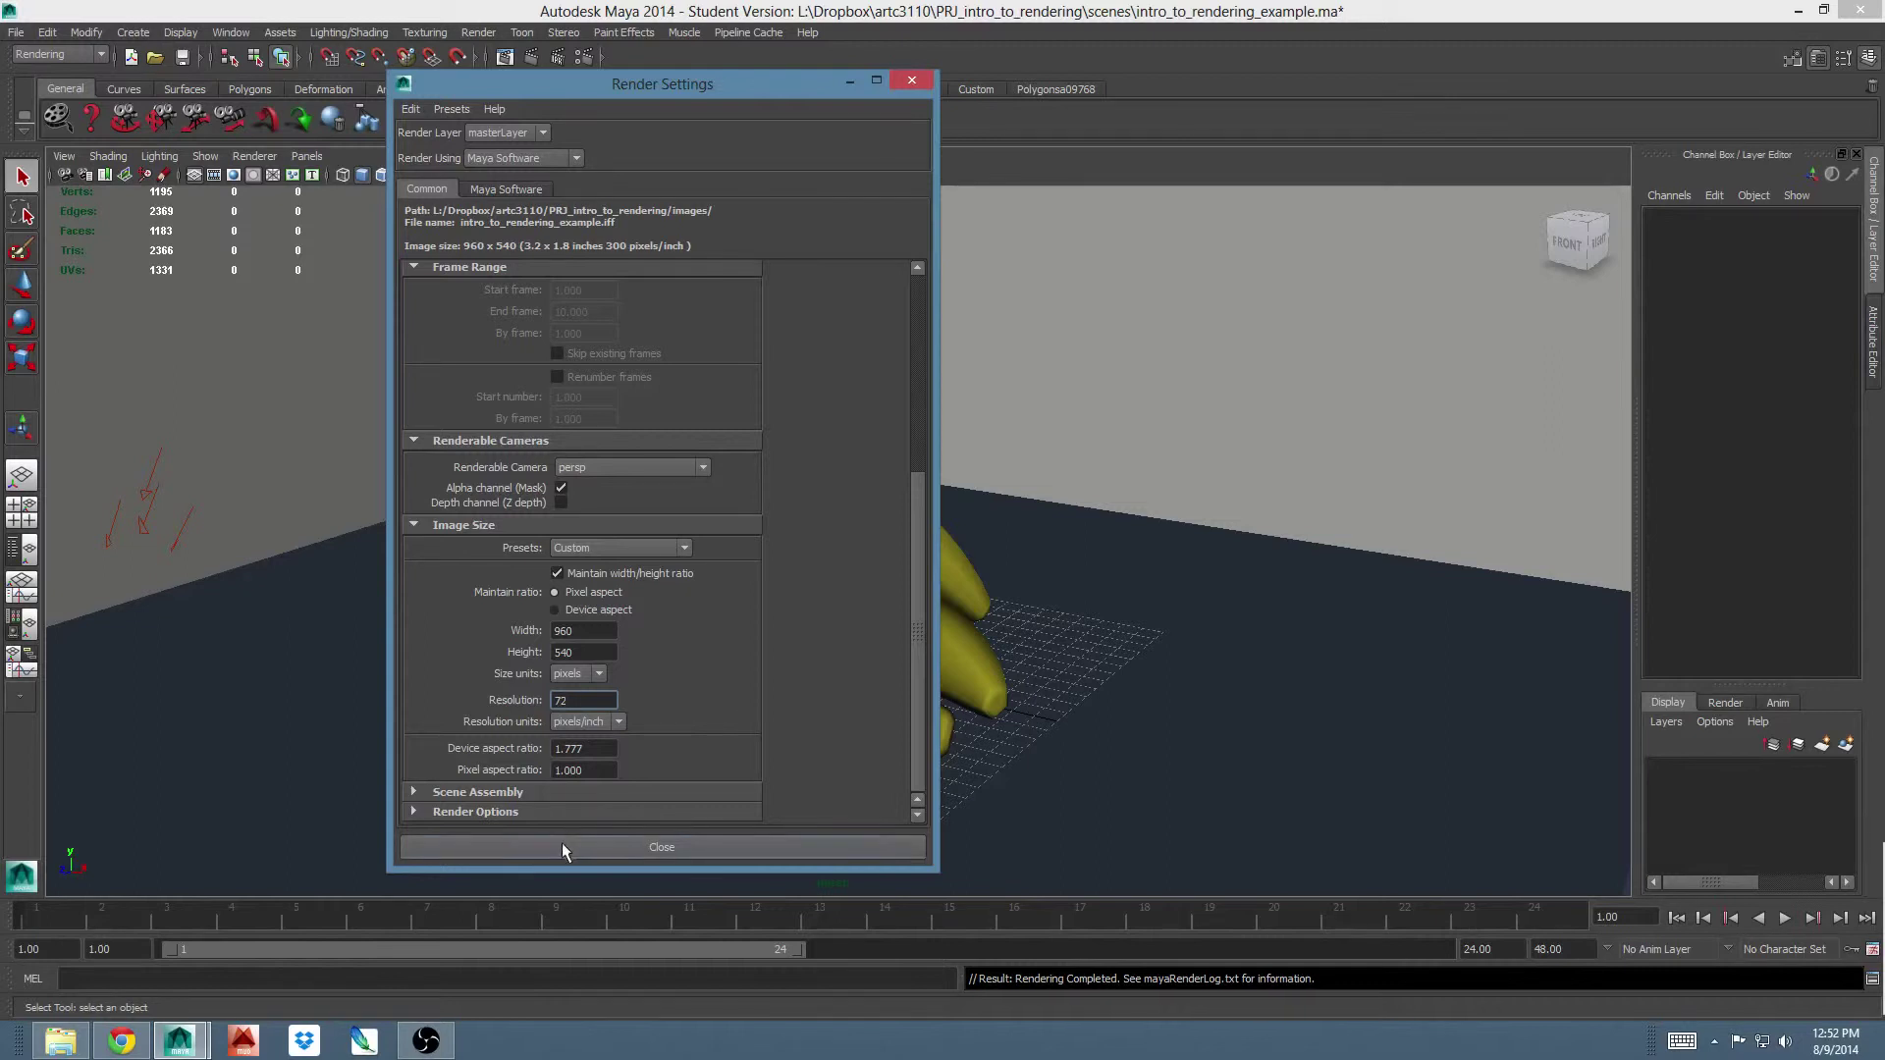
click(562, 847)
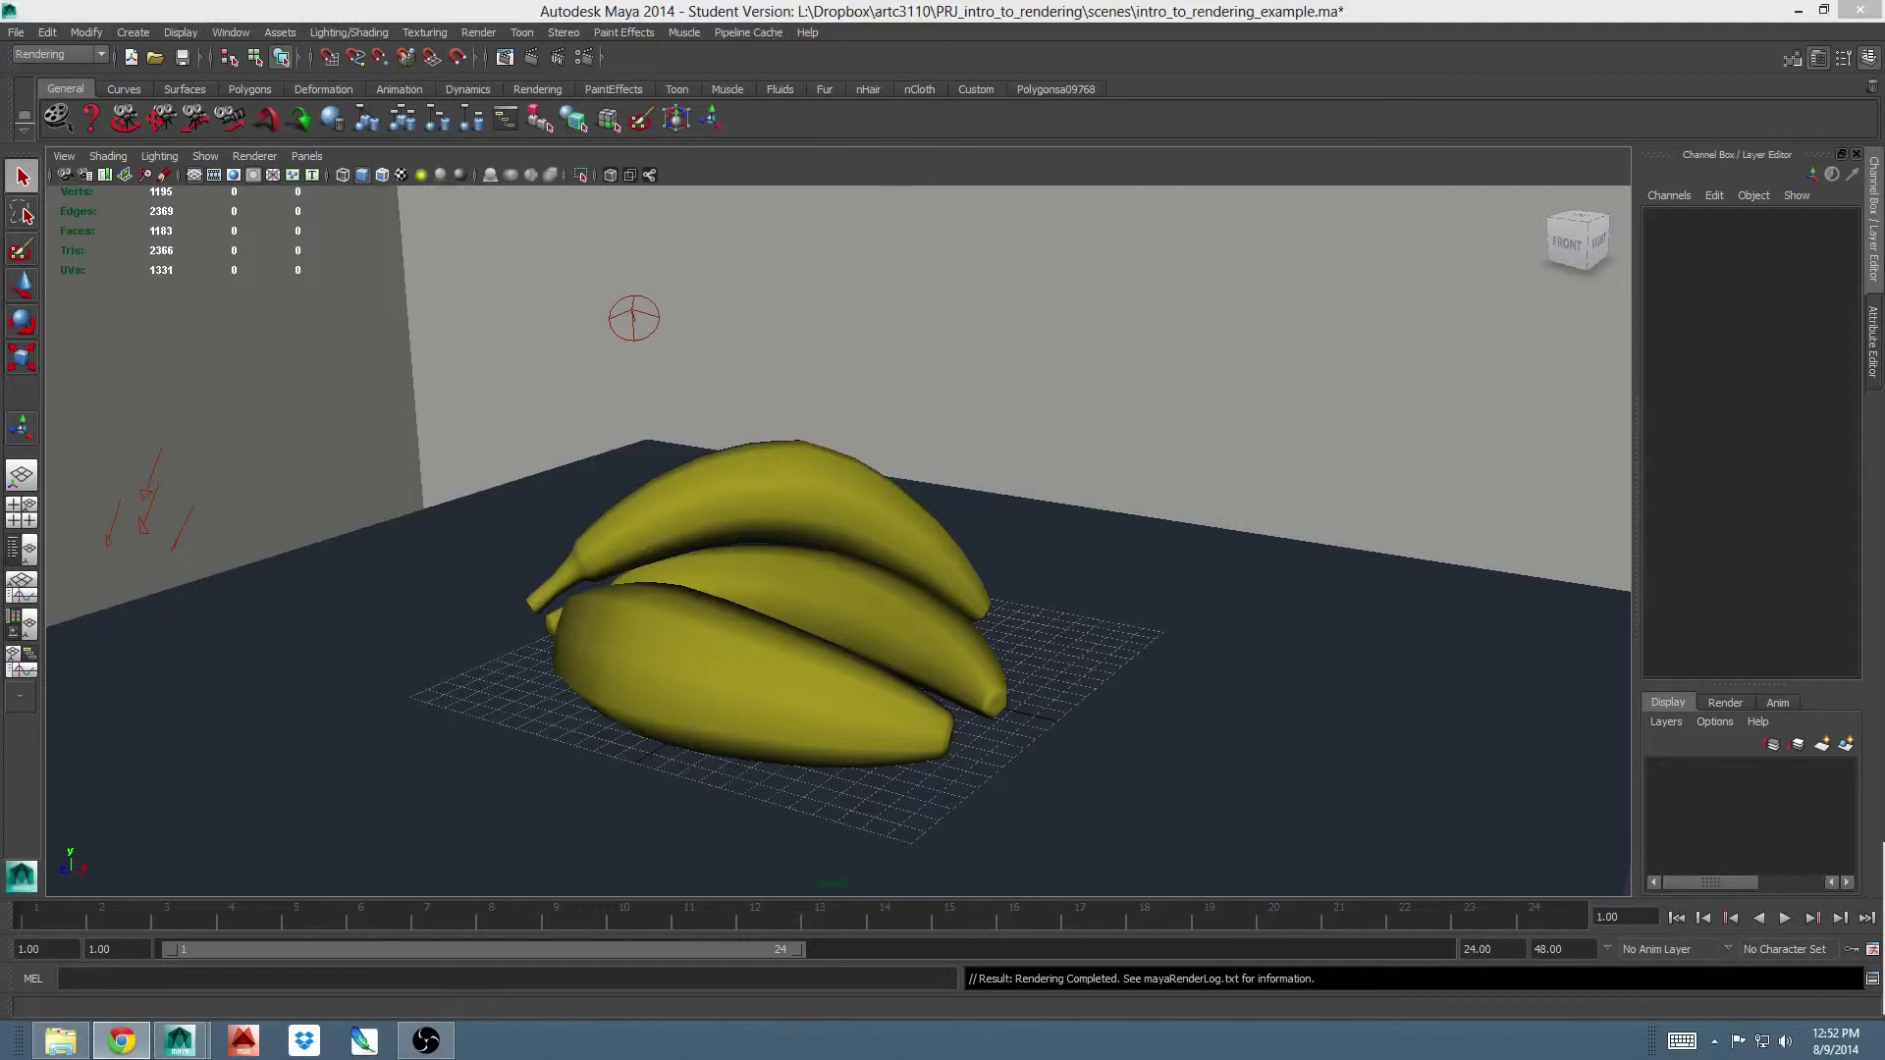
Step: Reopen Render Settings from the status line and show the Maya Software tab
click(585, 57)
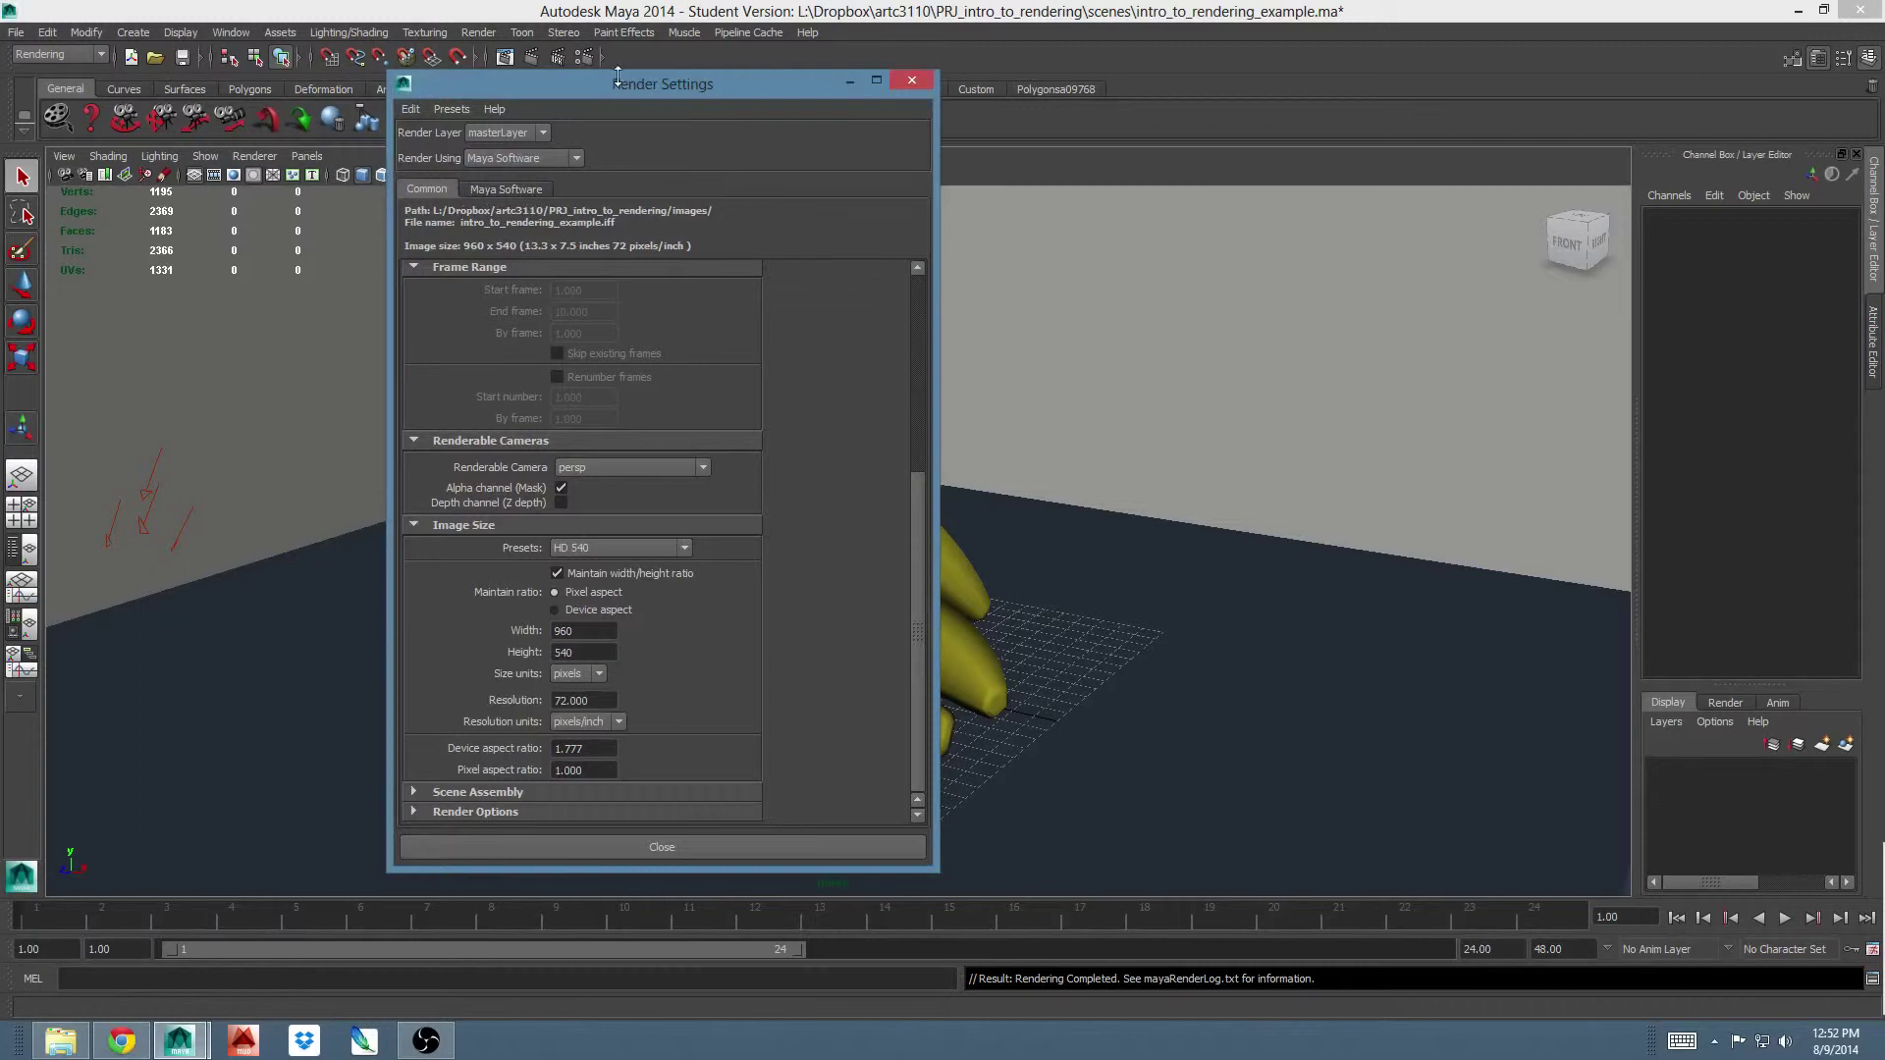
drag(619, 76, 654, 119)
click(534, 228)
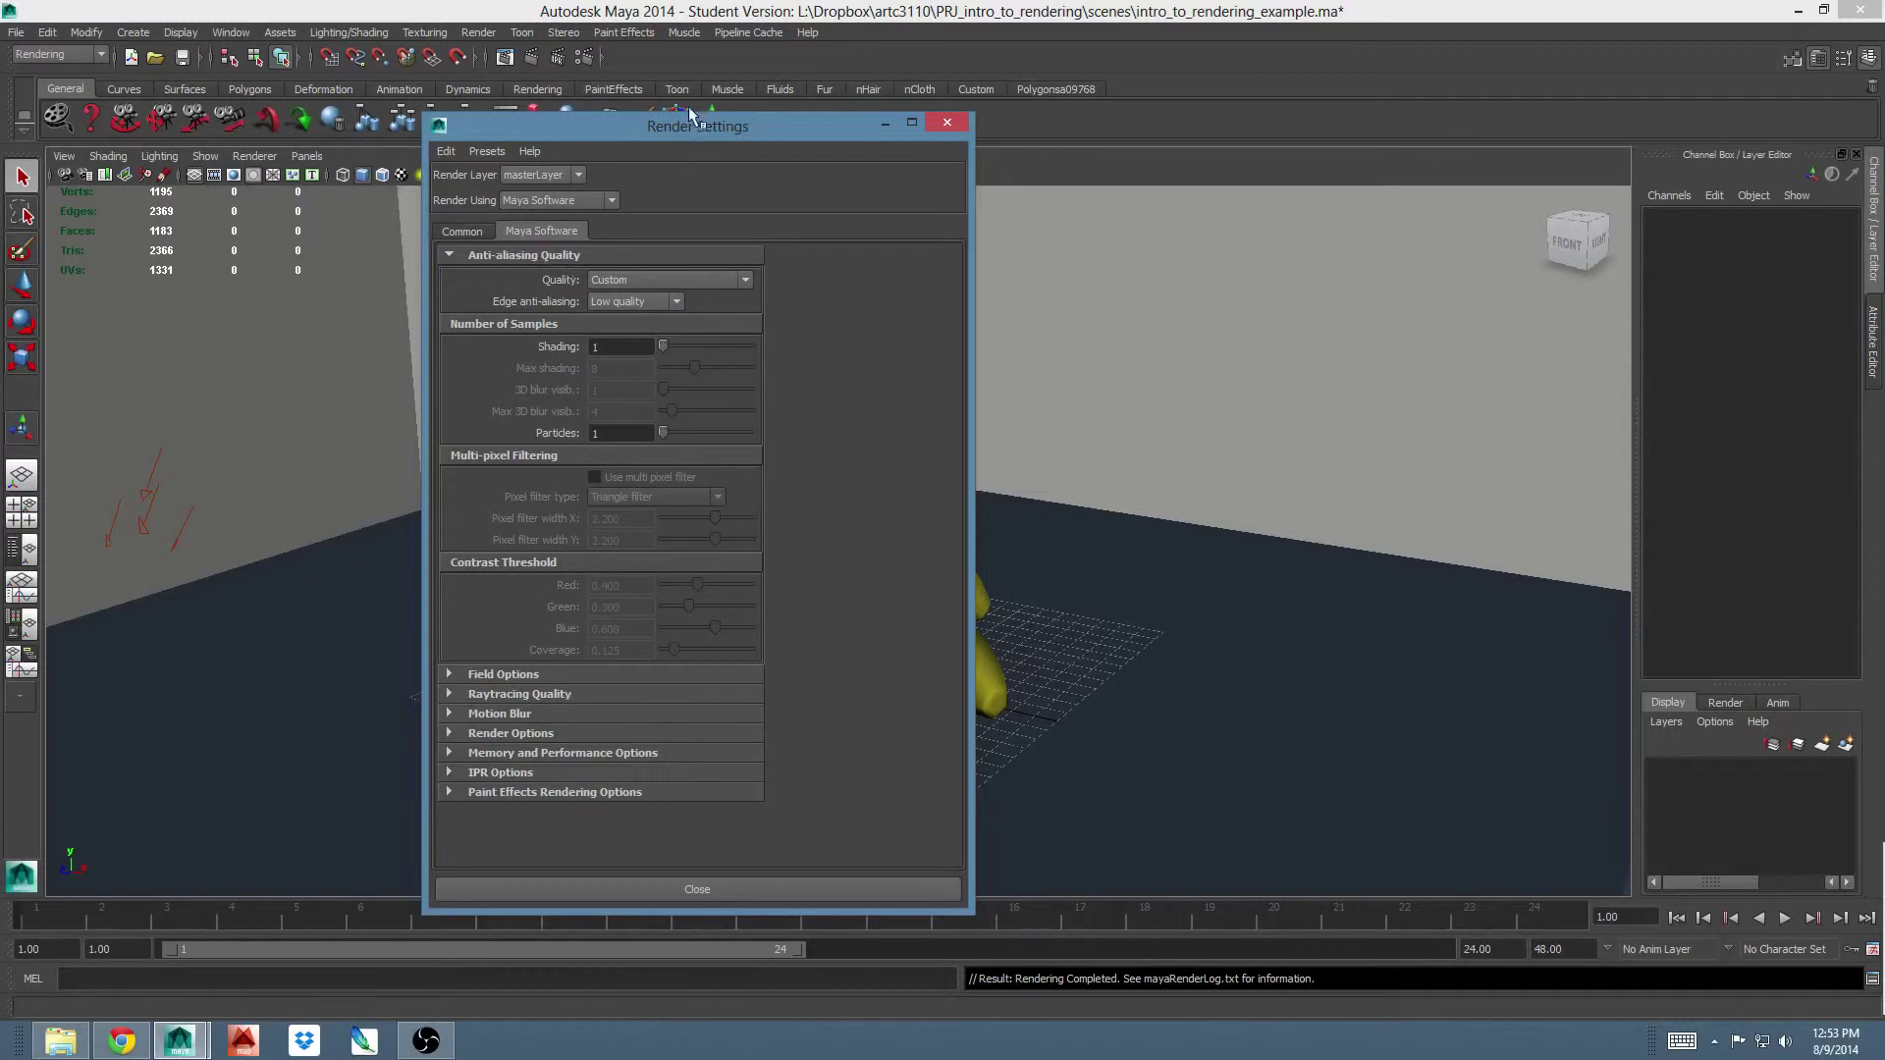
Step: Review the Anti-aliasing Quality presets, keeping Custom as the quality setting
drag(698, 128, 683, 137)
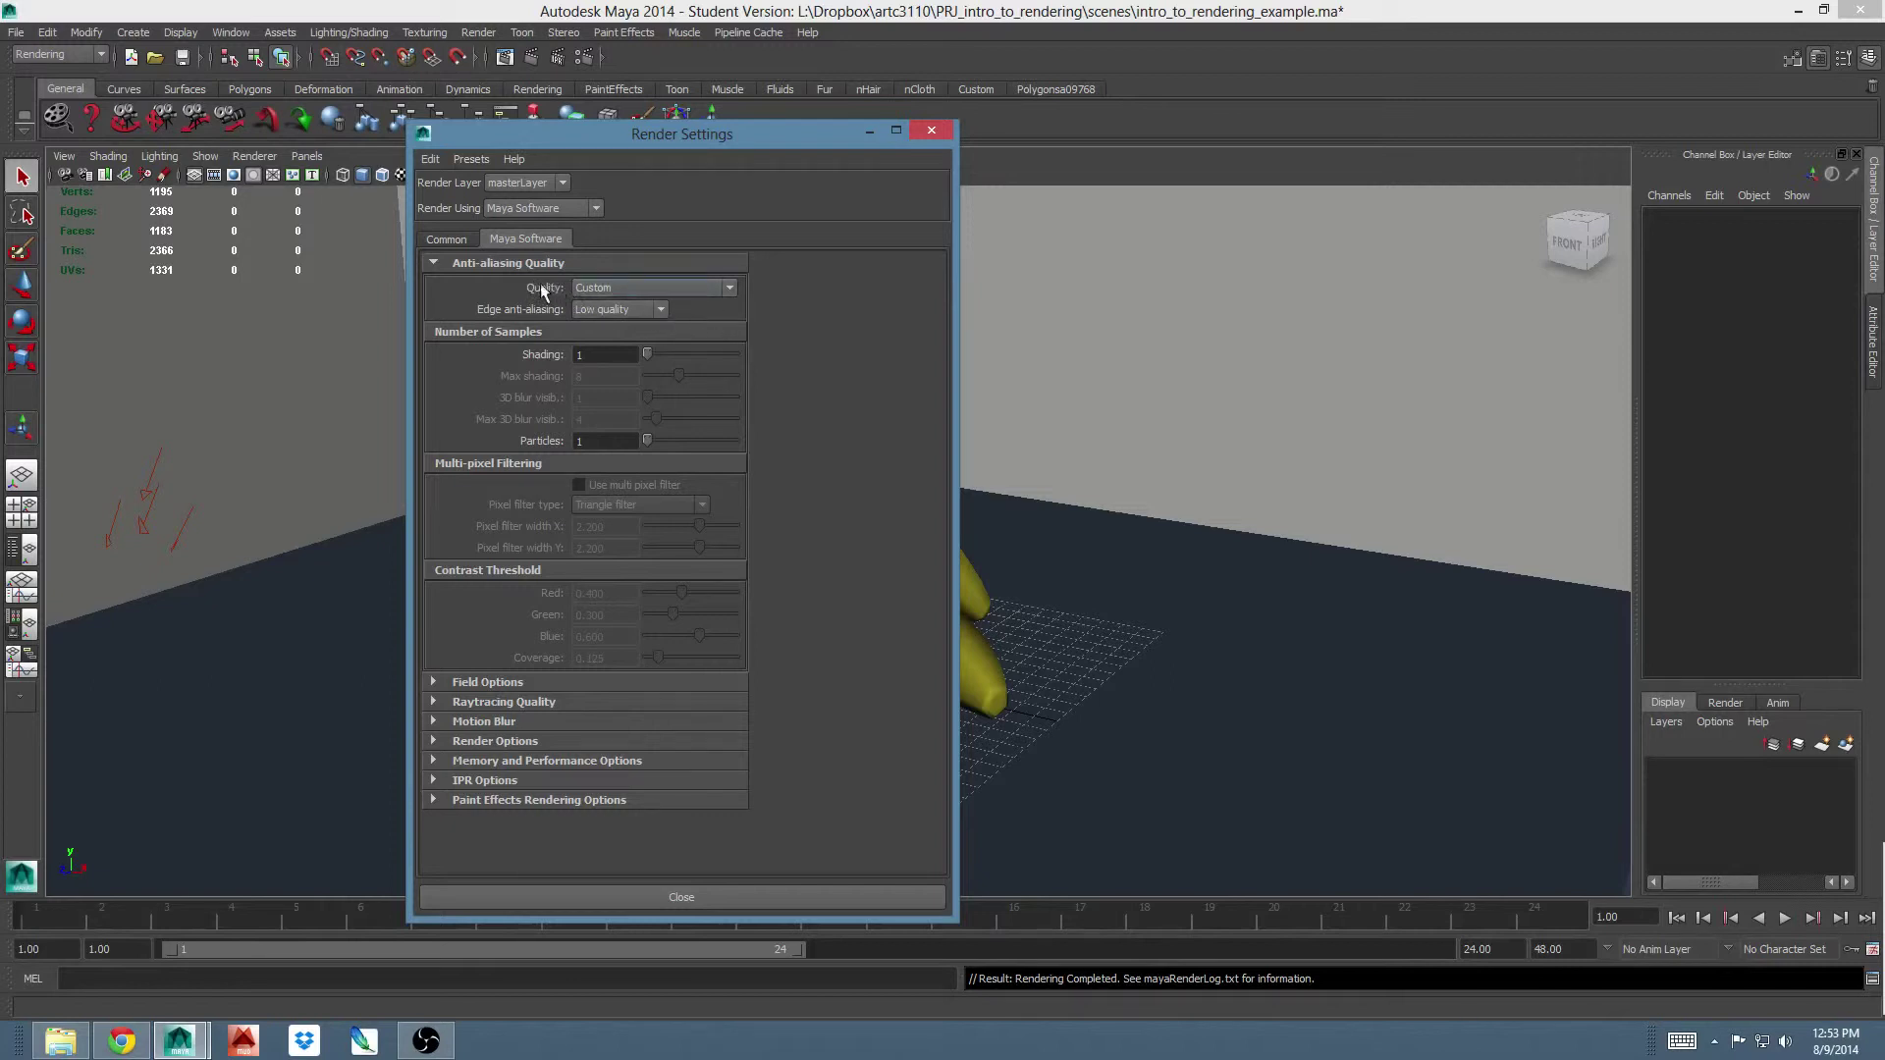
click(729, 287)
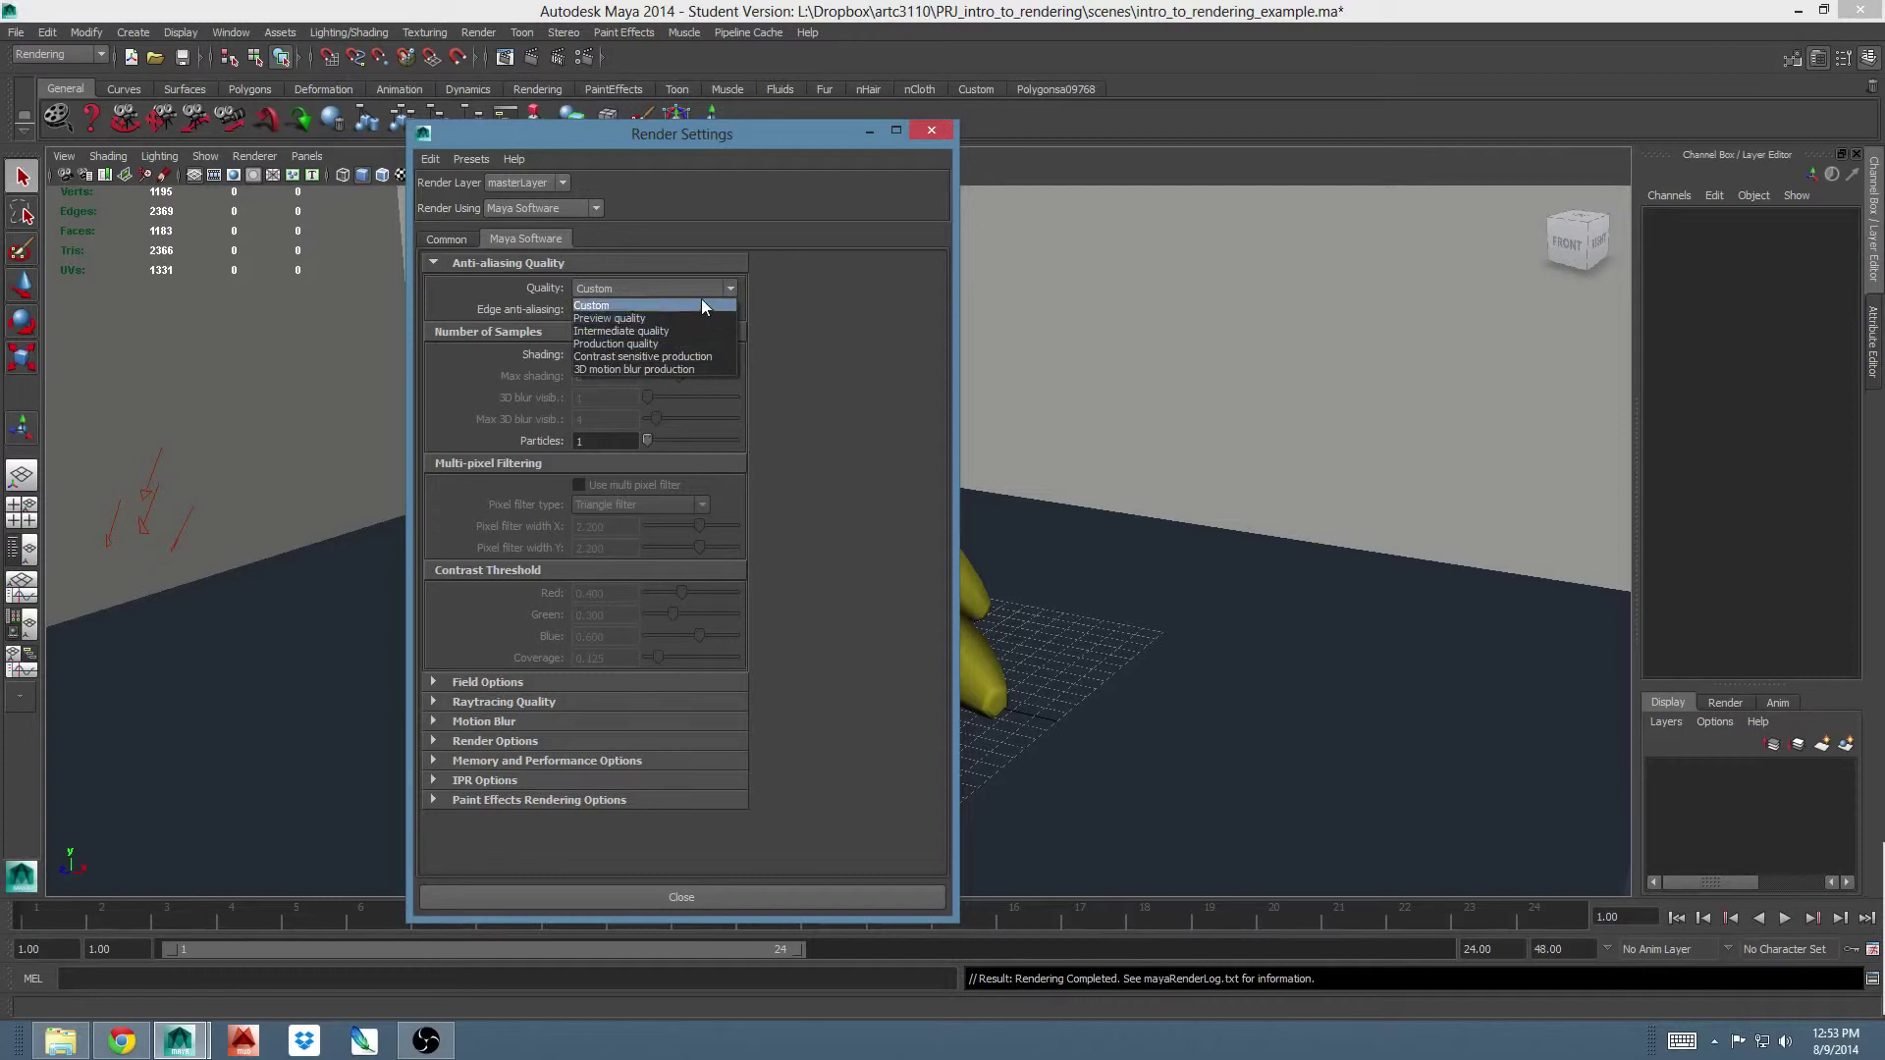
click(701, 303)
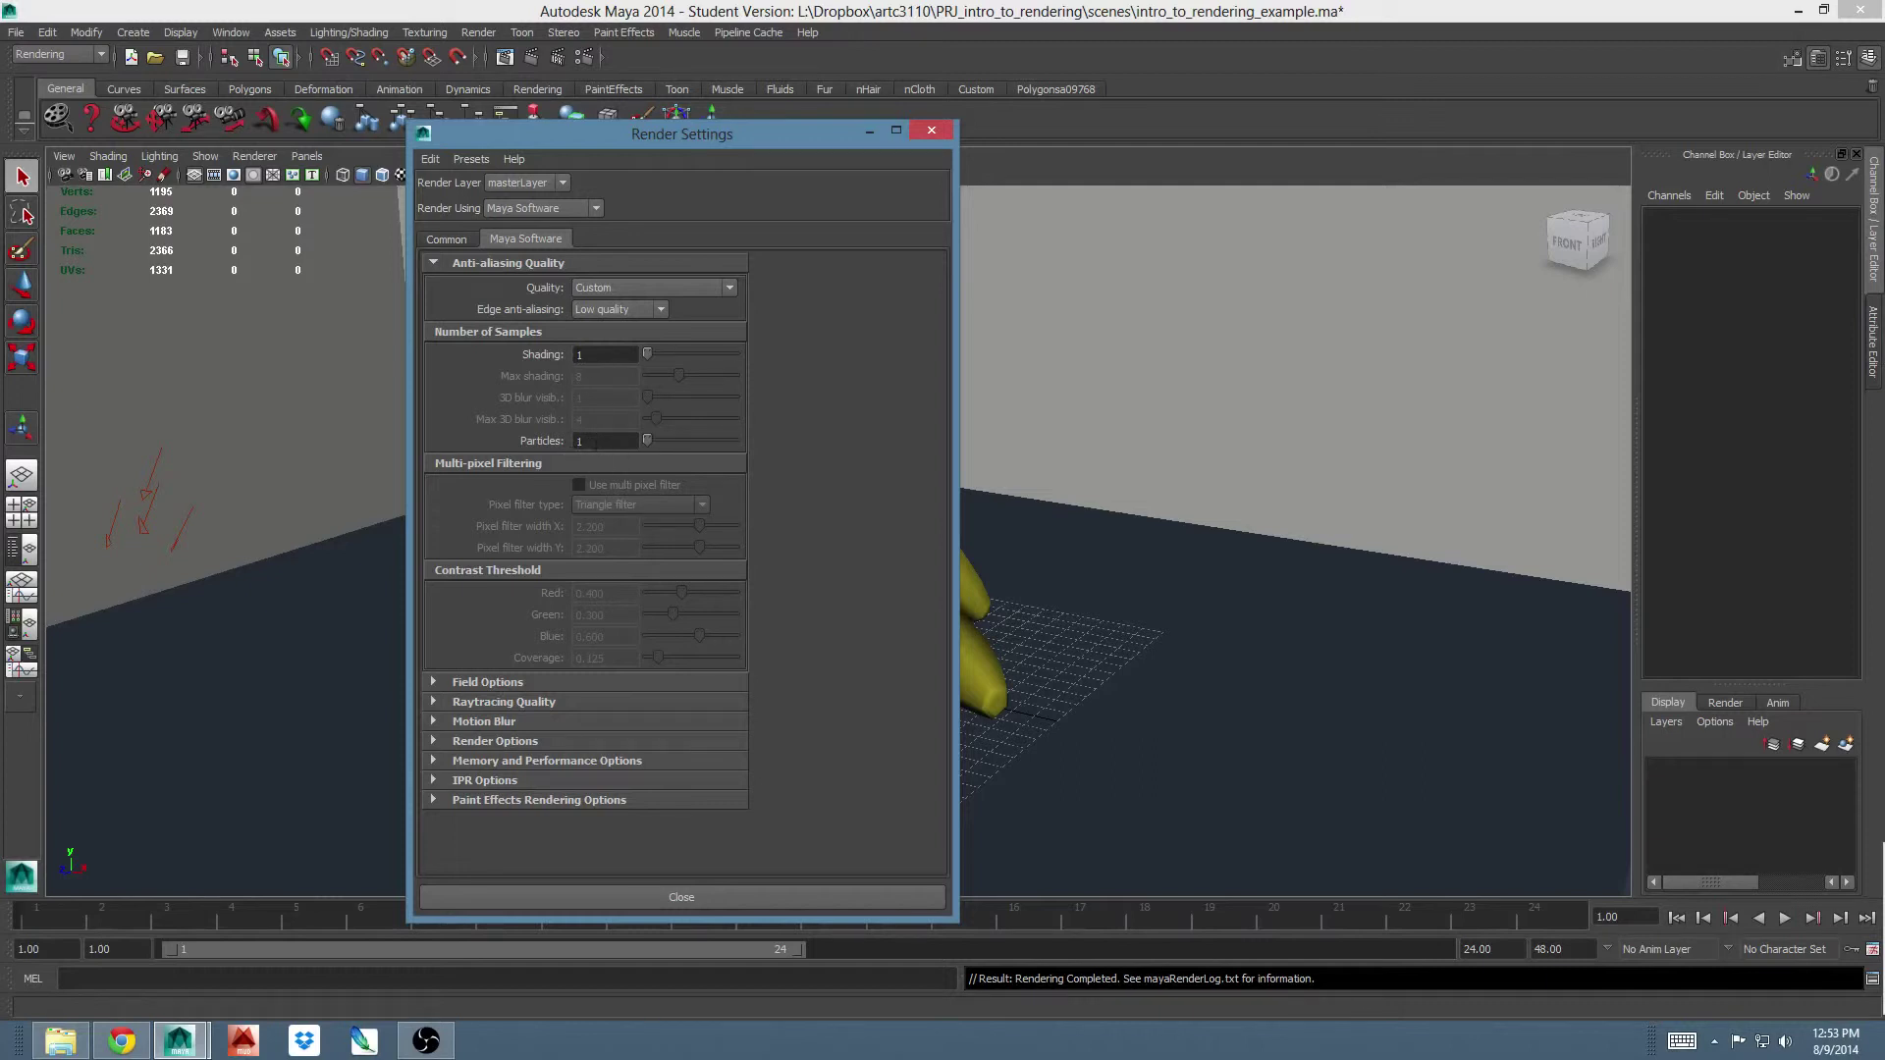
click(668, 286)
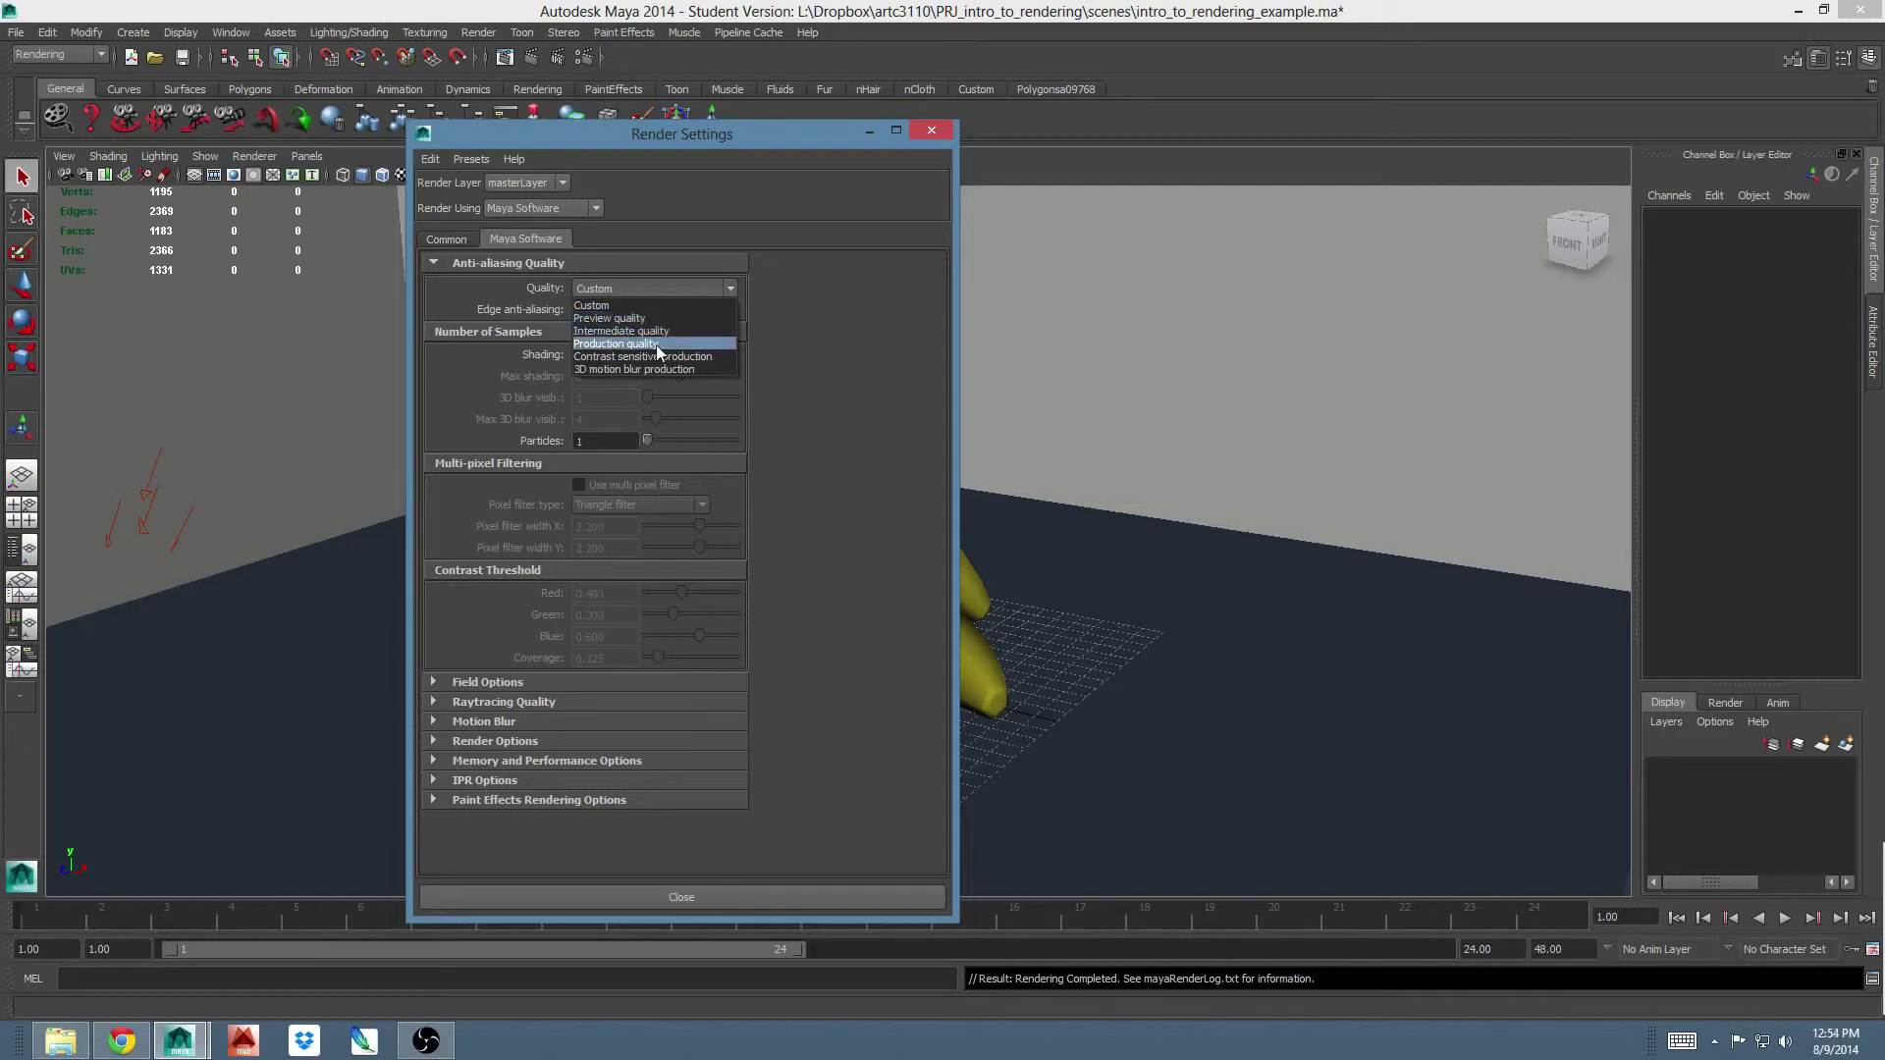
click(795, 335)
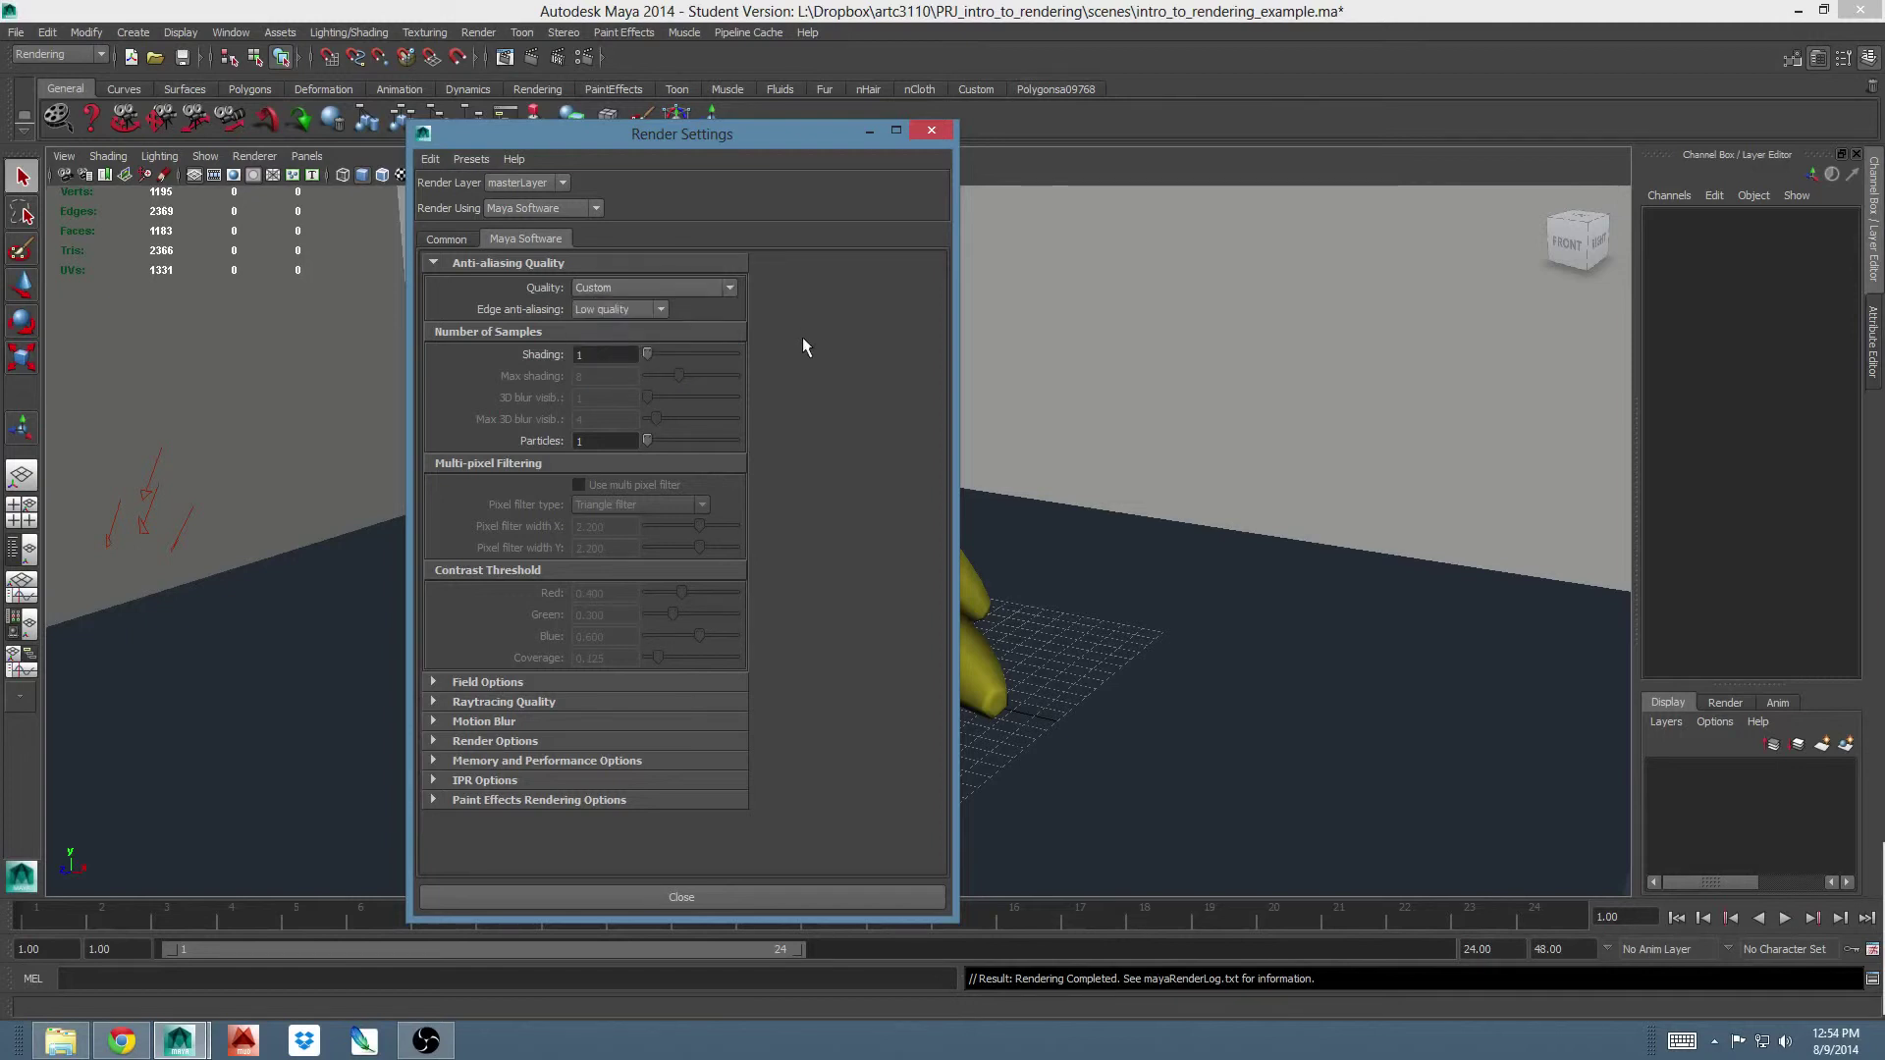
click(660, 306)
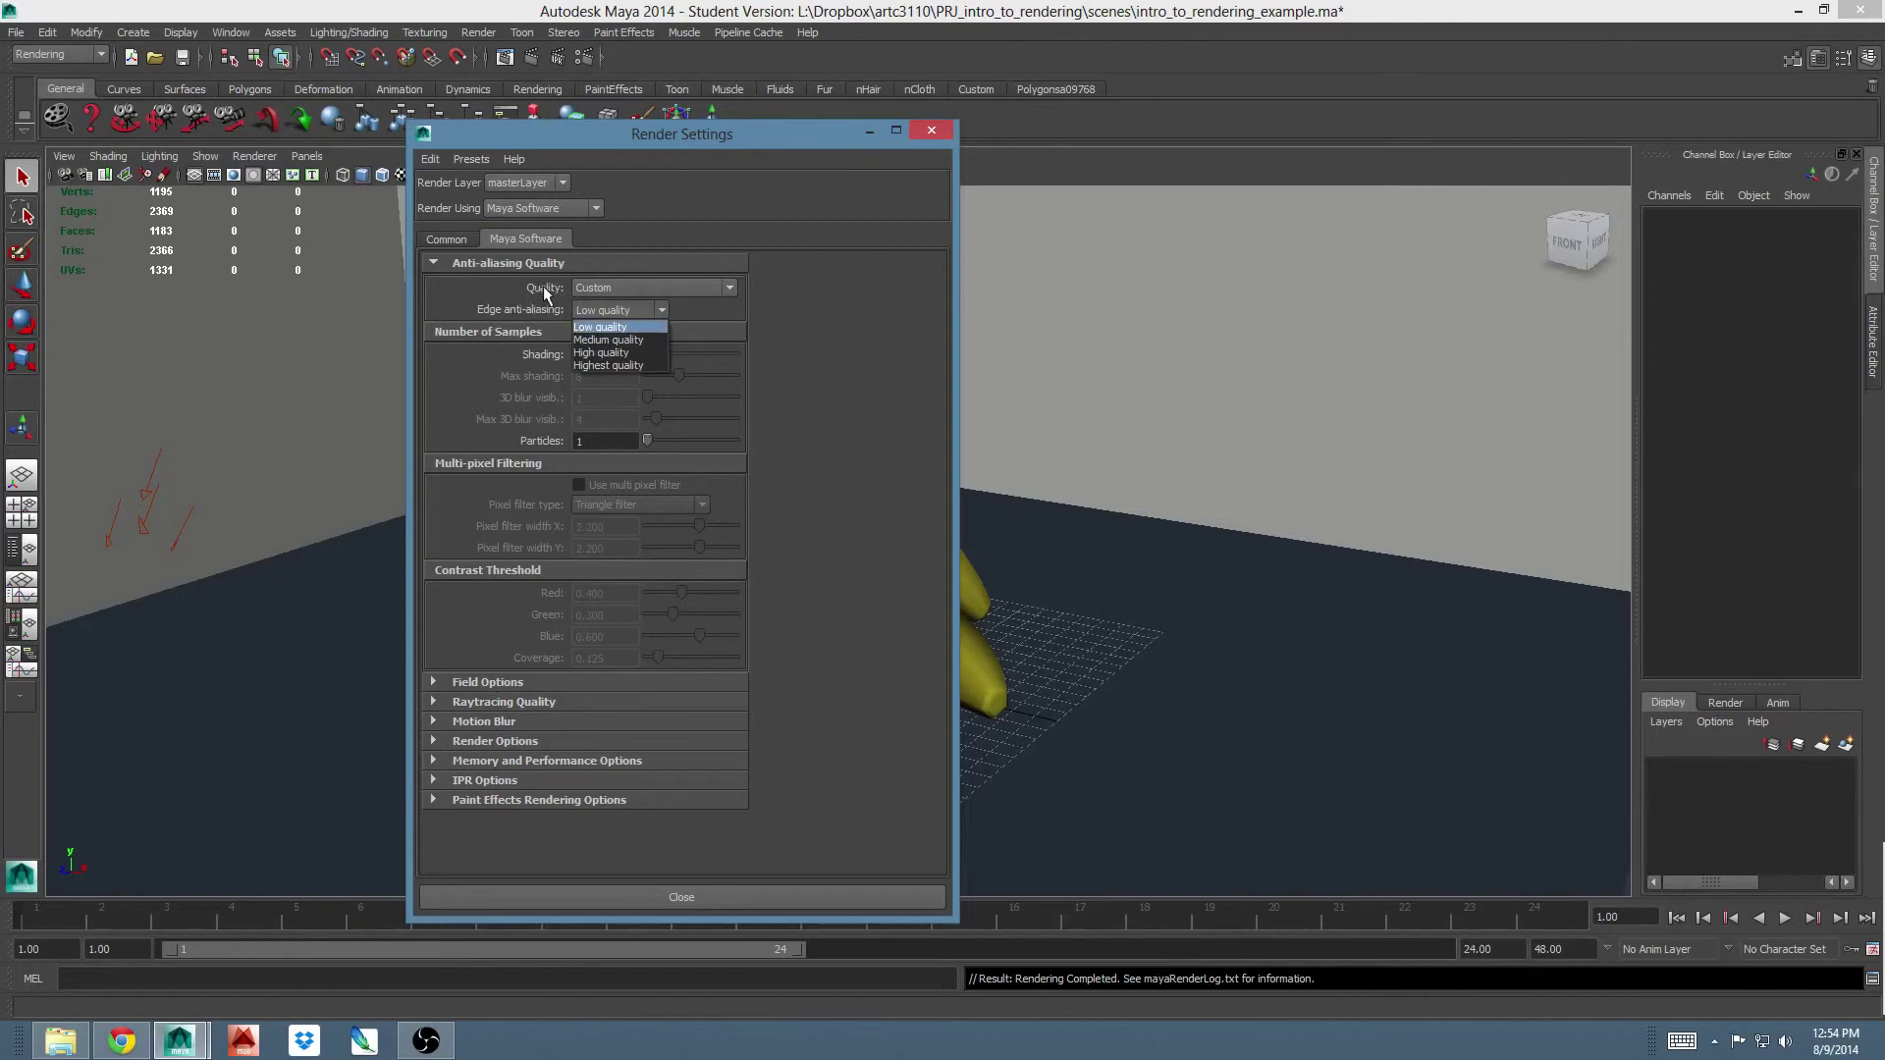
click(730, 314)
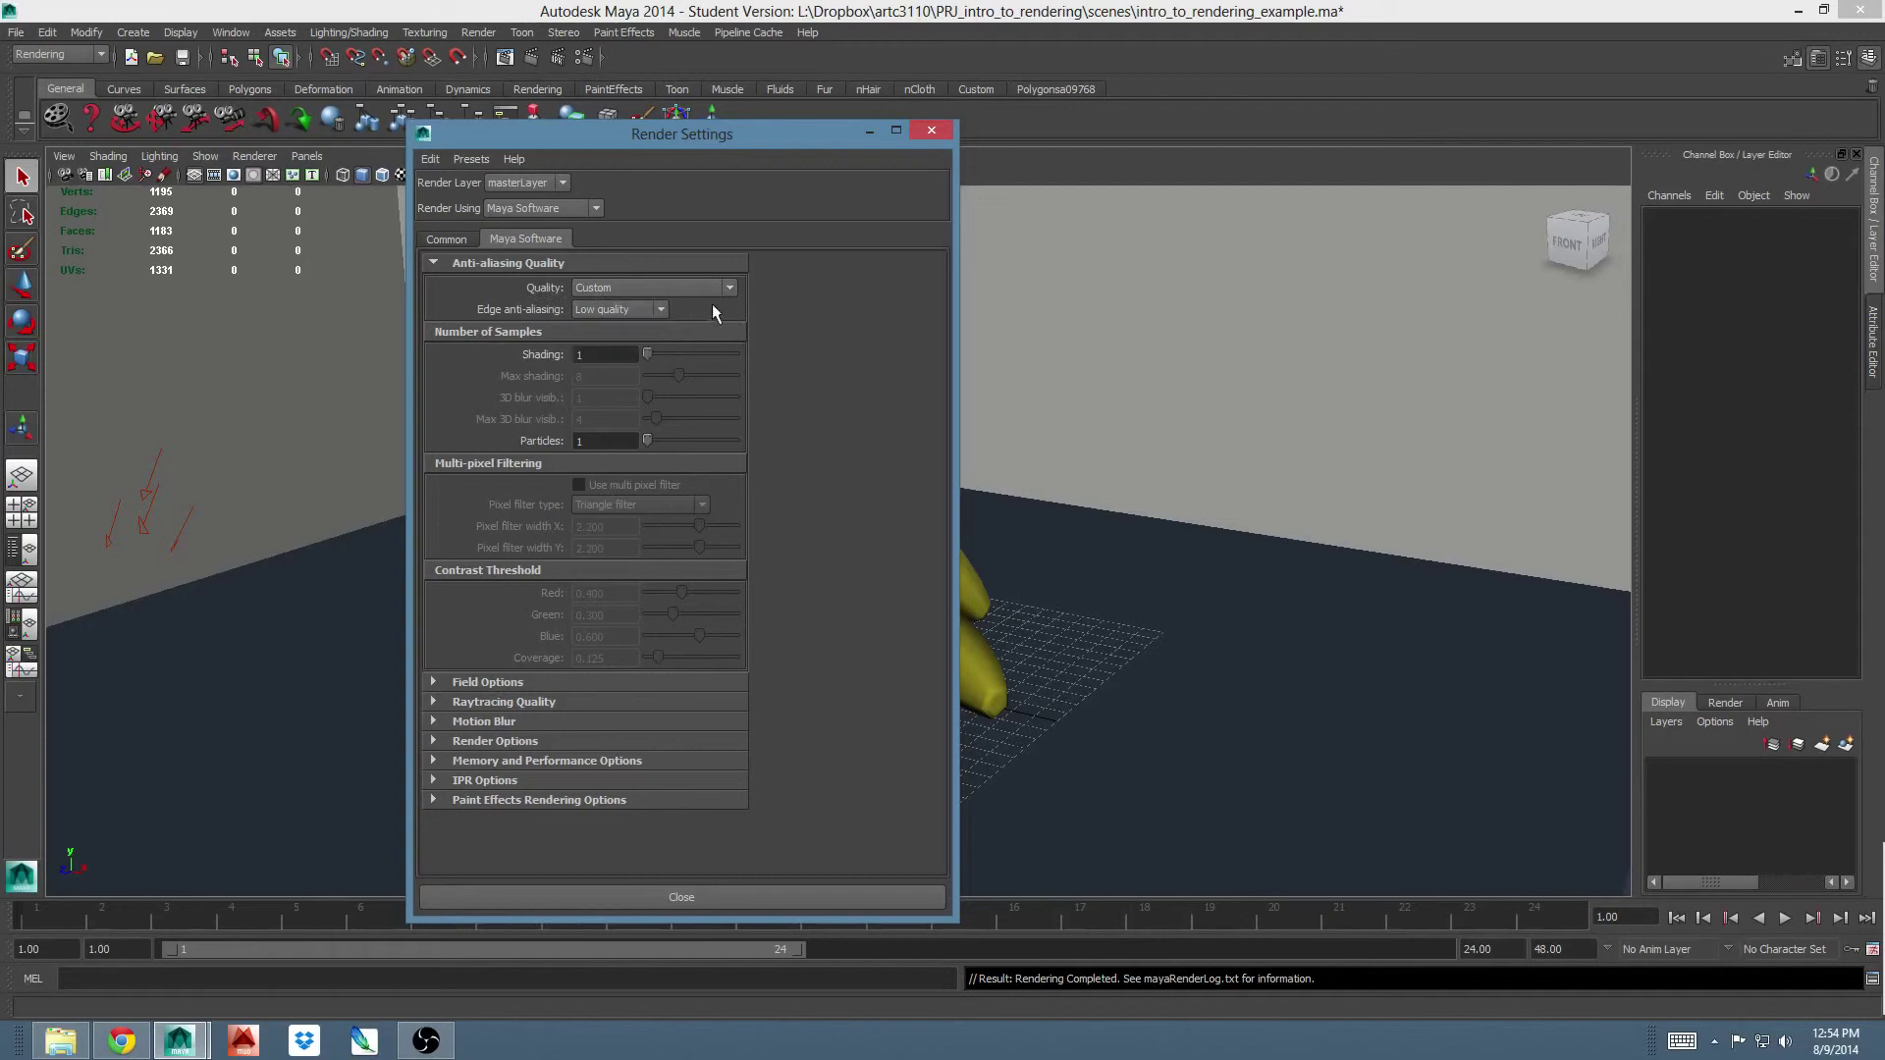
click(717, 286)
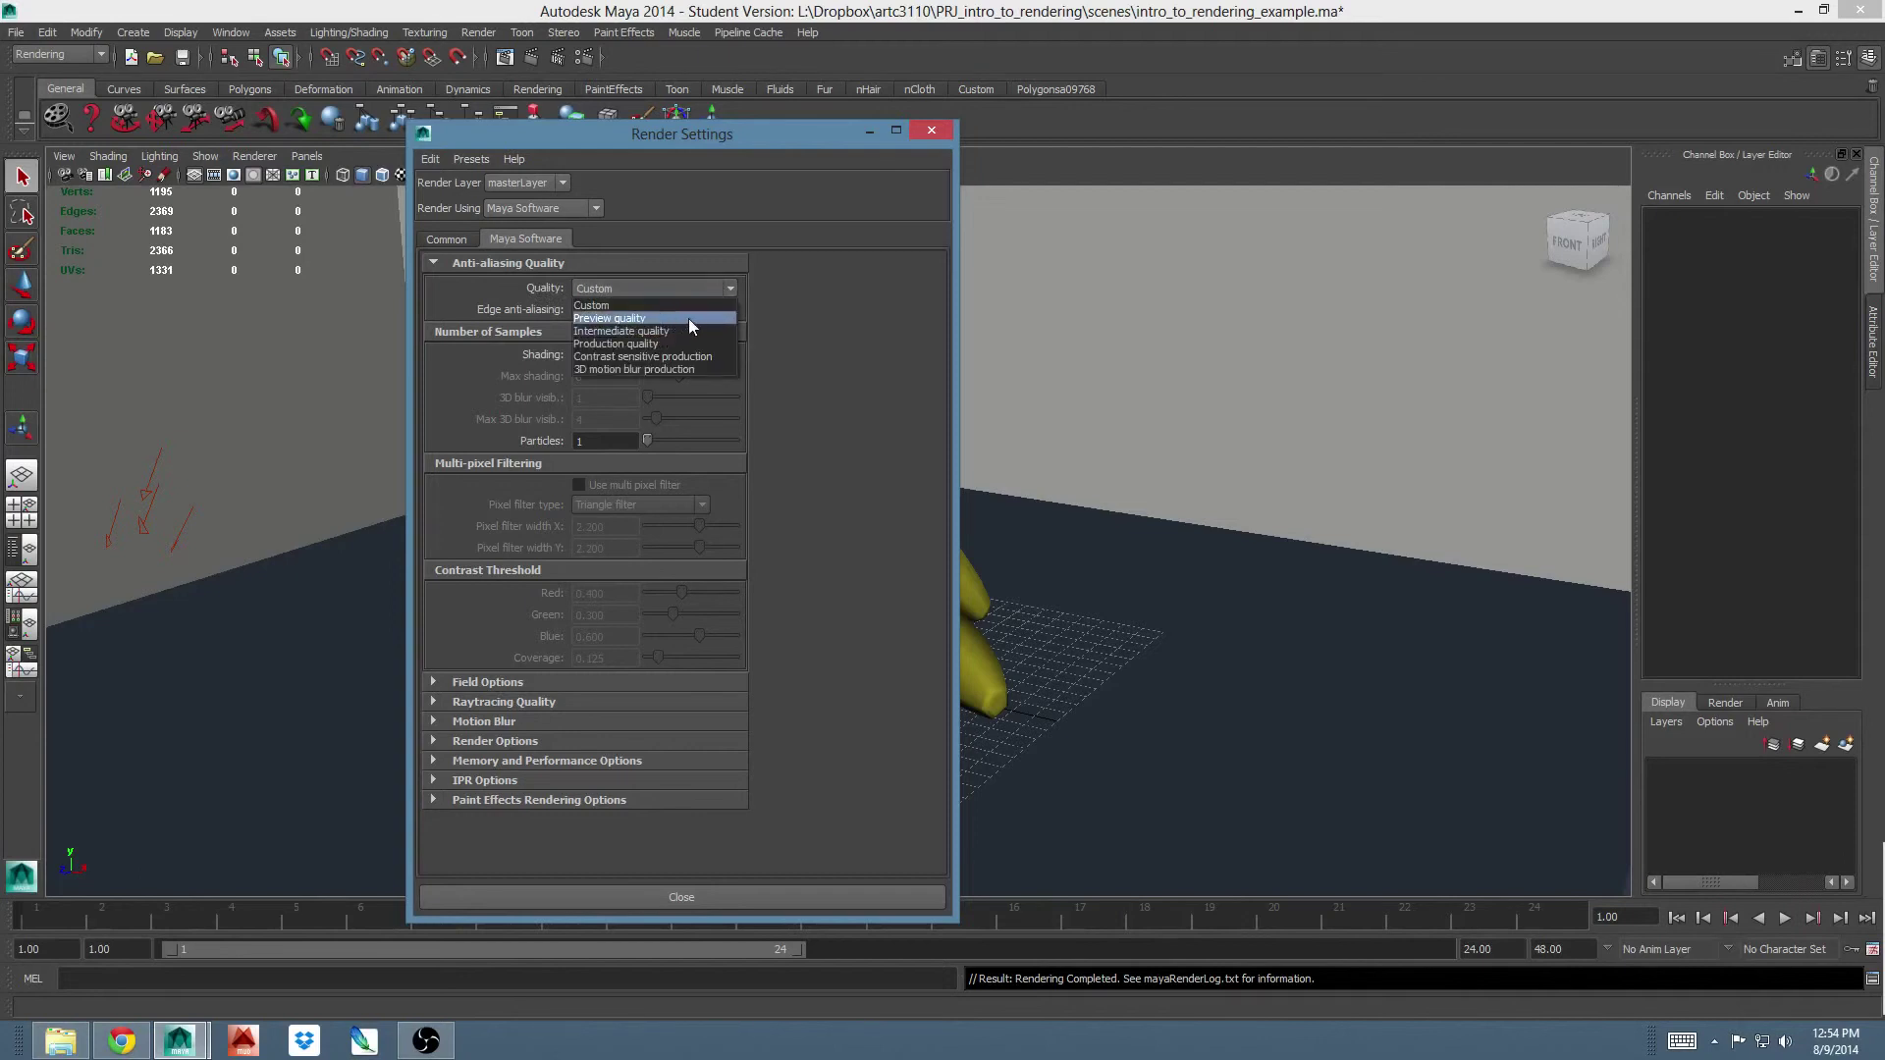
click(779, 307)
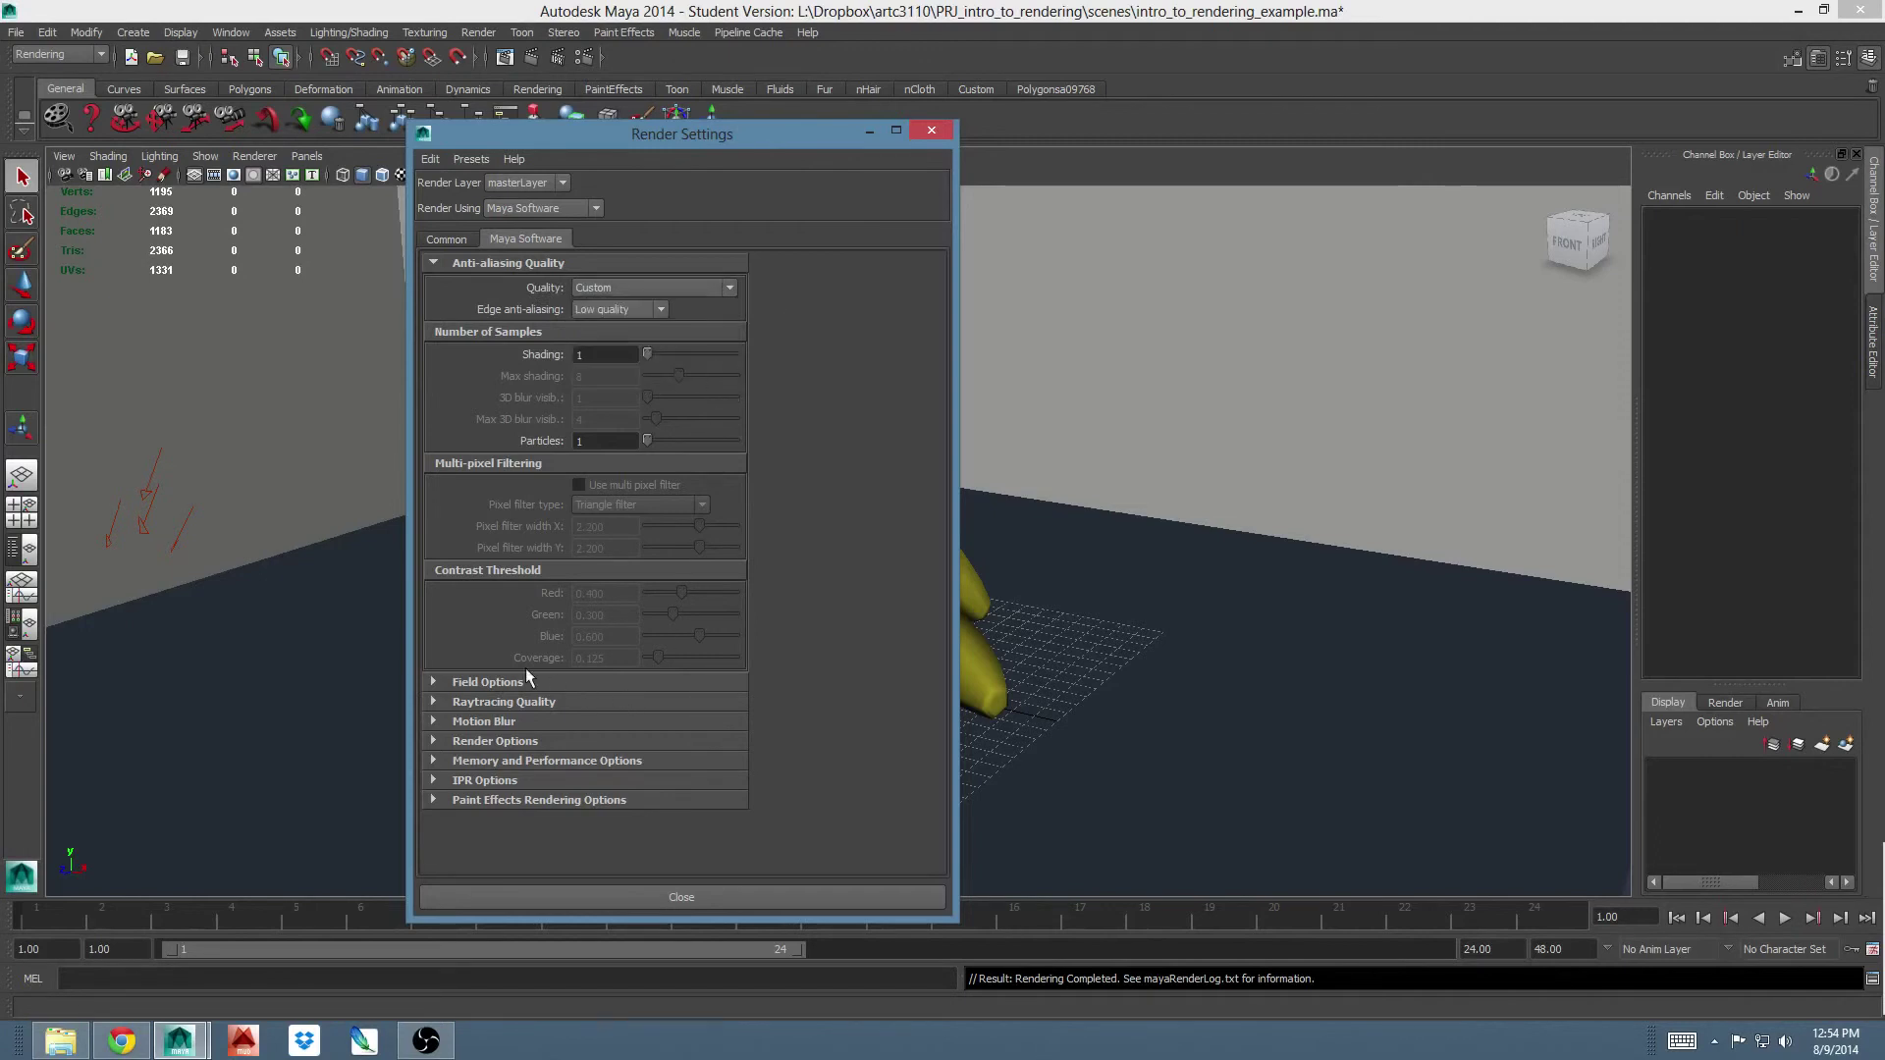
Step: Enable raytracing with reflections 1, refractions 6 and shadows 2, then close Render Settings
click(433, 702)
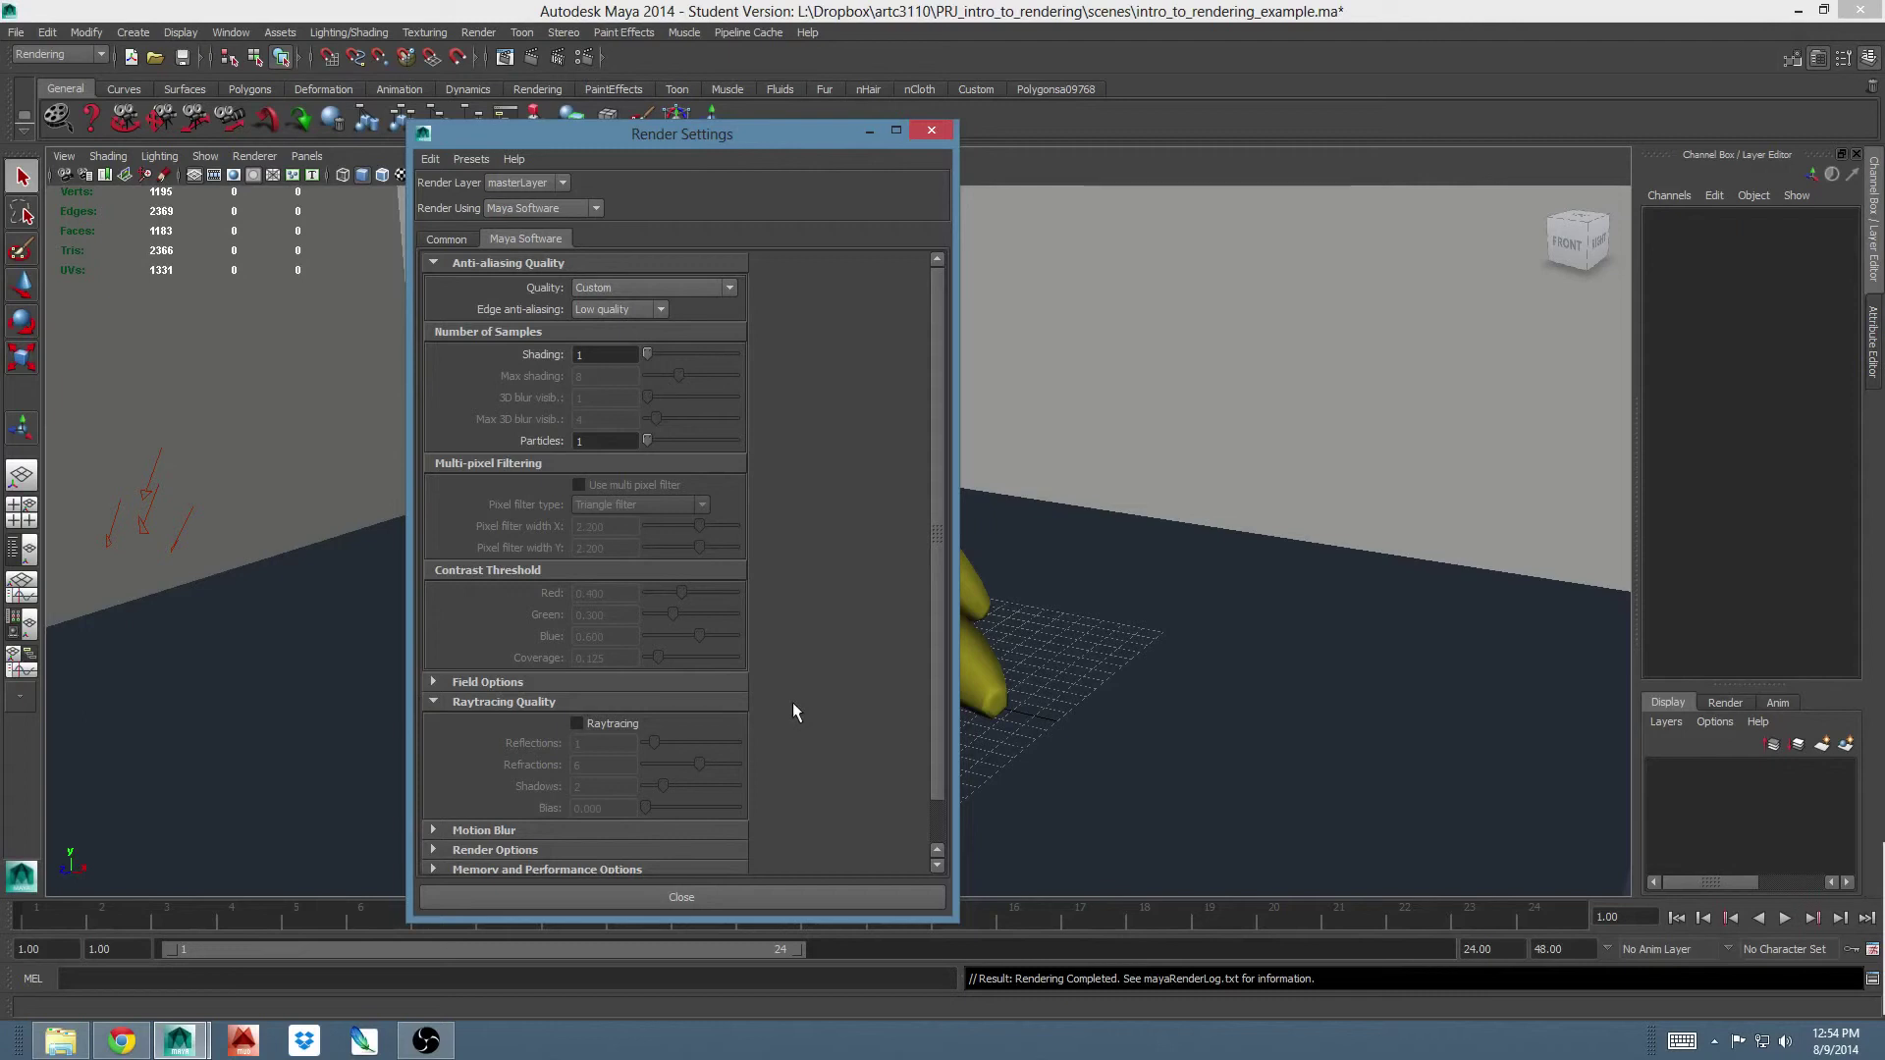
click(576, 723)
scroll(935, 666, down, 2)
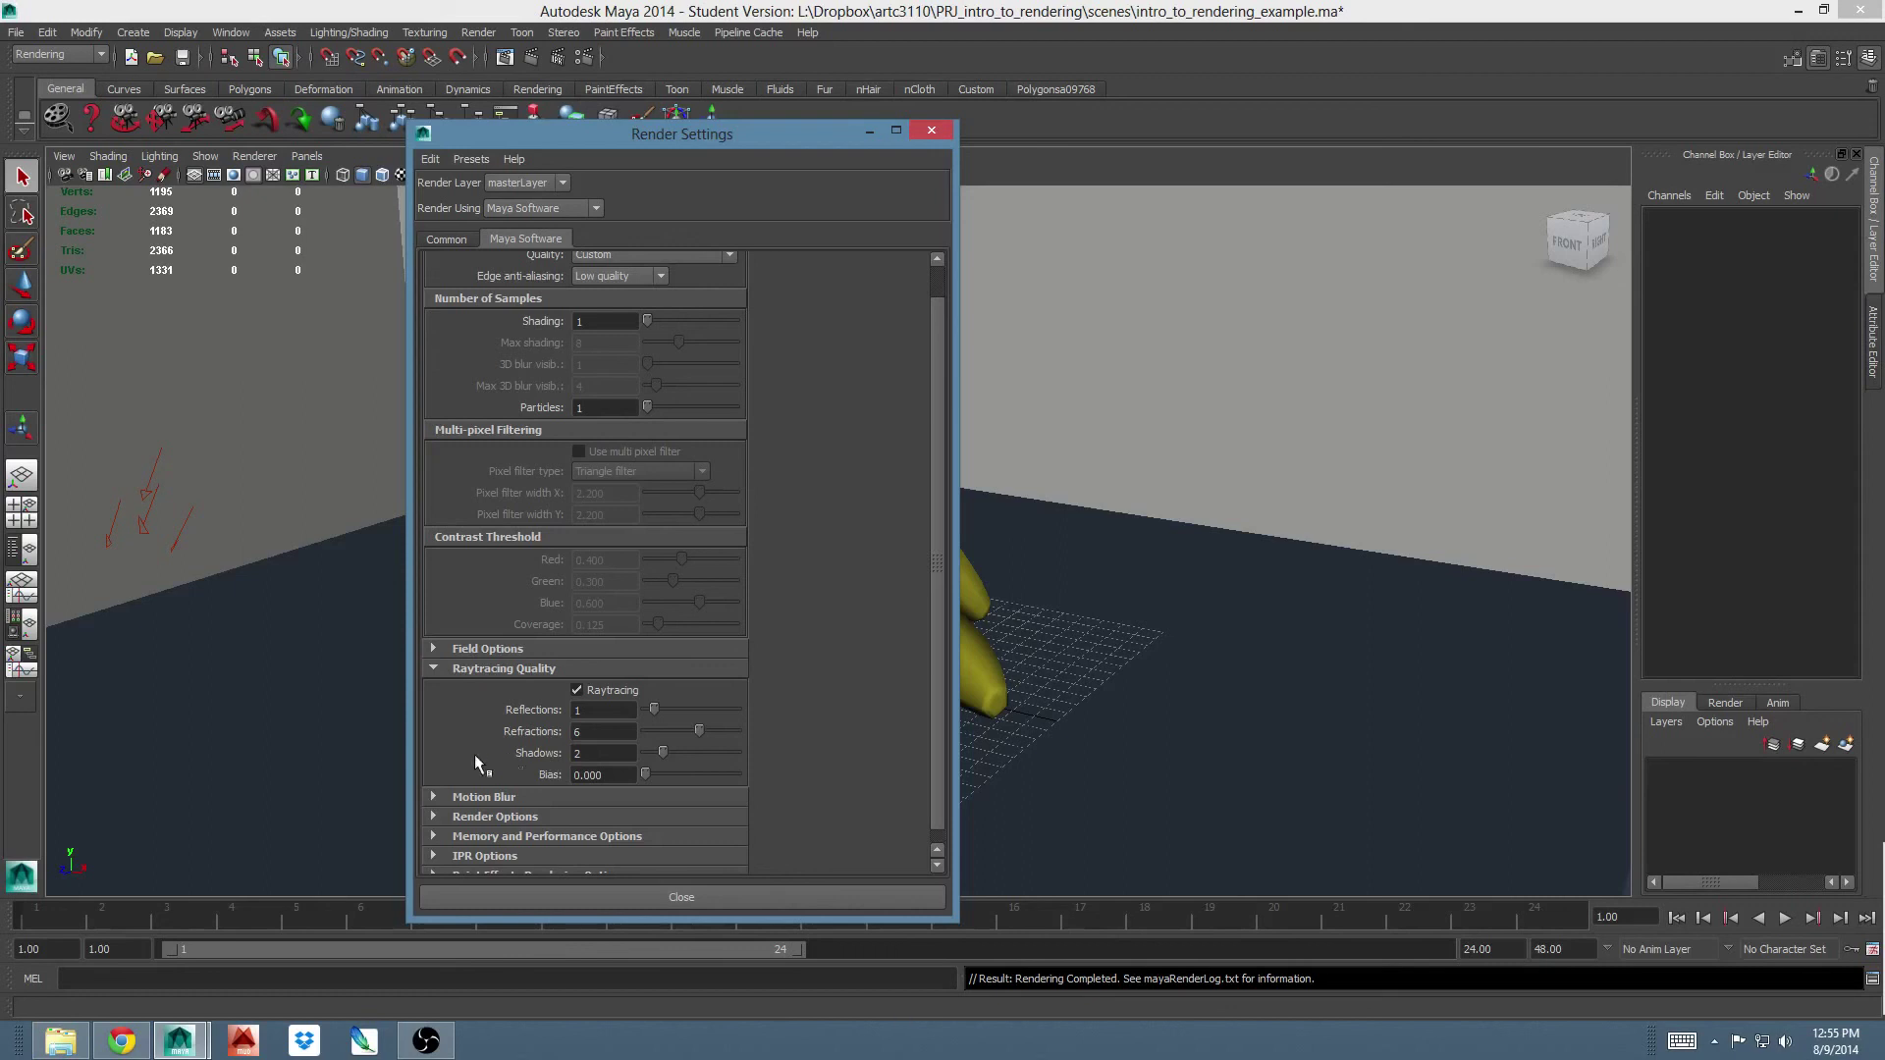
click(926, 133)
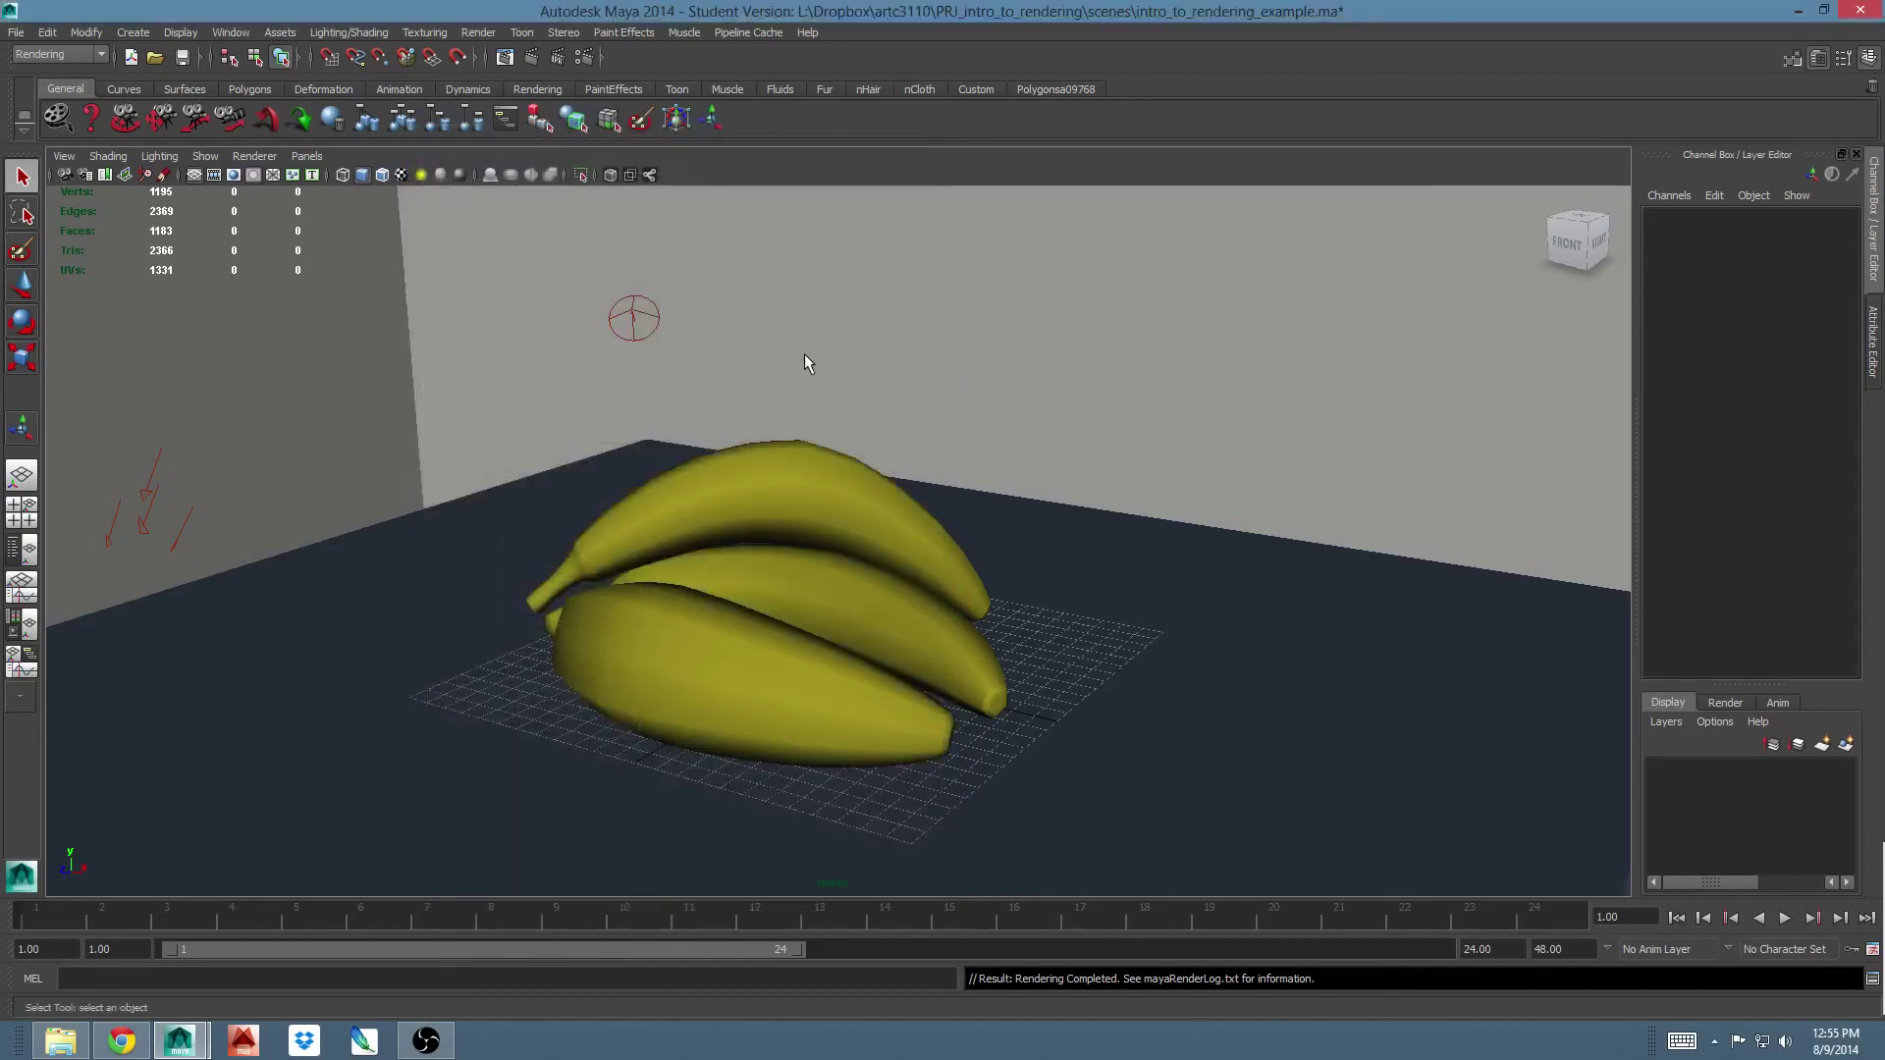